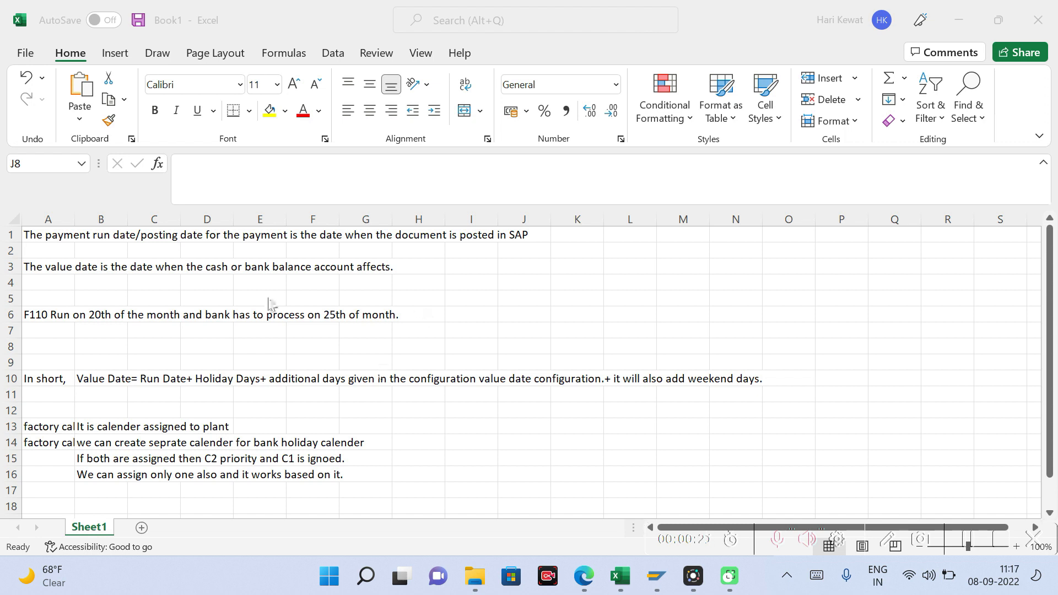
Step: Review the notes on the payment run date, the value date and the value date formula in row 10
{"action": "left_click", "coordinate": [48, 235]}
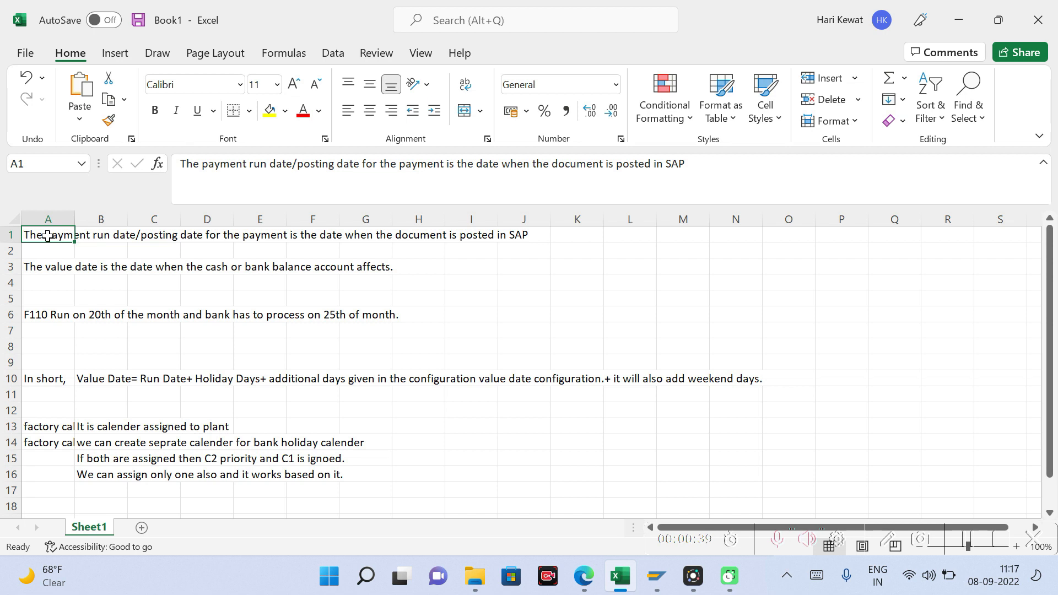
{"action": "left_click", "coordinate": [58, 266]}
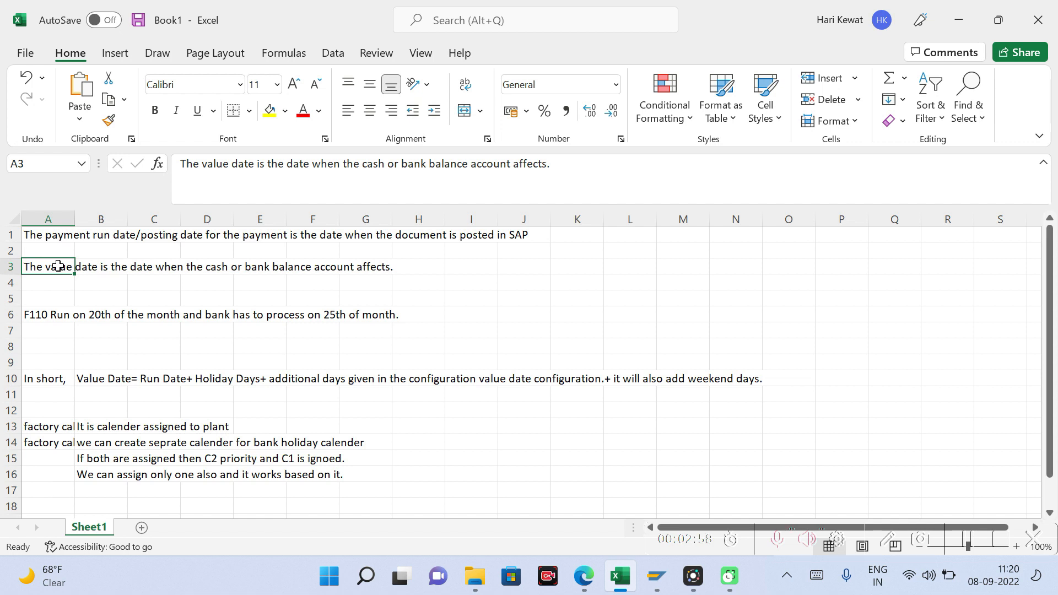
{"action": "left_click", "coordinate": [43, 378]}
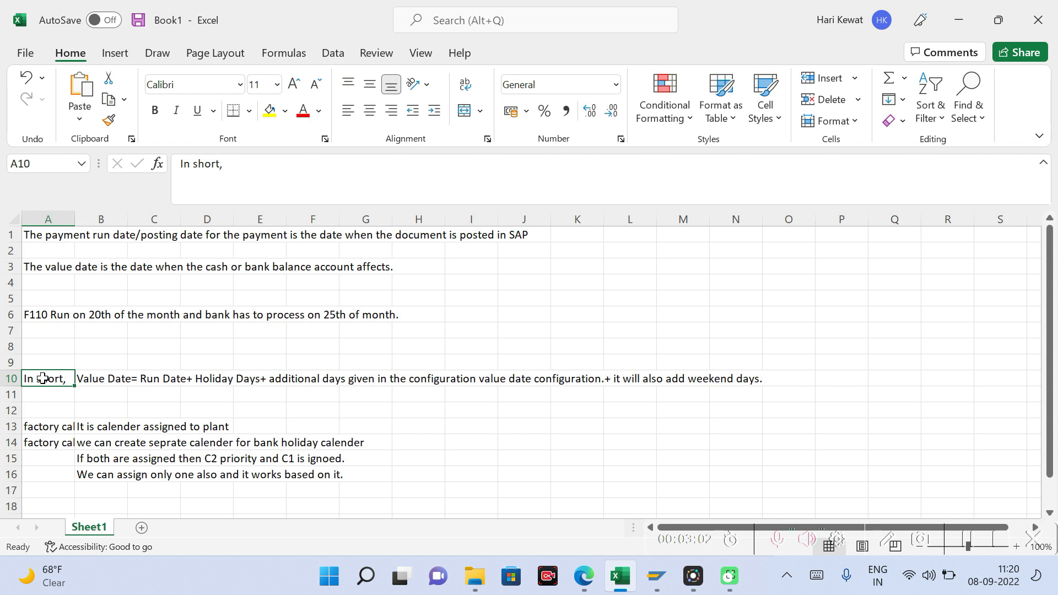
{"action": "left_click", "coordinate": [115, 384]}
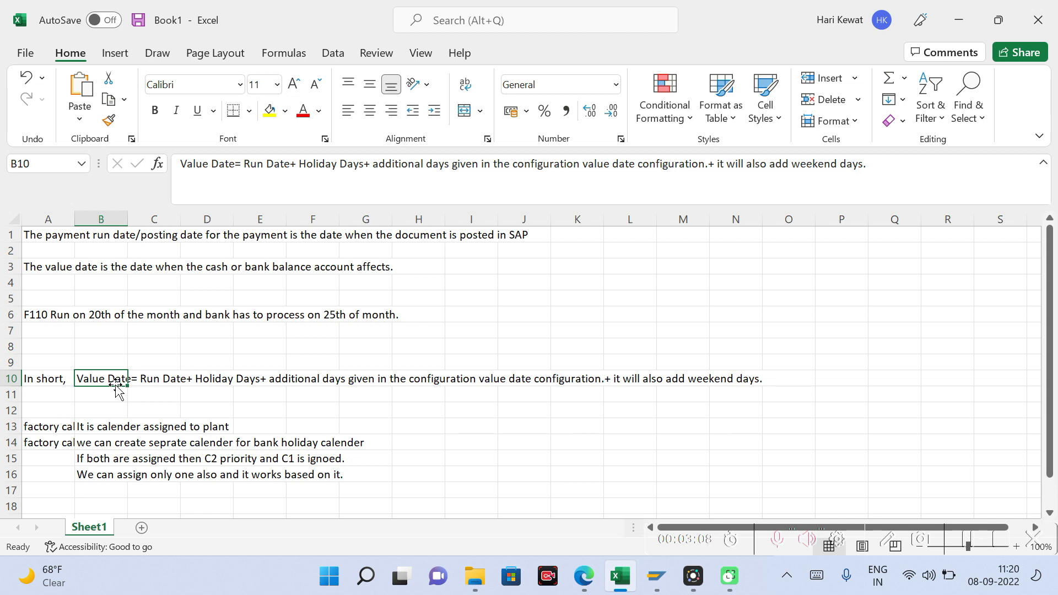
Step: Enter the run date 8th Sep 2022 in cell K5 and move to cell M5
{"action": "left_click", "coordinate": [588, 301]}
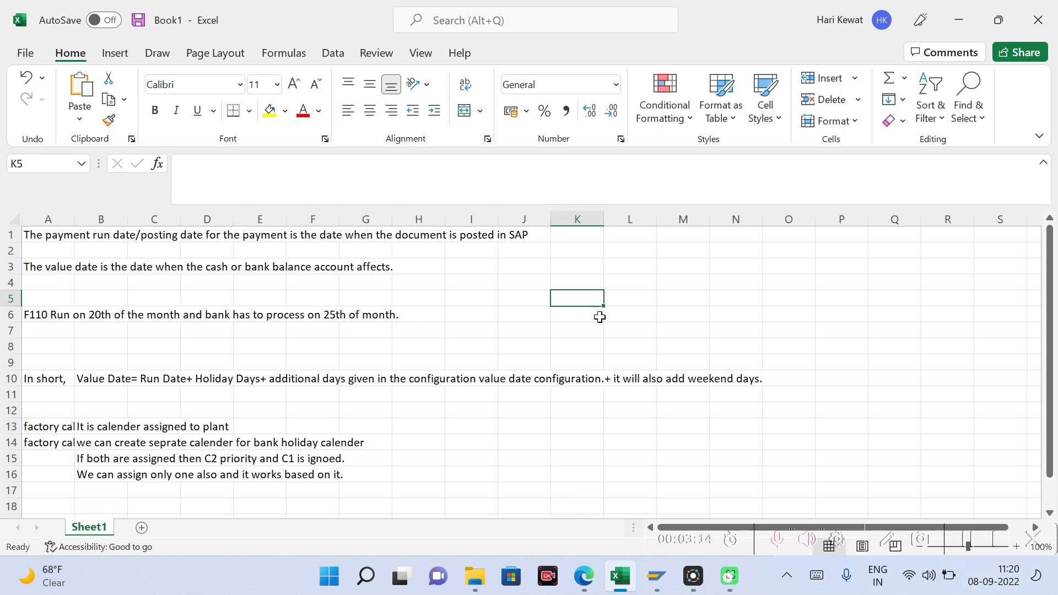
{"action": "type", "text": "8th Sep 2022"}
{"action": "key", "text": "Tab"}
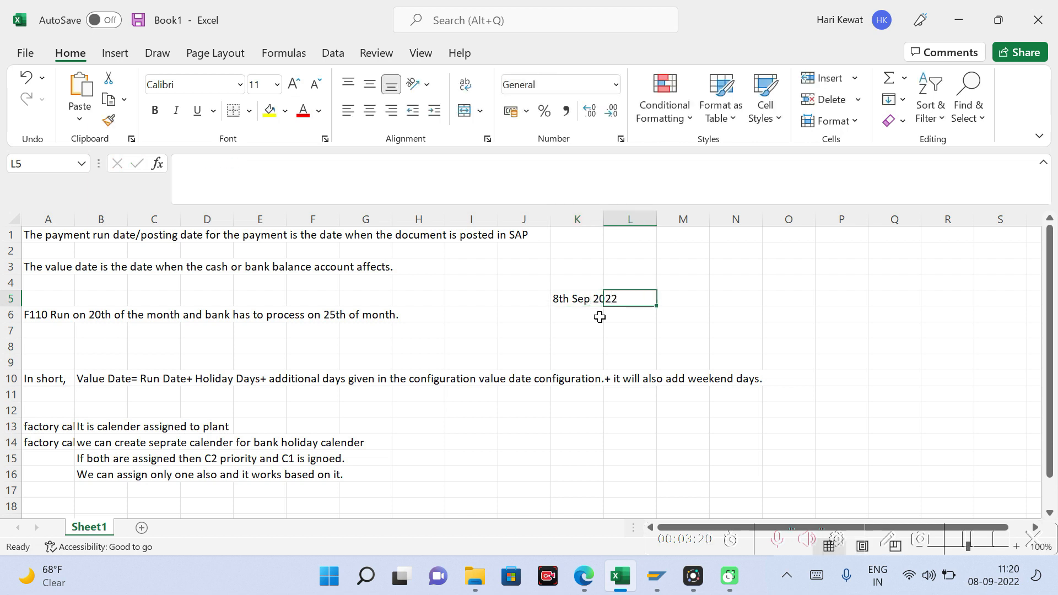
{"action": "key", "text": "Left"}
{"action": "key", "text": "Up"}
{"action": "key", "text": "Down"}
{"action": "key", "text": "Right"}
{"action": "key", "text": "Right"}
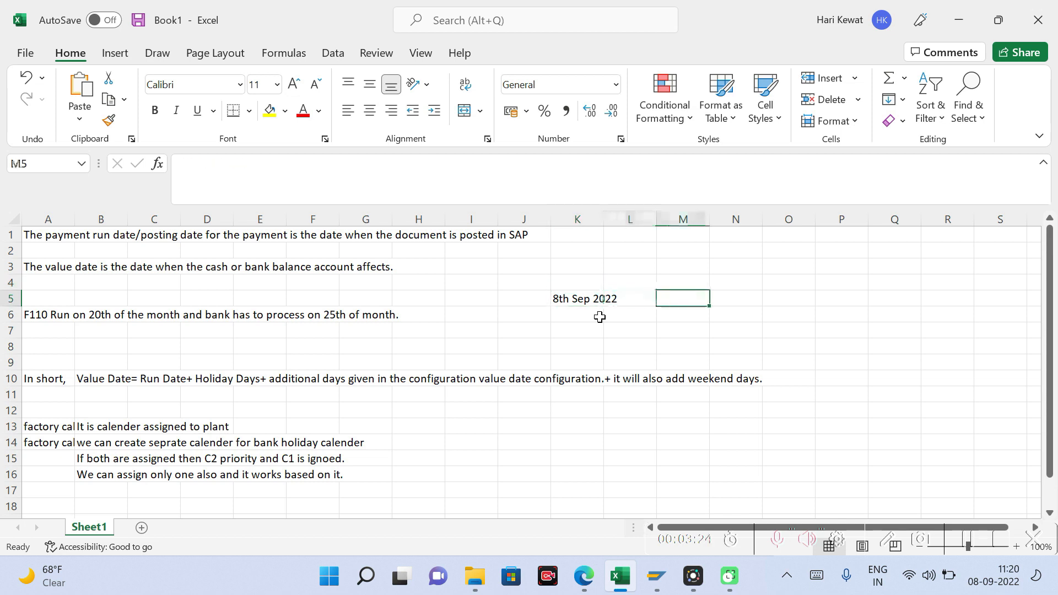
{"action": "type", "text": "+"}
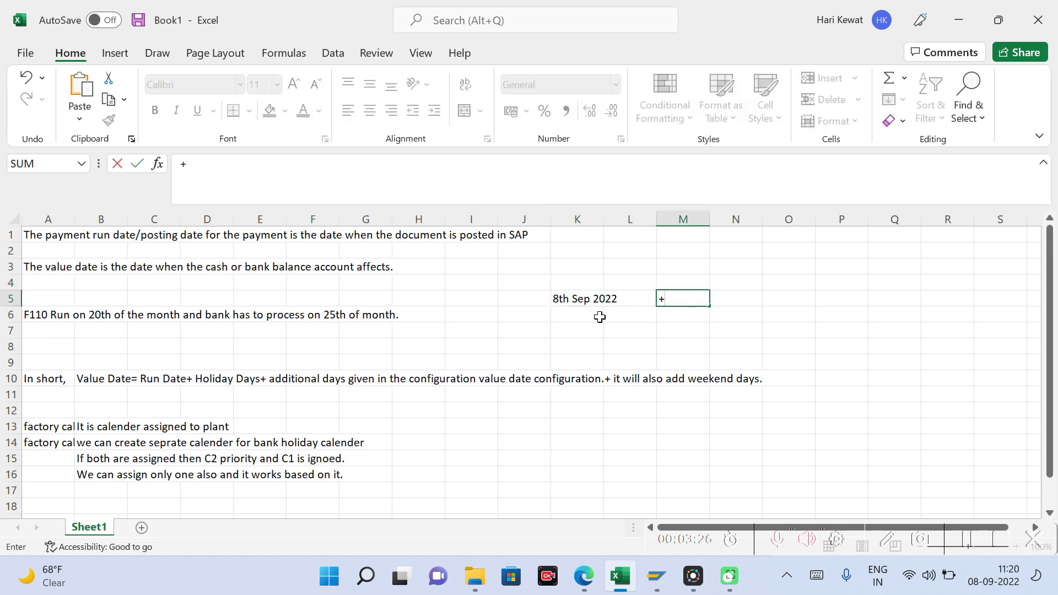
{"action": "type", "text": "2 Days"}
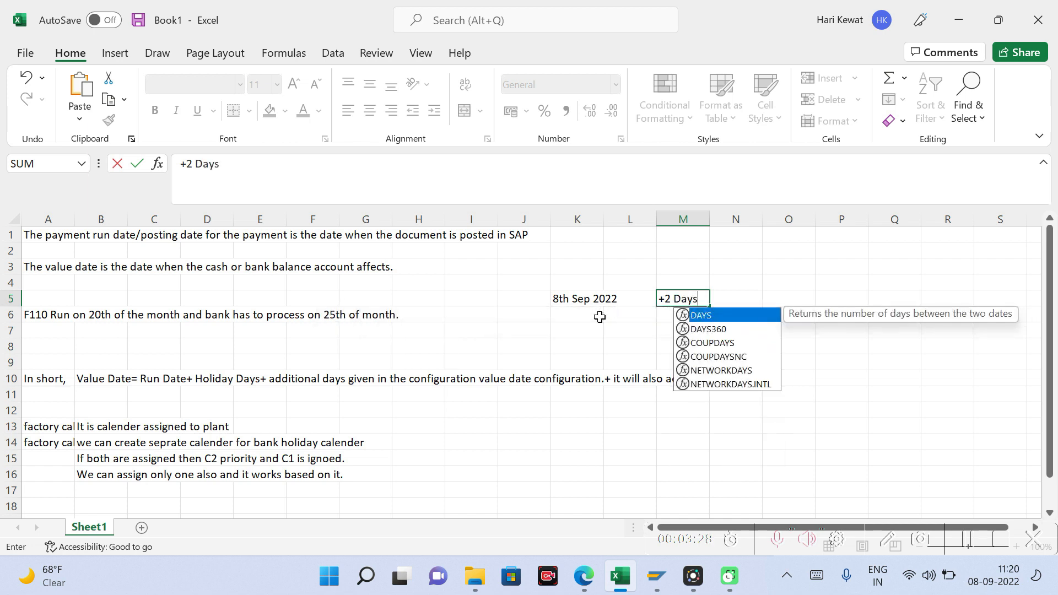
{"action": "key", "text": "Tab"}
{"action": "type", "text": "("}
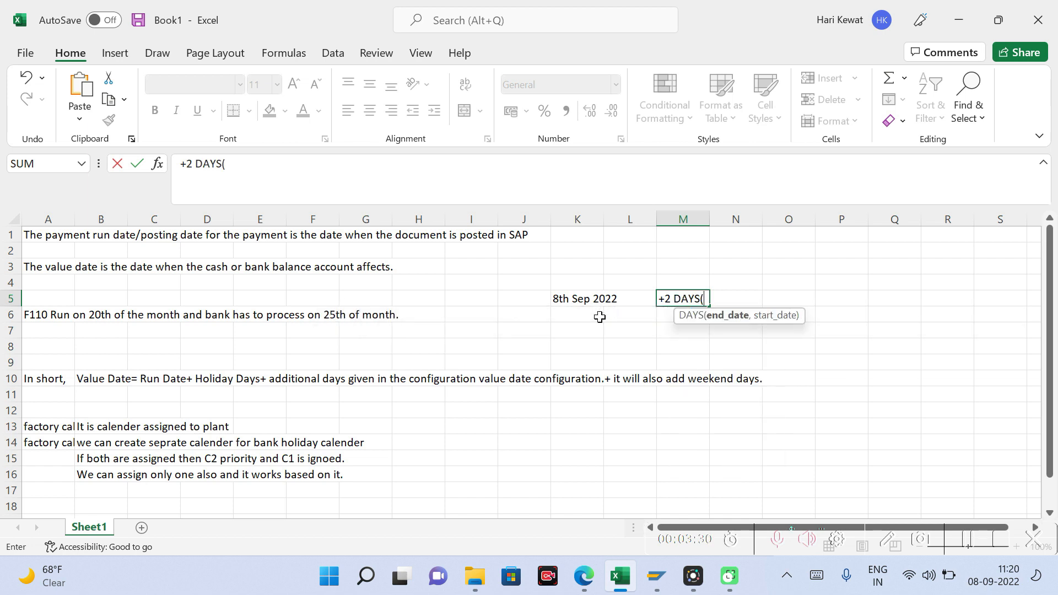
{"action": "key", "text": "Escape"}
Step: Enter Plus in cell M5 and 2 Days in cell N5 beside the run date
{"action": "type", "text": "Plus"}
{"action": "key", "text": "Tab"}
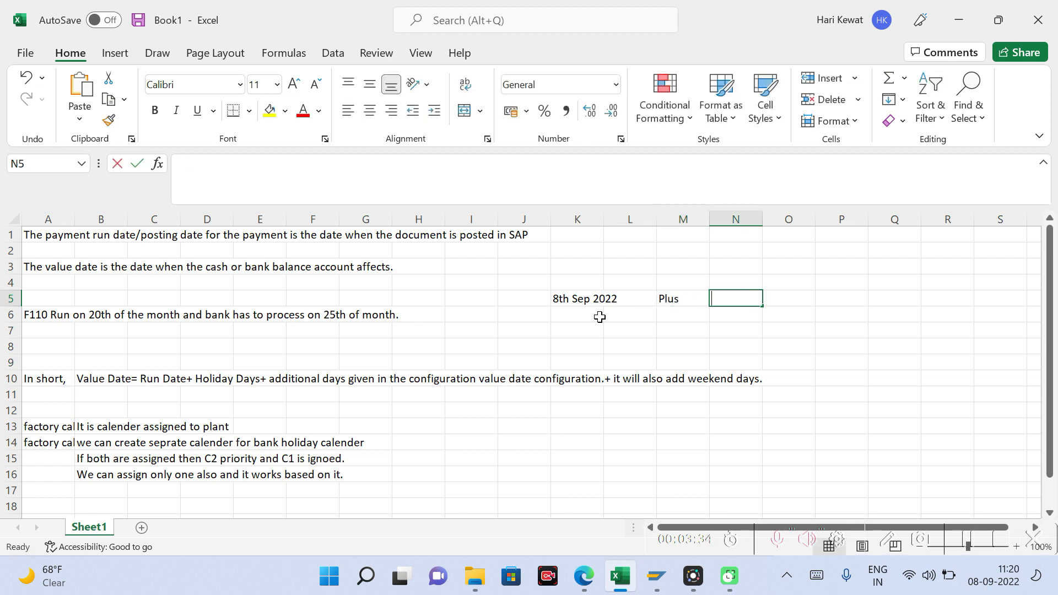
{"action": "type", "text": "2 Dy"}
{"action": "key", "text": "BackSpace"}
{"action": "type", "text": "ays"}
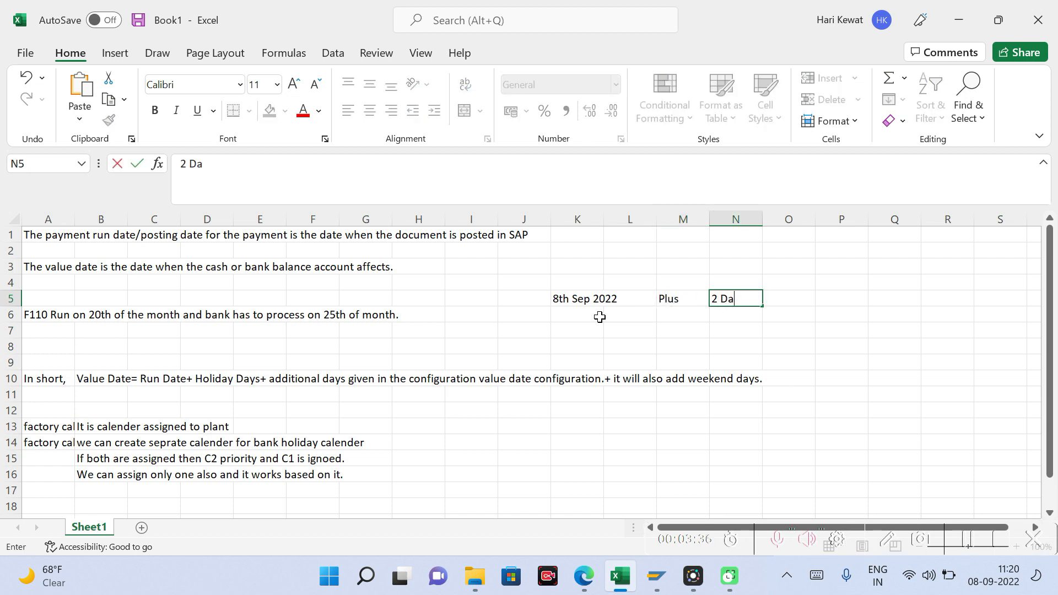
{"action": "key", "text": "Tab"}
Step: Enter the resulting date 10th Sep 2022 in cell P5
{"action": "key", "text": "Left"}
{"action": "key", "text": "Left"}
{"action": "key", "text": "Left"}
{"action": "key", "text": "Left"}
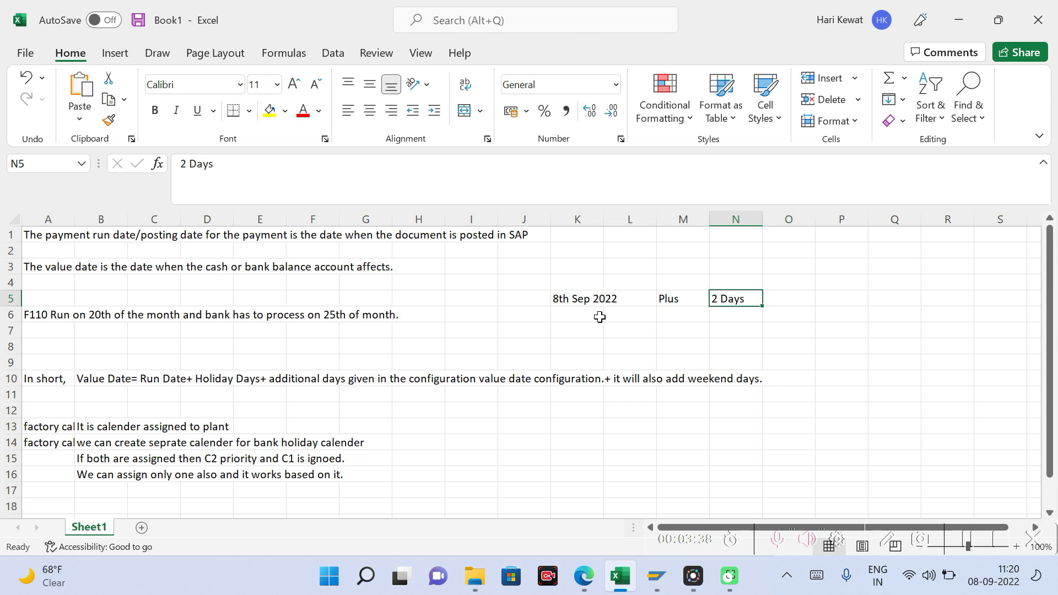
{"action": "key", "text": "Right"}
{"action": "key", "text": "Right"}
{"action": "key", "text": "Right"}
{"action": "key", "text": "Right"}
{"action": "key", "text": "Right"}
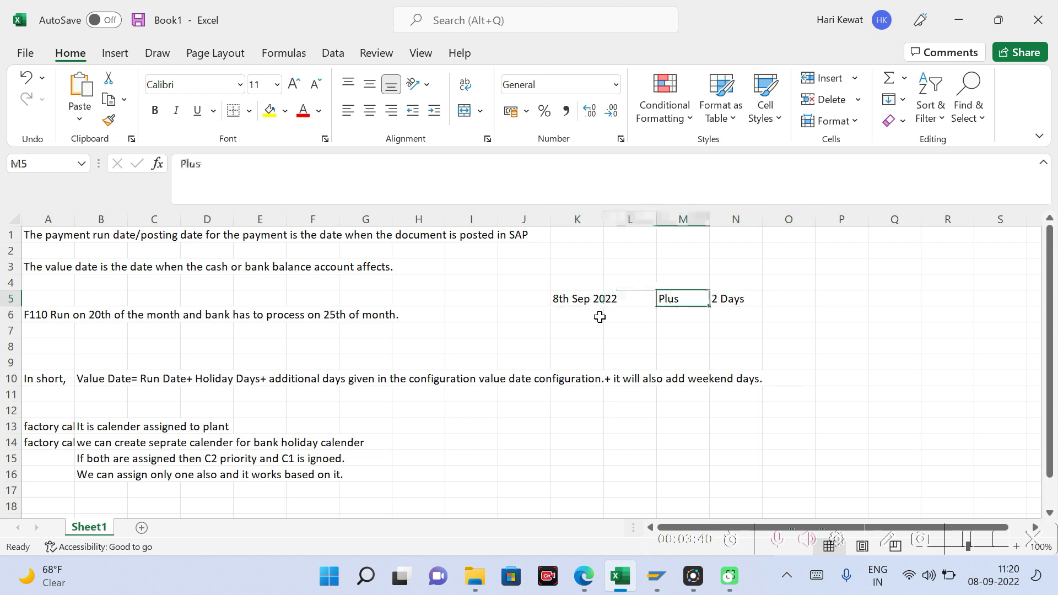
{"action": "type", "text": "10"}
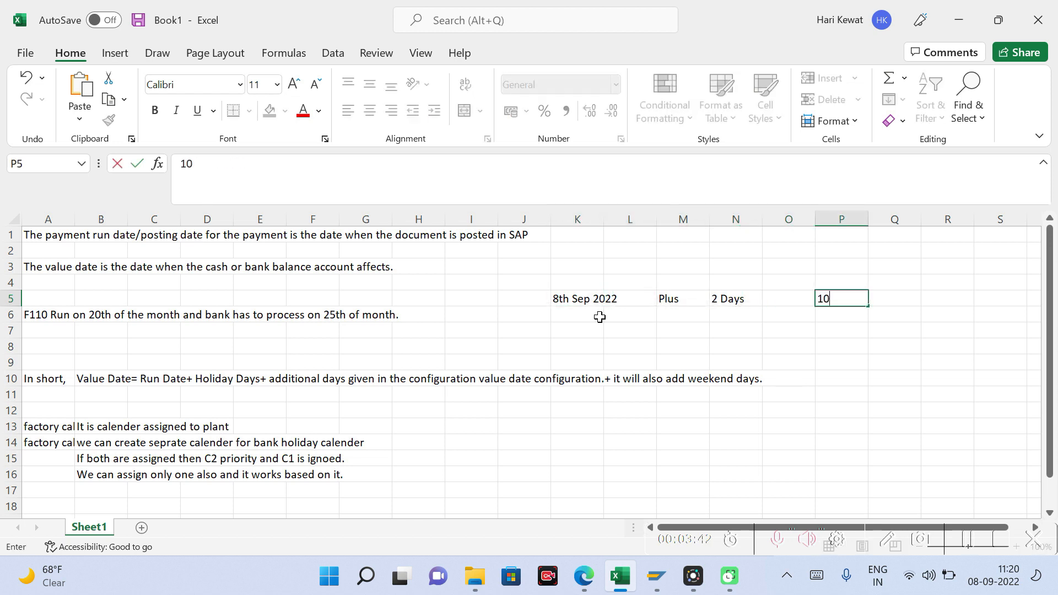
{"action": "type", "text": "th Sep 2022"}
{"action": "key", "text": "Return"}
Step: Add the heading Value Date in cell P3 above the resulting date
{"action": "key", "text": "Up"}
{"action": "key", "text": "Up"}
{"action": "key", "text": "Up"}
{"action": "type", "text": "Val"}
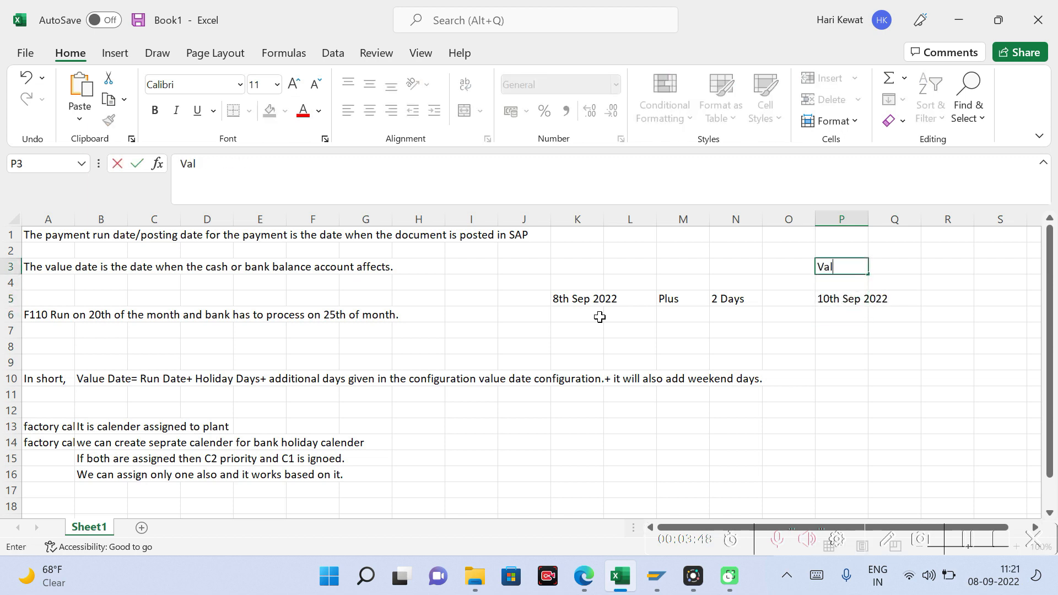
{"action": "type", "text": "ue Date"}
{"action": "key", "text": "Return"}
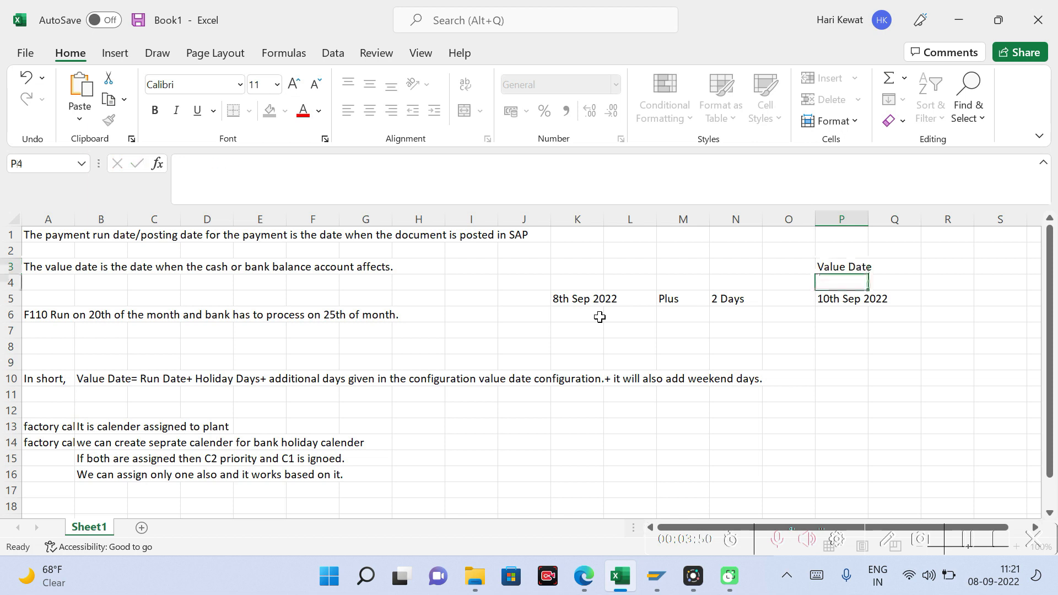
{"action": "left_click", "coordinate": [739, 299]}
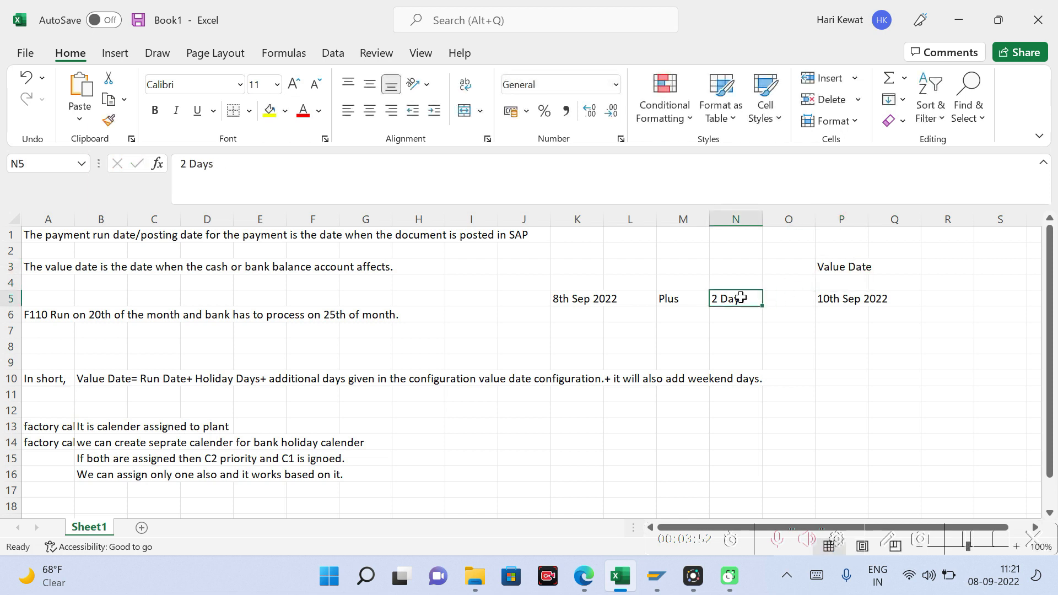
{"action": "left_click", "coordinate": [835, 296]}
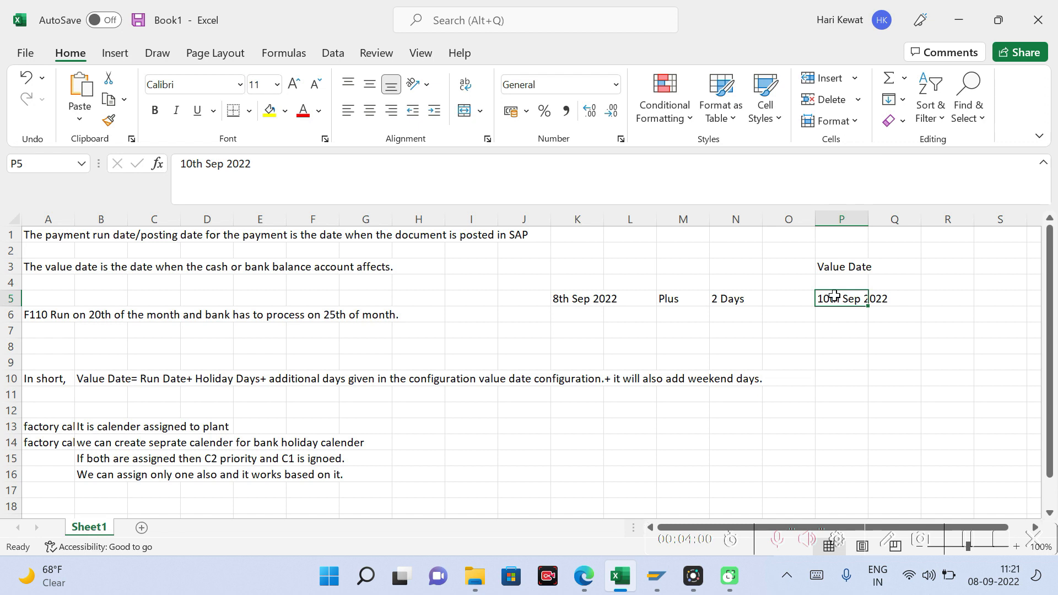
{"action": "left_click", "coordinate": [723, 301]}
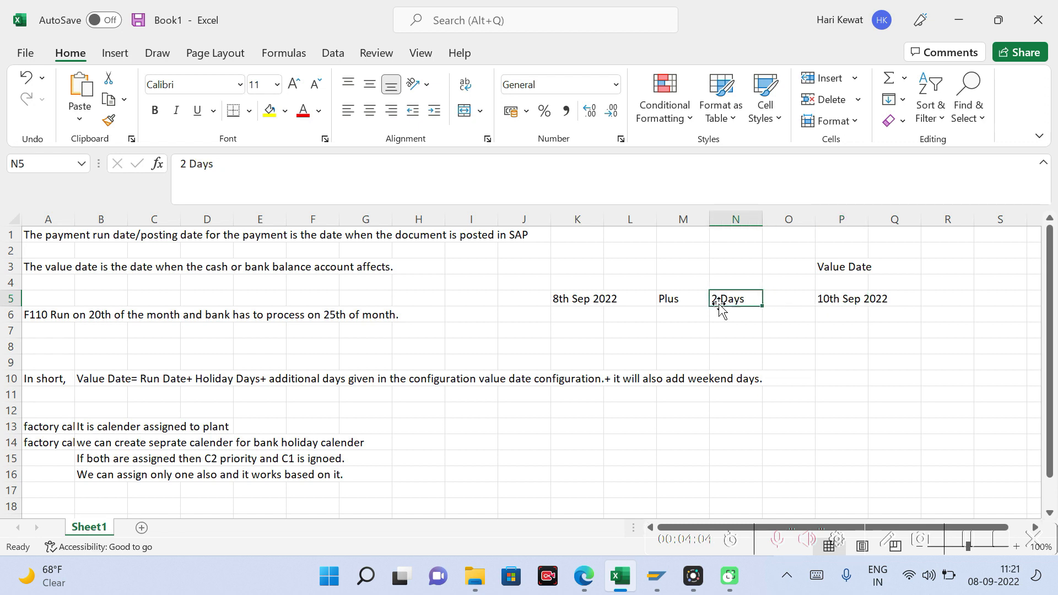
{"action": "left_click", "coordinate": [583, 298]}
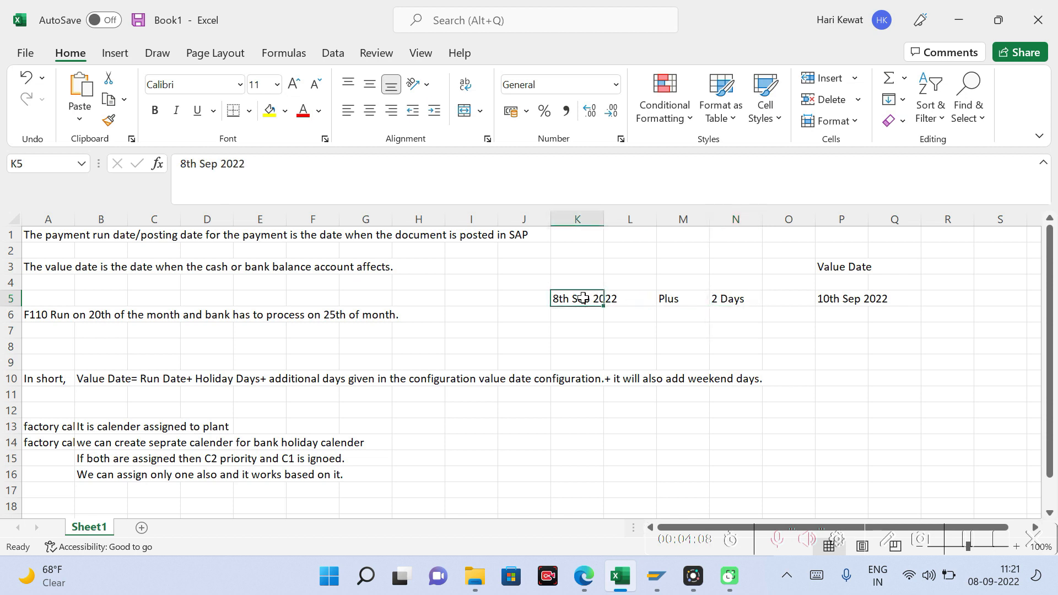
{"action": "left_click", "coordinate": [630, 300]}
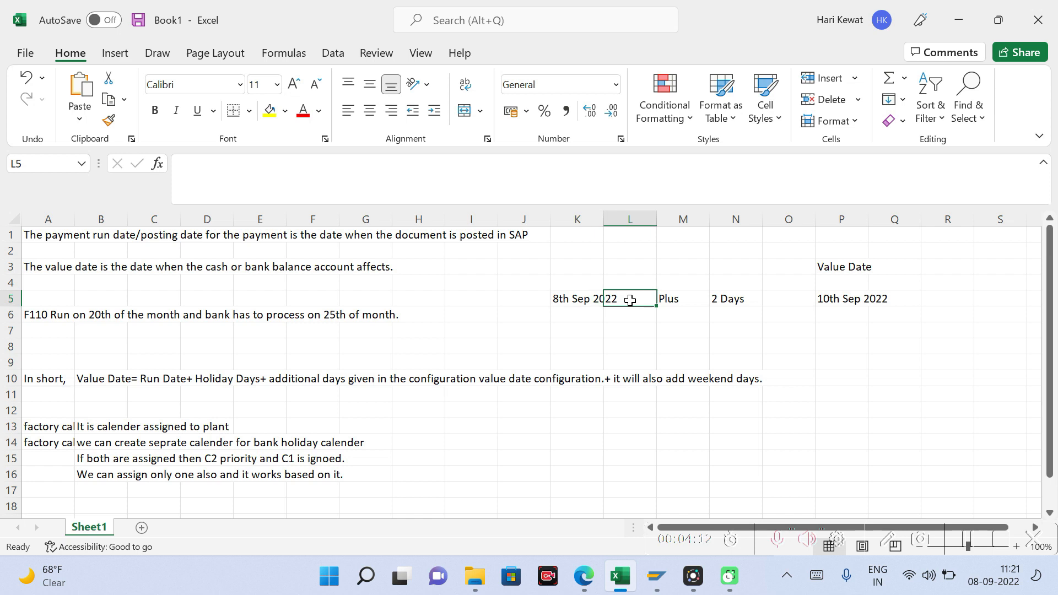
Step: Enter the note 9th Holiday in cell L3 above the example row
{"action": "left_click", "coordinate": [638, 270]}
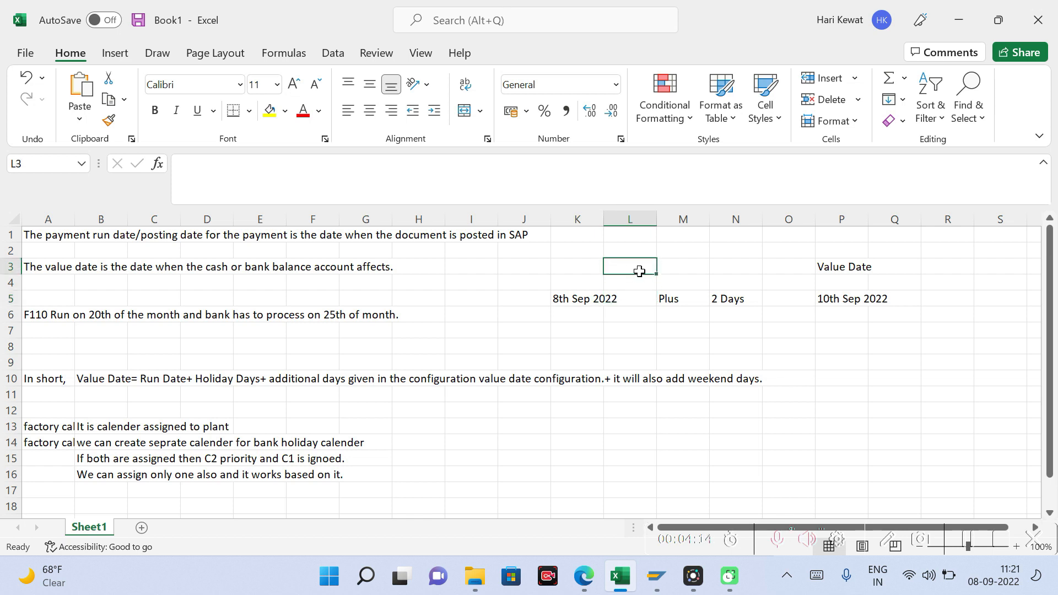
{"action": "type", "text": "9th H"}
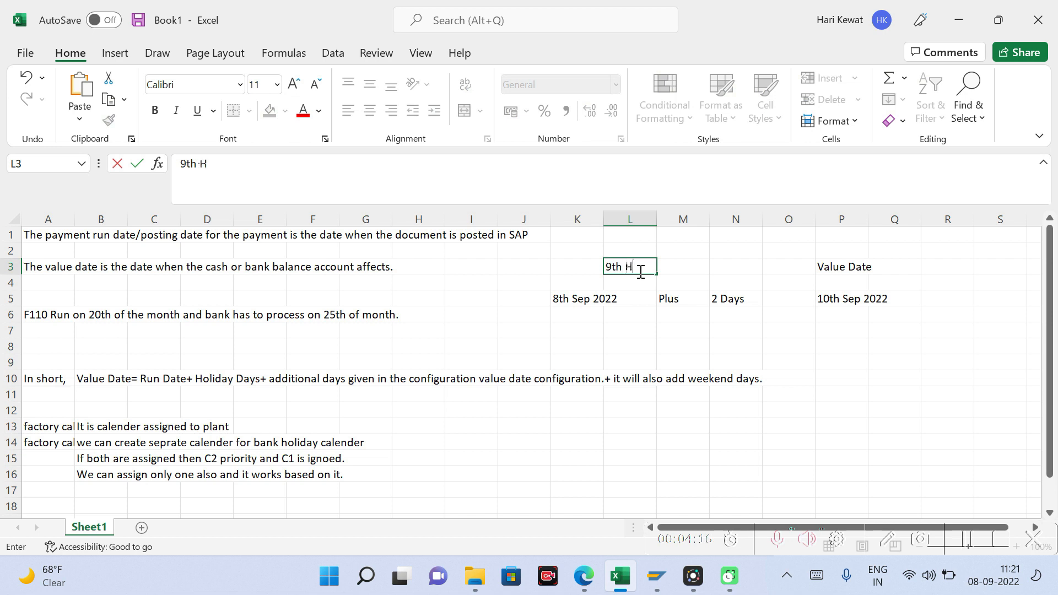
{"action": "type", "text": "oliday"}
{"action": "key", "text": "Return"}
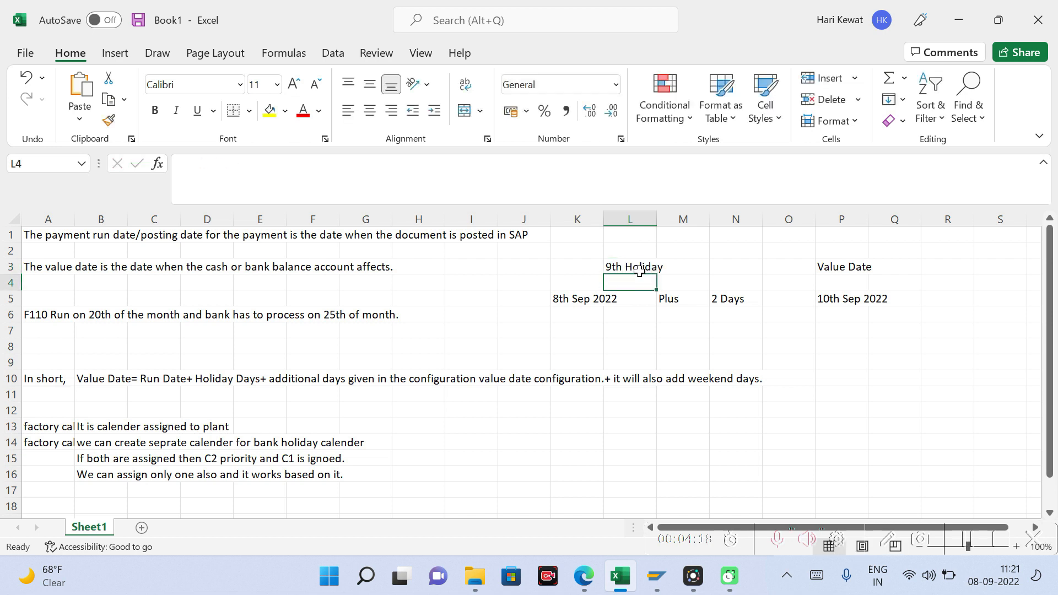
Step: Examine how the run date, the holiday and the added days combine in the value date example
{"action": "left_click", "coordinate": [557, 298]}
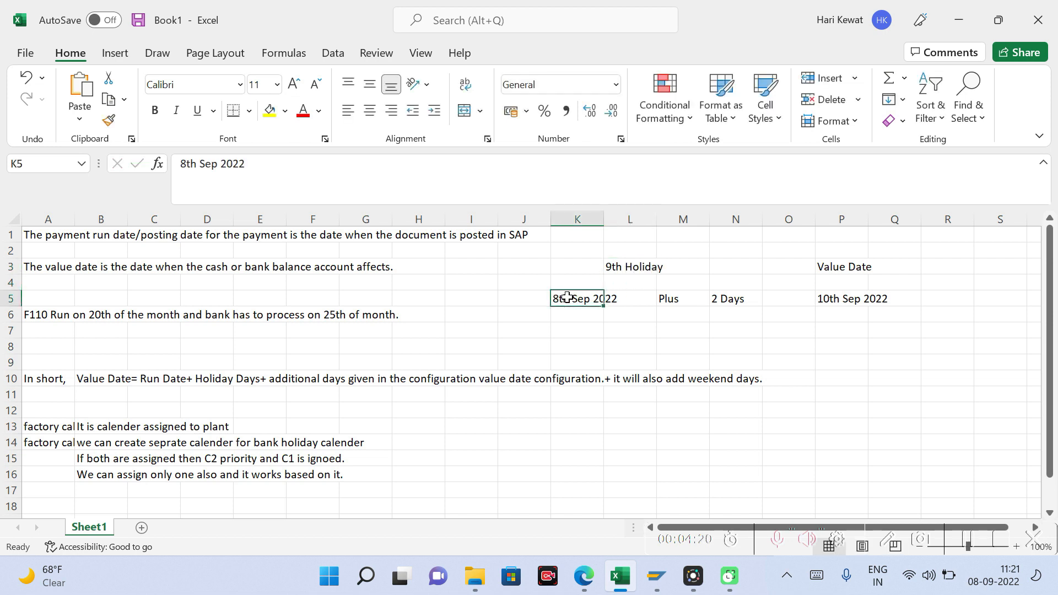
{"action": "left_click", "coordinate": [615, 267]}
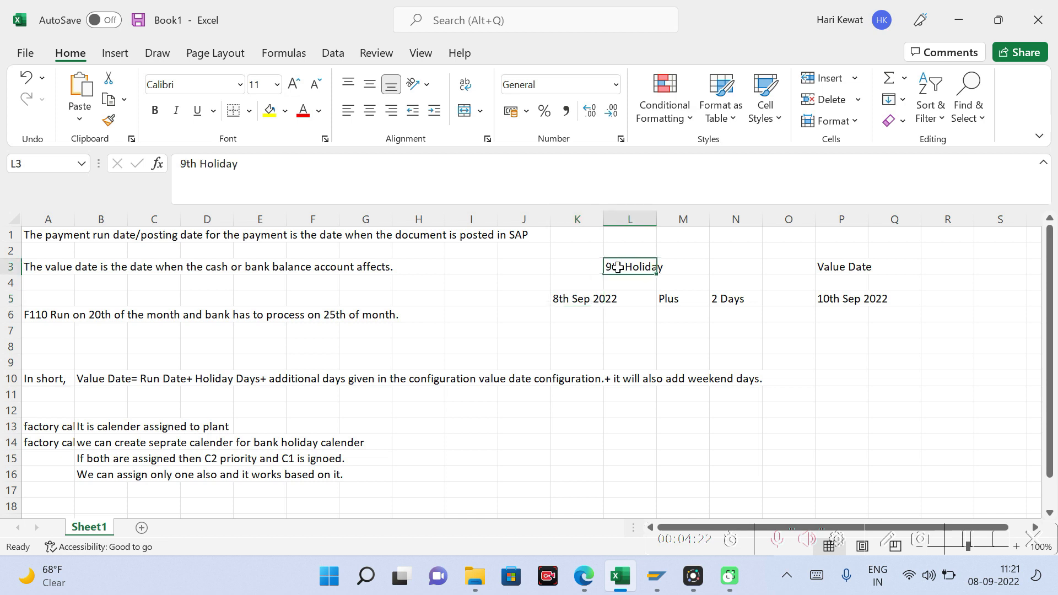
{"action": "left_click", "coordinate": [725, 298]}
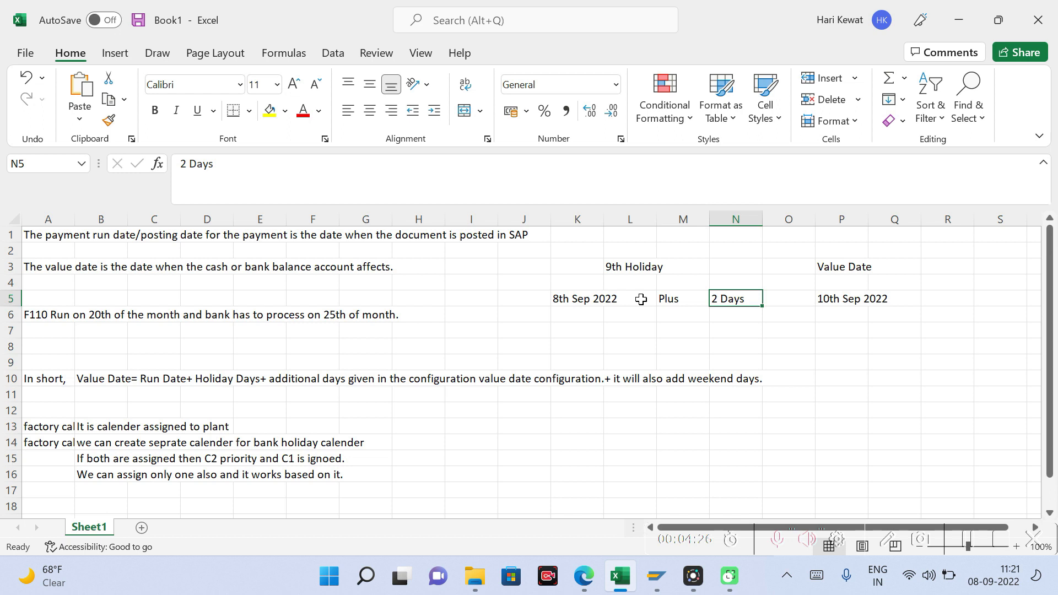
{"action": "left_click", "coordinate": [574, 299]}
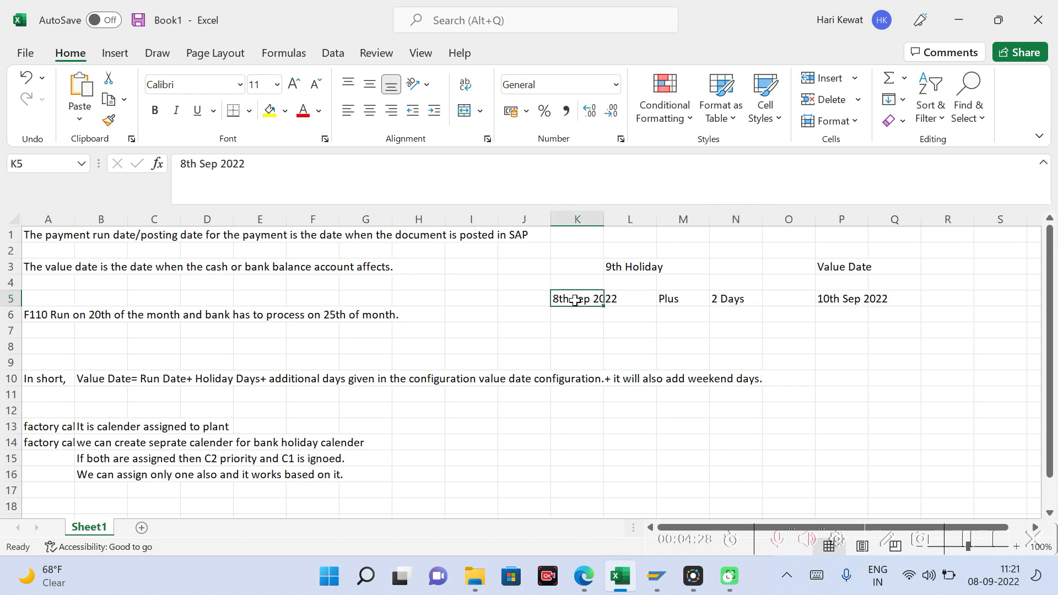
{"action": "left_click", "coordinate": [618, 265]}
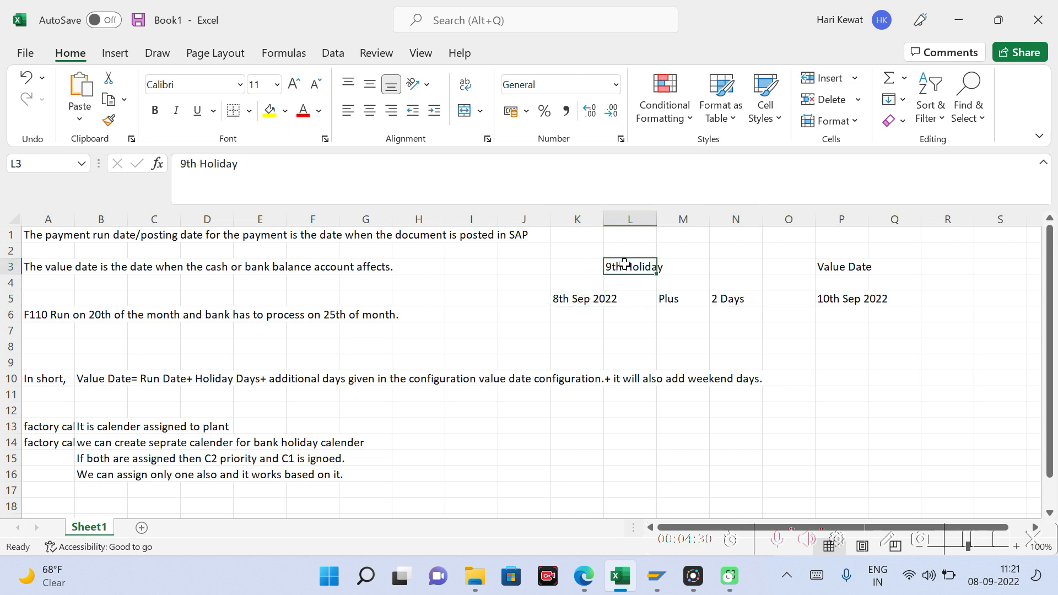
{"action": "left_click", "coordinate": [734, 299]}
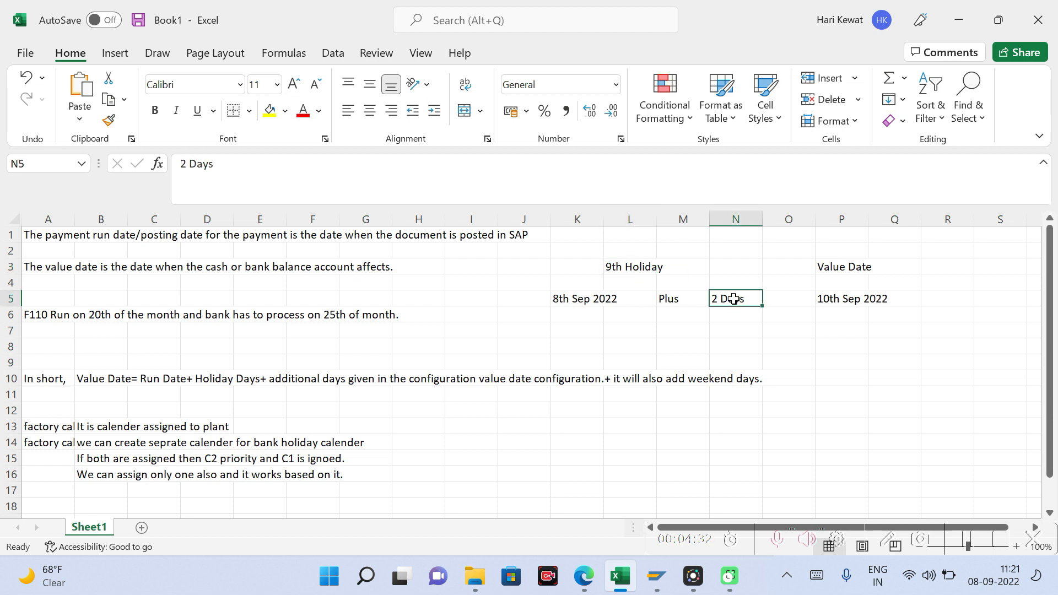
{"action": "left_click", "coordinate": [636, 269]}
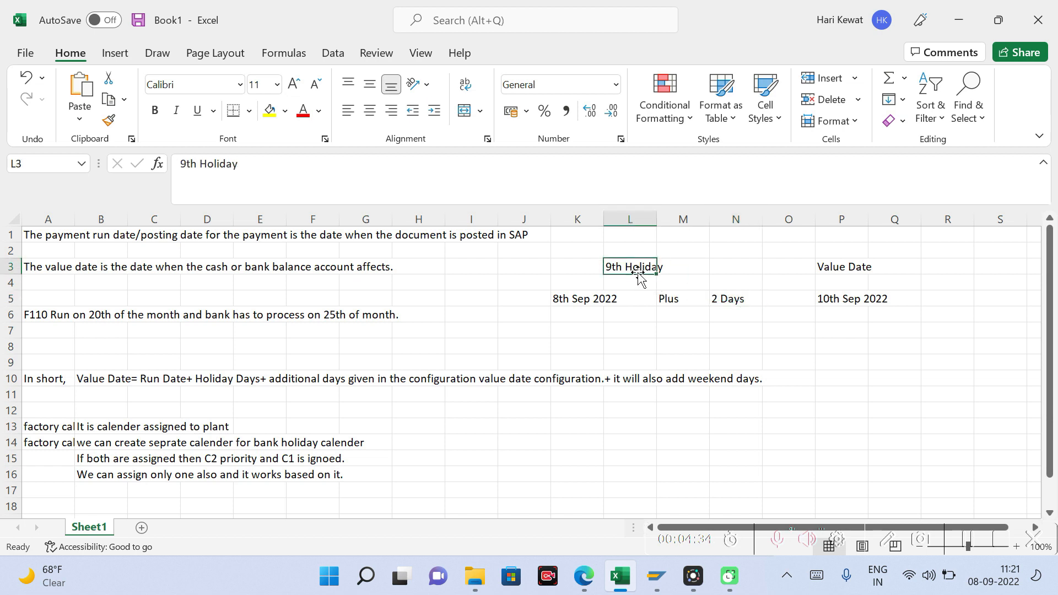
{"action": "left_click", "coordinate": [726, 299]}
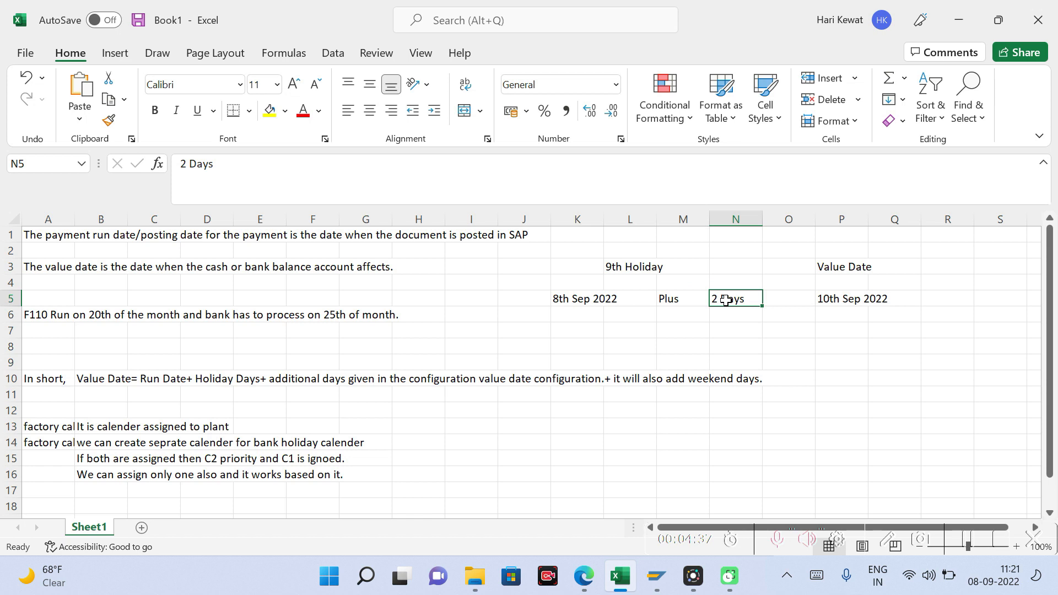
Step: Change the value date in cell P5 to 11th Sep 2022
{"action": "left_click", "coordinate": [842, 297]}
{"action": "left_click", "coordinate": [191, 167]}
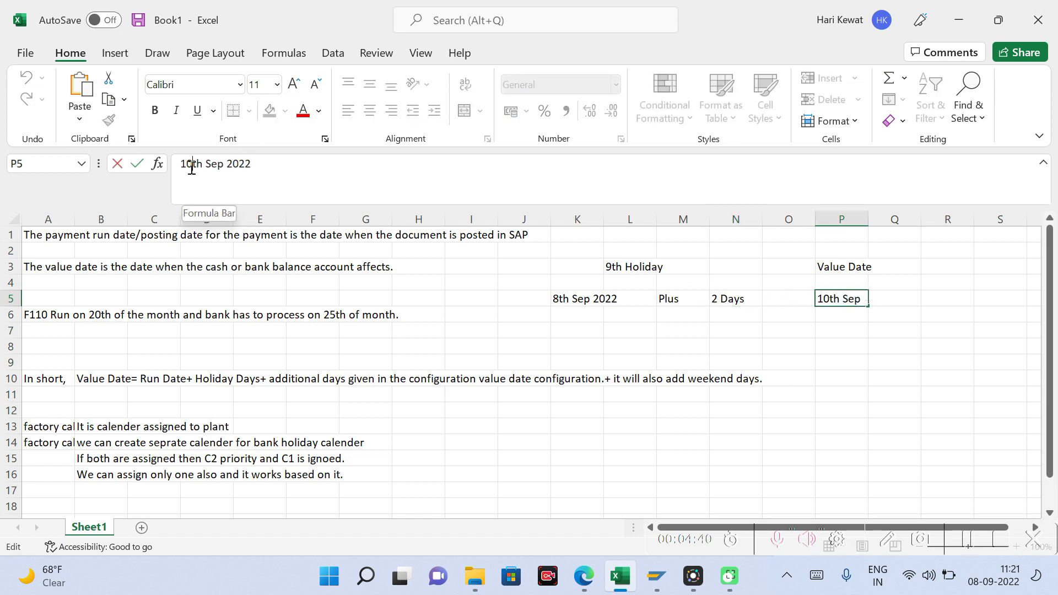
{"action": "key", "text": "Delete"}
{"action": "type", "text": "1"}
{"action": "key", "text": "Return"}
{"action": "key", "text": "Up"}
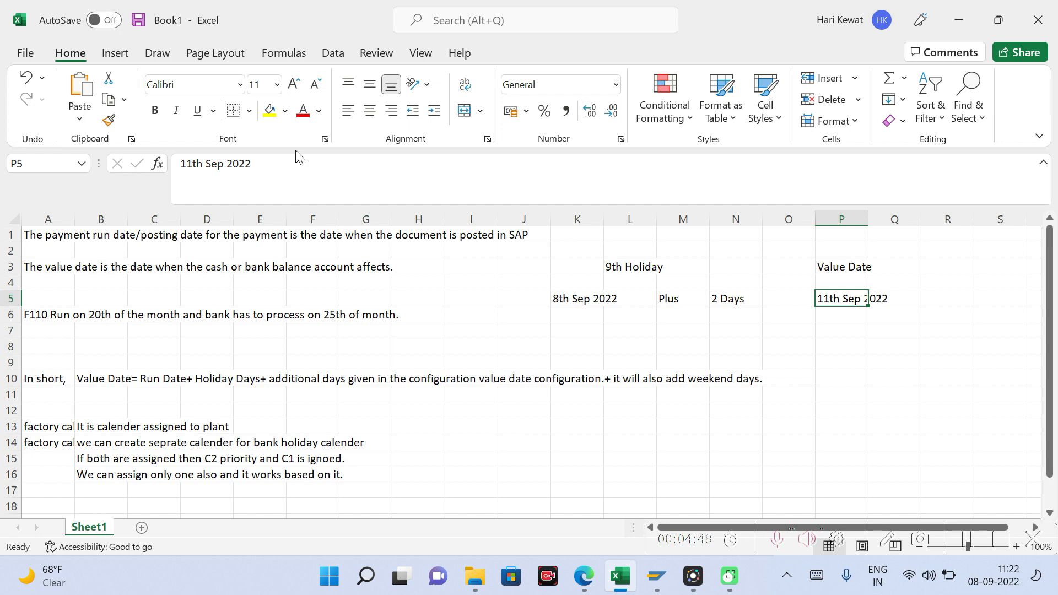
Step: Clear the 9th Holiday note from cell L3 and recheck the run date, the added days and the value date
{"action": "left_click", "coordinate": [539, 331]}
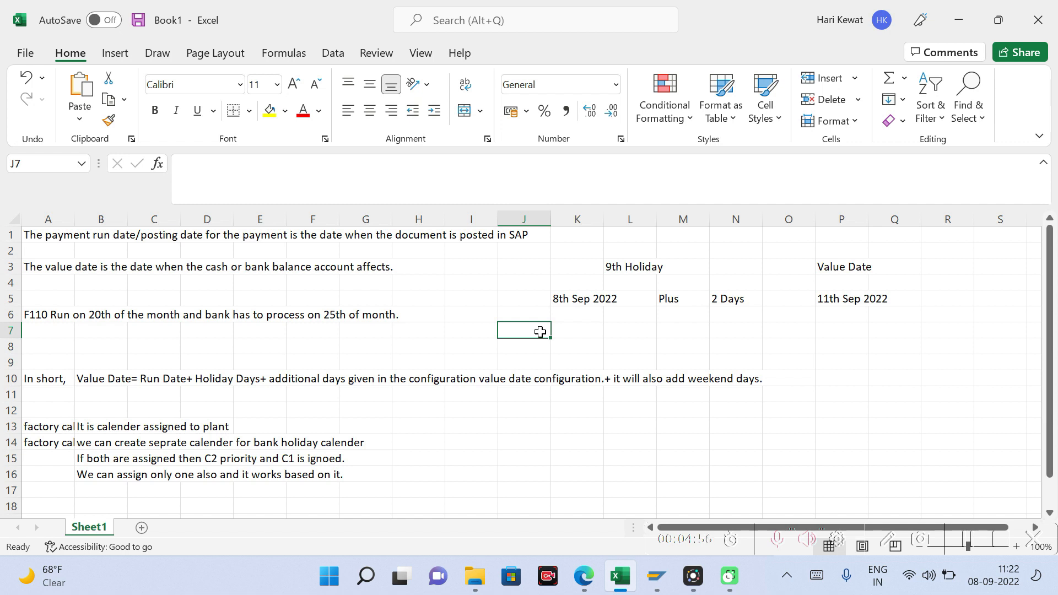
{"action": "left_click", "coordinate": [635, 267]}
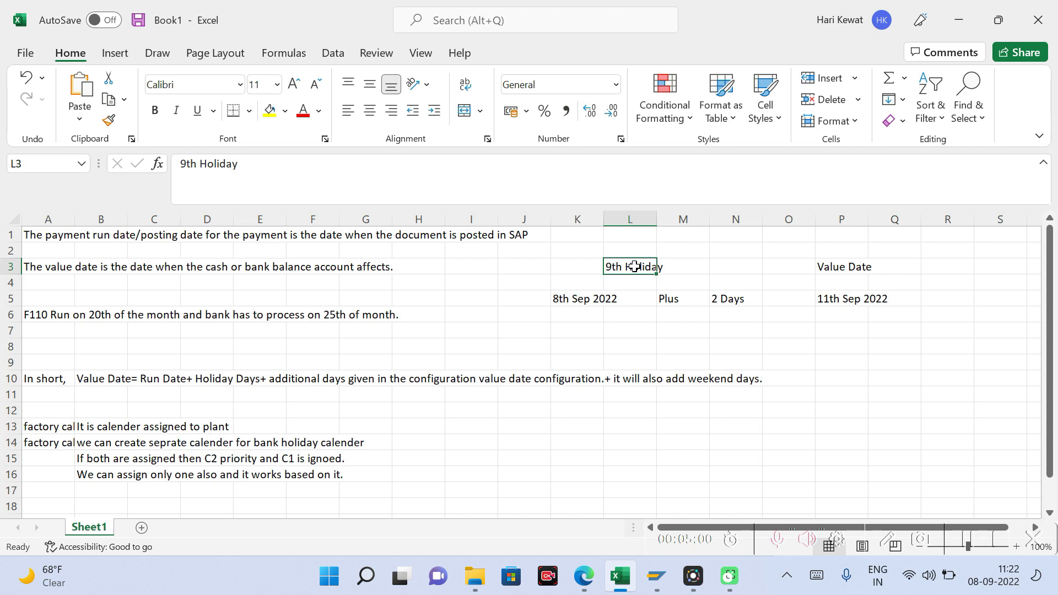
{"action": "key", "text": "Delete"}
{"action": "key", "text": "Down"}
{"action": "key", "text": "Down"}
{"action": "key", "text": "Down"}
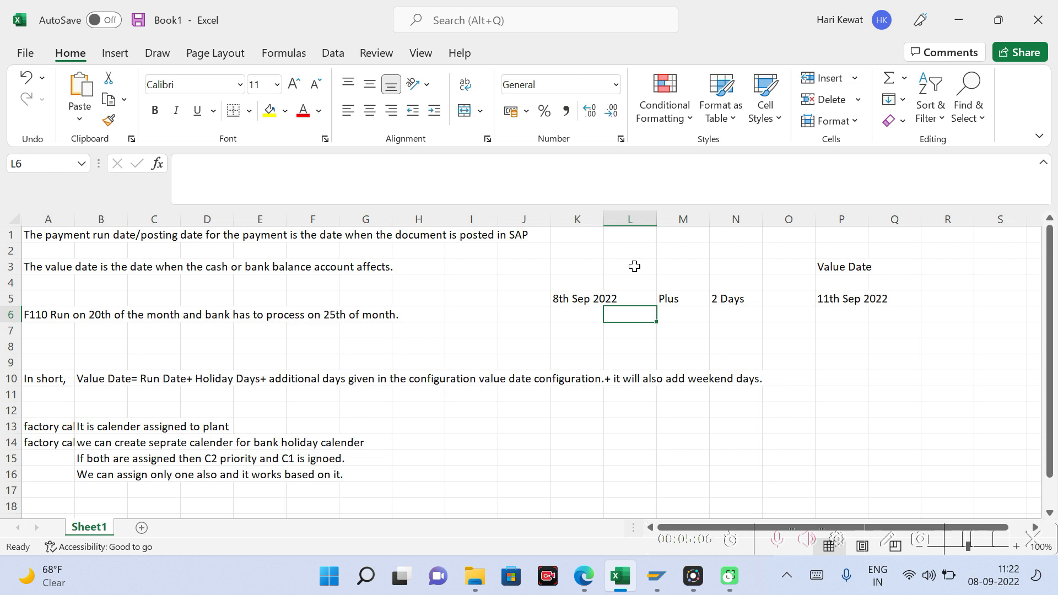
{"action": "key", "text": "Up"}
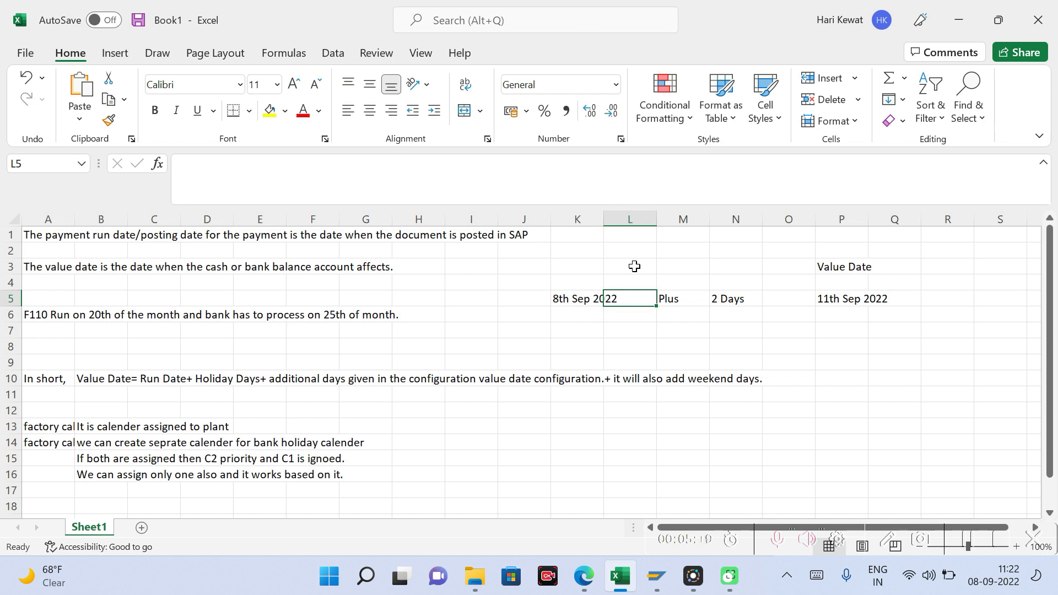
{"action": "left_click", "coordinate": [575, 301]}
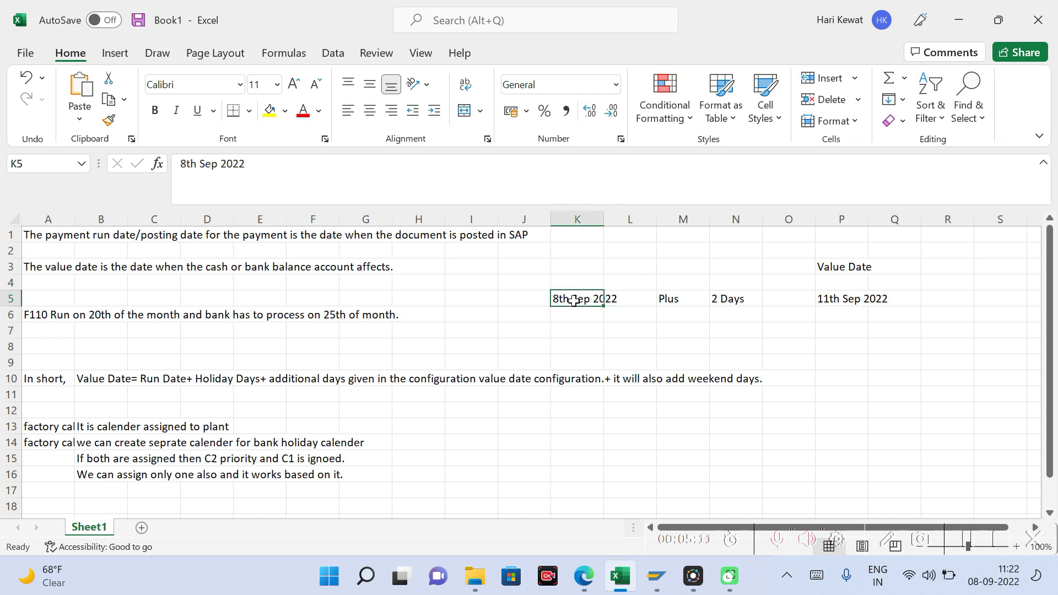
{"action": "left_click", "coordinate": [735, 299]}
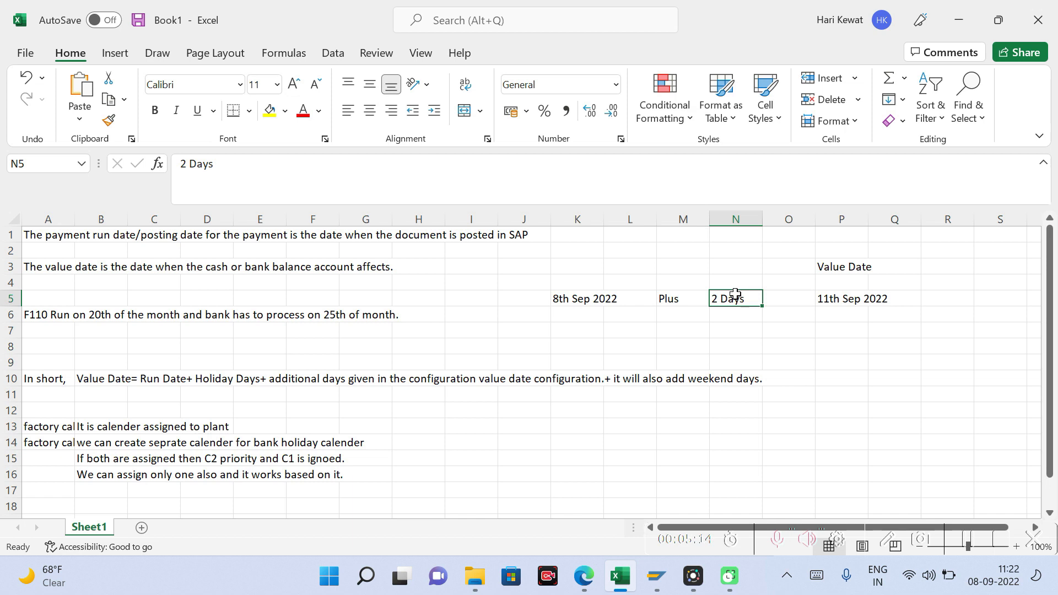
{"action": "left_click", "coordinate": [848, 295]}
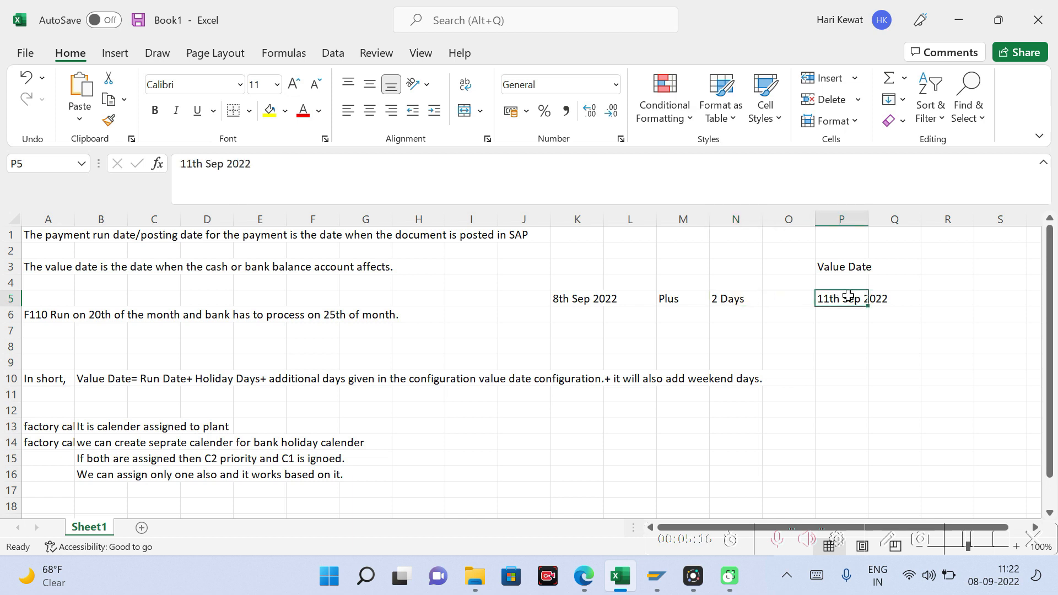
Step: Switch to the SAP payment program customizing window and open the Bank Selection settings
{"action": "left_click", "coordinate": [657, 577]}
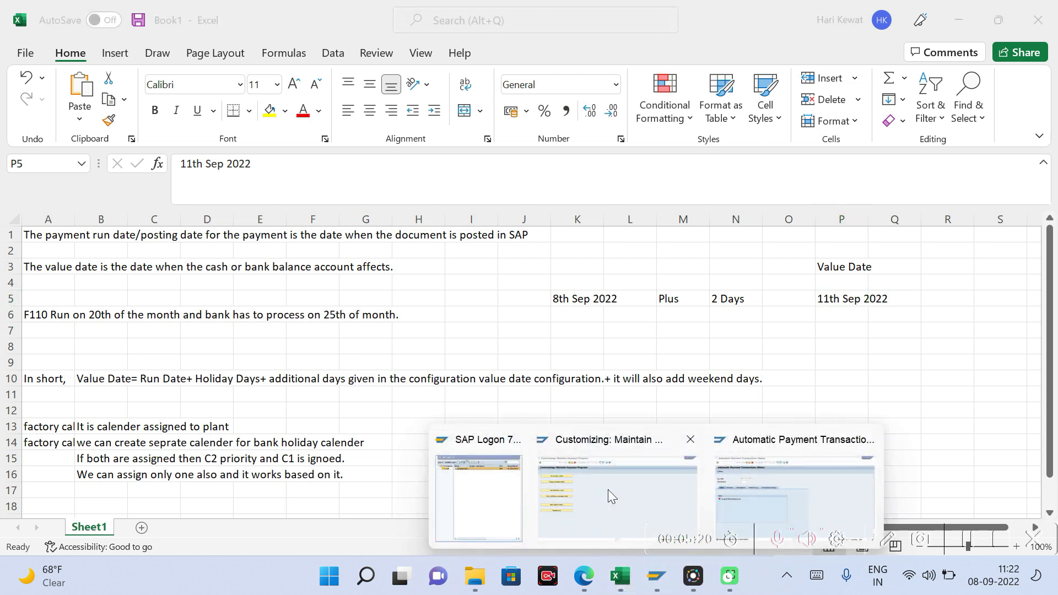
{"action": "left_click", "coordinate": [608, 489]}
{"action": "left_click", "coordinate": [140, 322]}
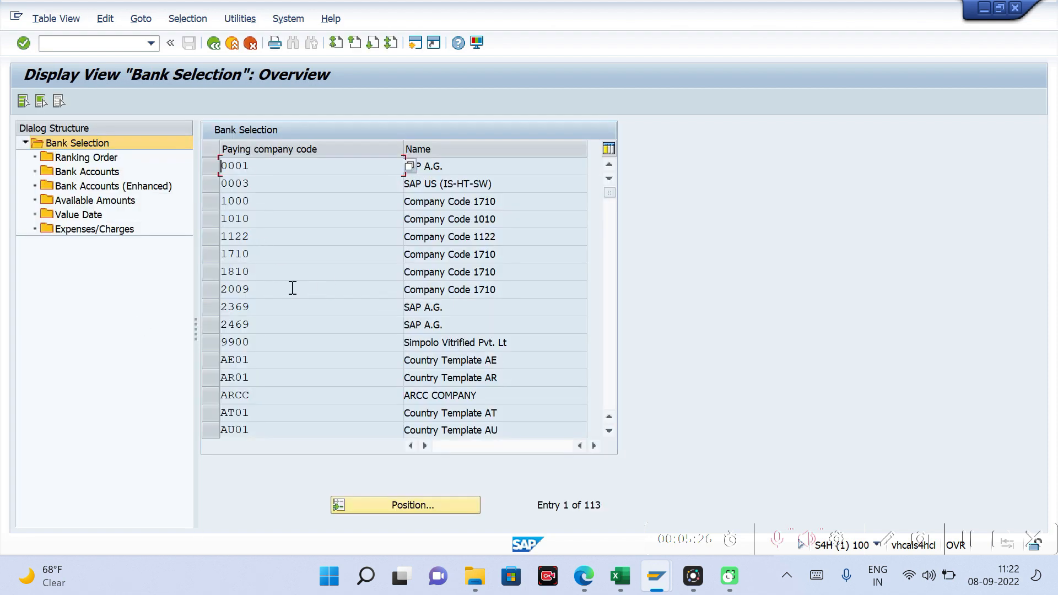
Step: Locate paying company code TM10 in the bank selection list and open its Value Date settings
{"action": "left_click", "coordinate": [388, 500]}
{"action": "type", "text": "TM10"}
{"action": "key", "text": "Return"}
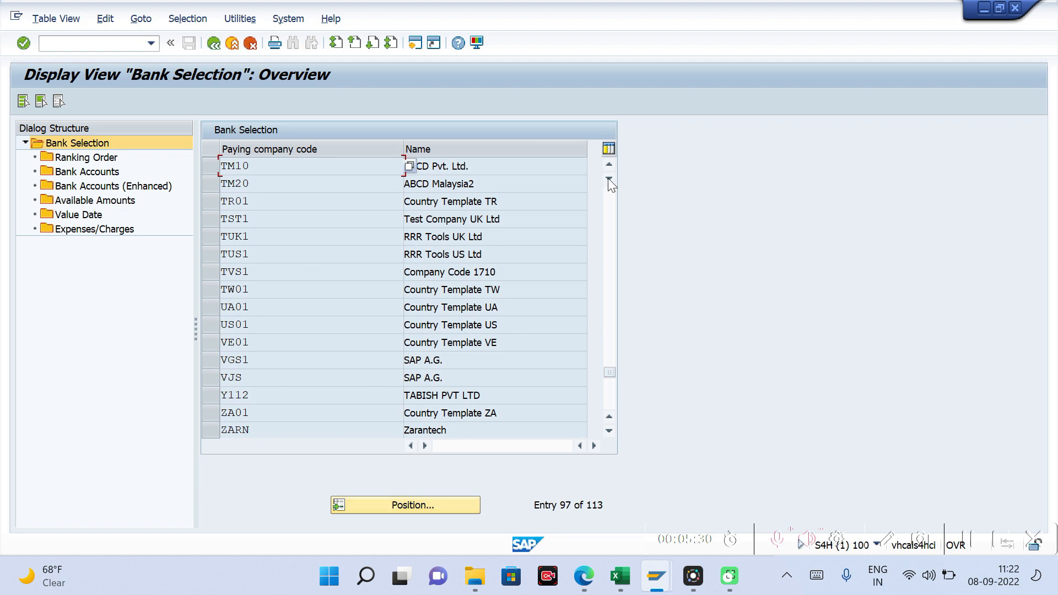
{"action": "left_click", "coordinate": [213, 164]}
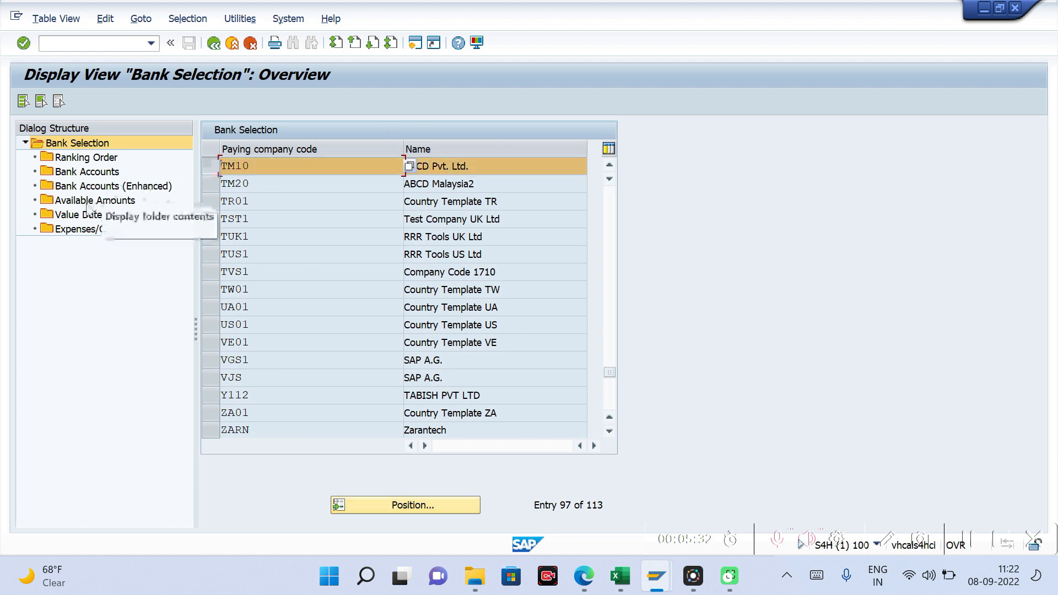
{"action": "double_click", "coordinate": [78, 215]}
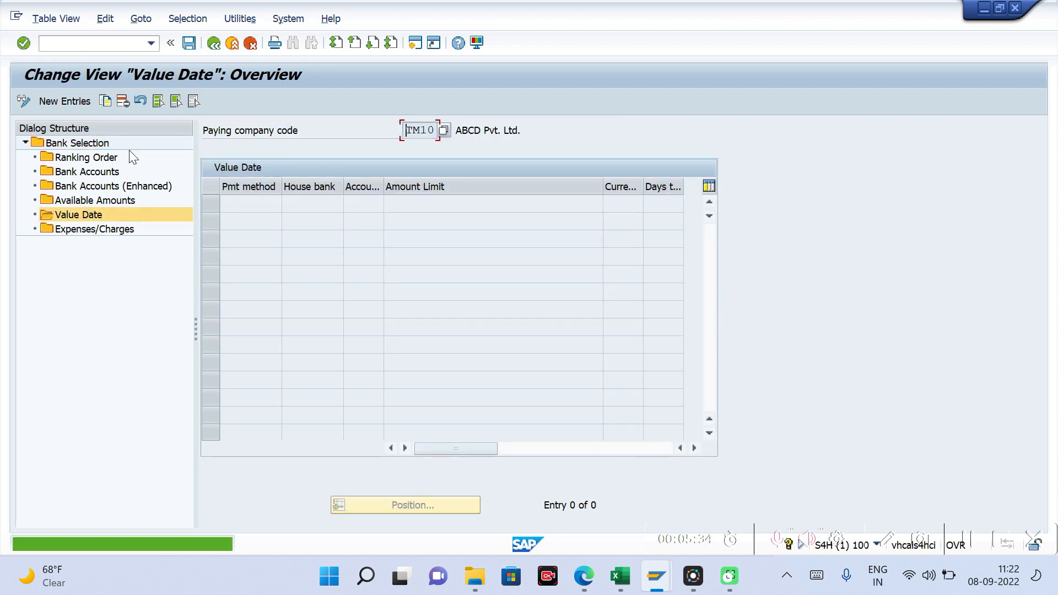
Step: Start a new value date entry with payment method C and house bank HDFC1
{"action": "left_click", "coordinate": [64, 101]}
{"action": "type", "text": "c"}
{"action": "key", "text": "Tab"}
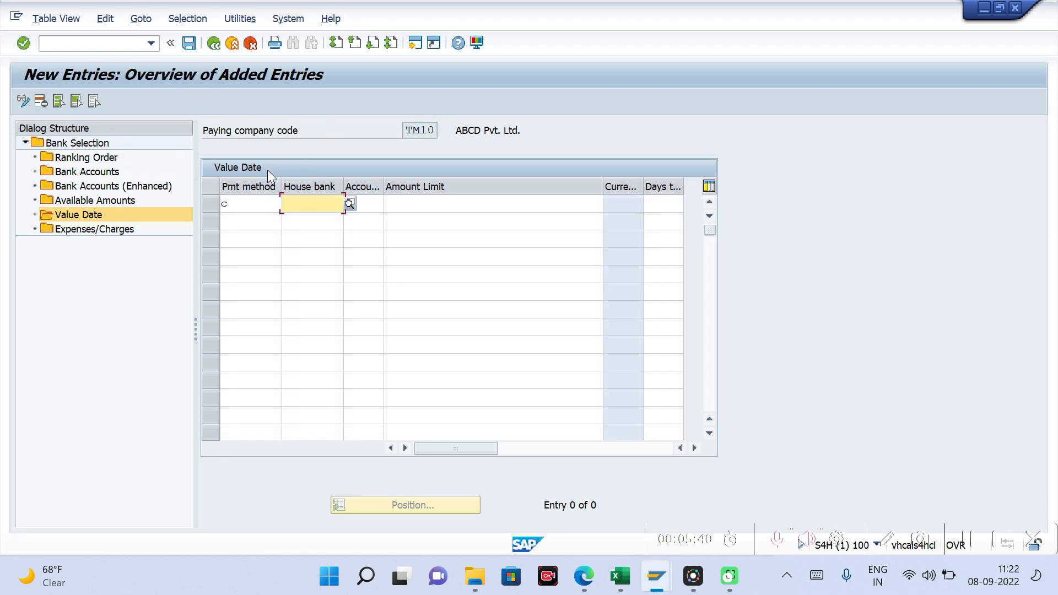
{"action": "key", "text": "Down"}
{"action": "key", "text": "Tab"}
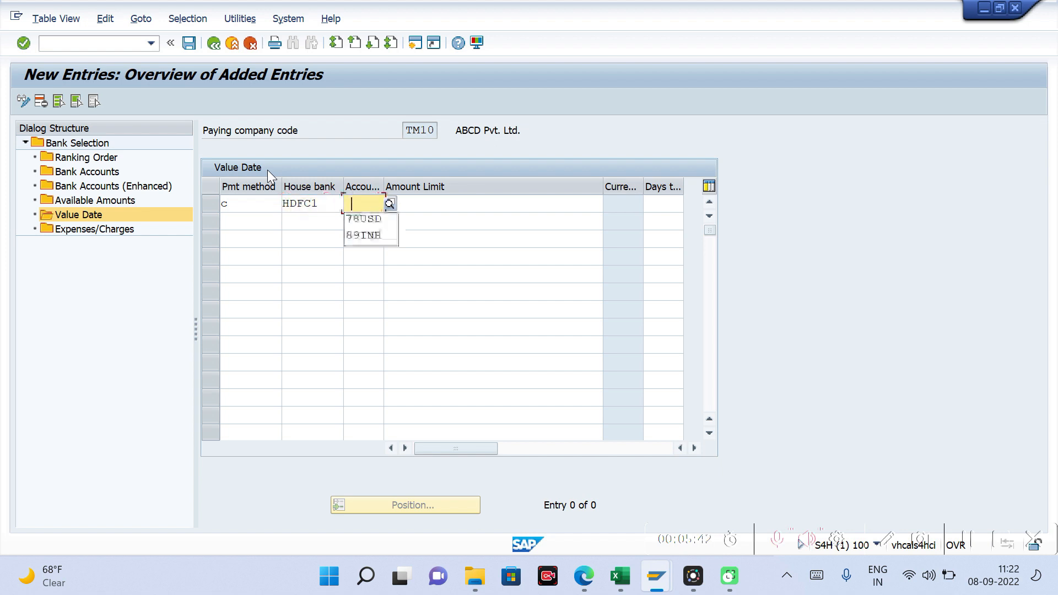
Step: Set the account ID of the new value date entry to 89INR
{"action": "key", "text": "Down"}
{"action": "key", "text": "Tab"}
{"action": "key", "text": "shift+Tab"}
{"action": "key", "text": "BackSpace"}
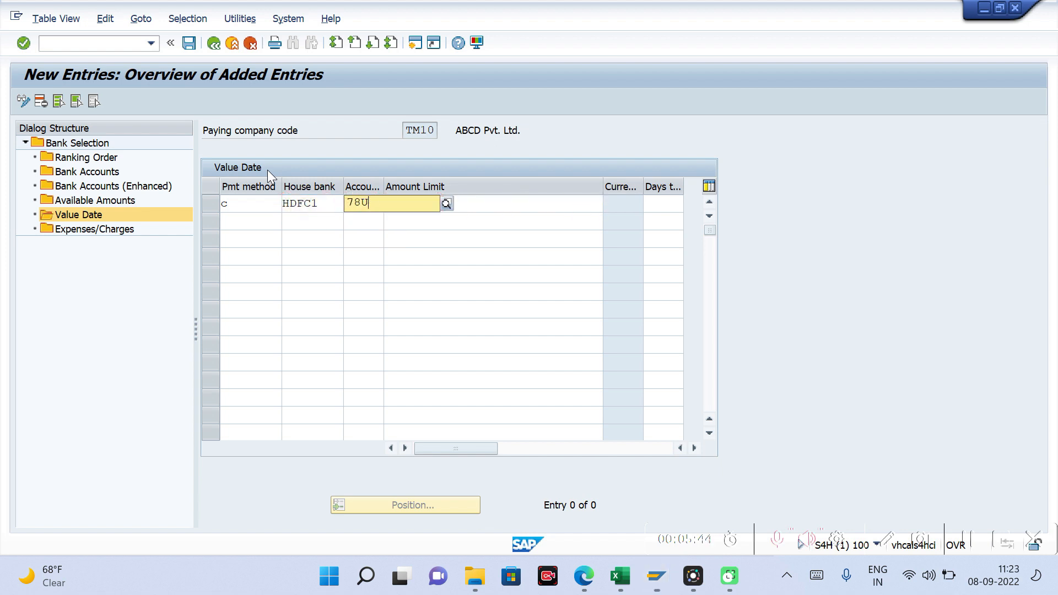
{"action": "key", "text": "BackSpace"}
{"action": "key", "text": "BackSpace"}
{"action": "key", "text": "BackSpace"}
{"action": "key", "text": "BackSpace"}
{"action": "key", "text": "Down"}
{"action": "key", "text": "Down"}
{"action": "key", "text": "Tab"}
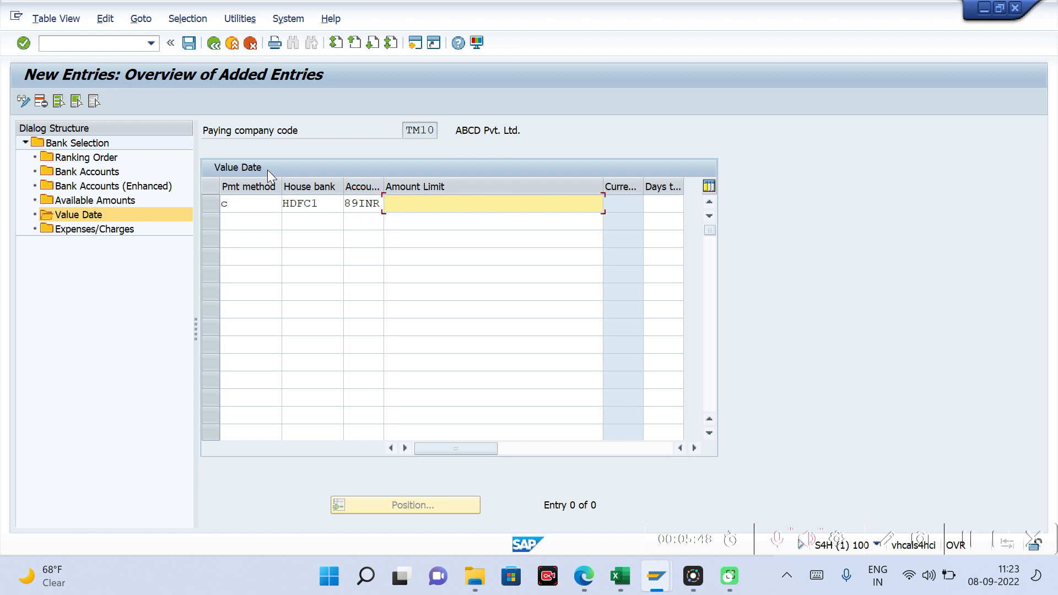
Step: Set the entry's amount limit to 10000 and its days to value date to 2, and confirm the row
{"action": "key", "text": "Down"}
{"action": "key", "text": "Down"}
{"action": "key", "text": "Tab"}
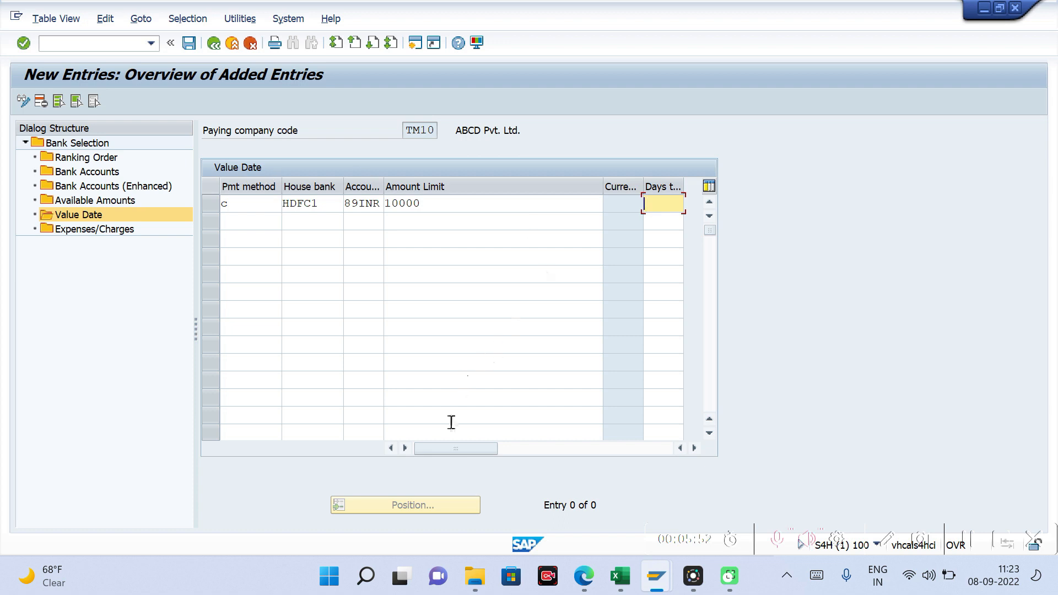
{"action": "left_click_drag", "start_coordinate": [453, 450], "coordinate": [537, 446]}
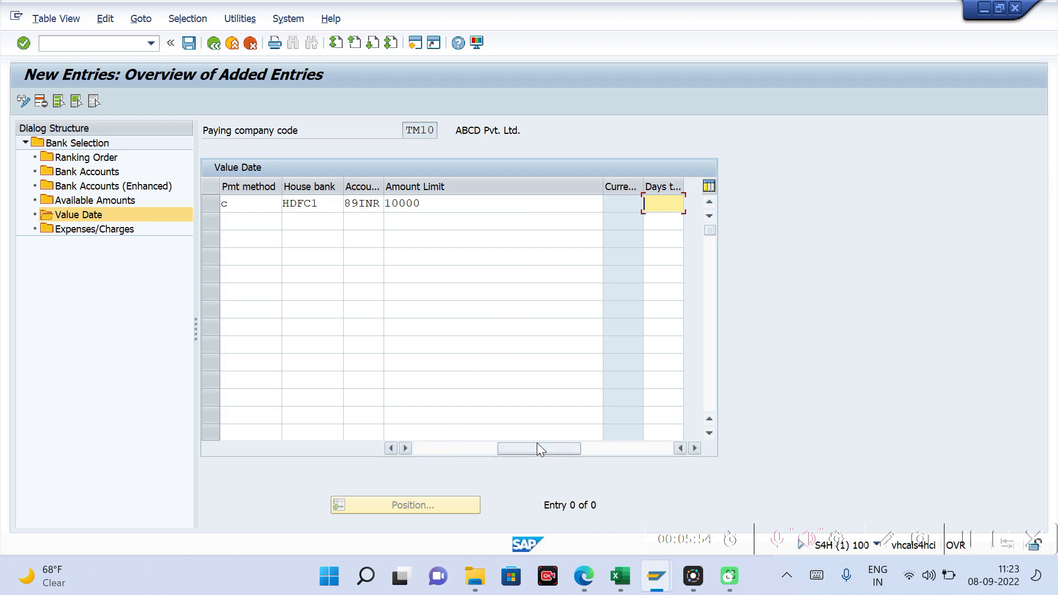
{"action": "left_click_drag", "start_coordinate": [603, 183], "coordinate": [459, 196]}
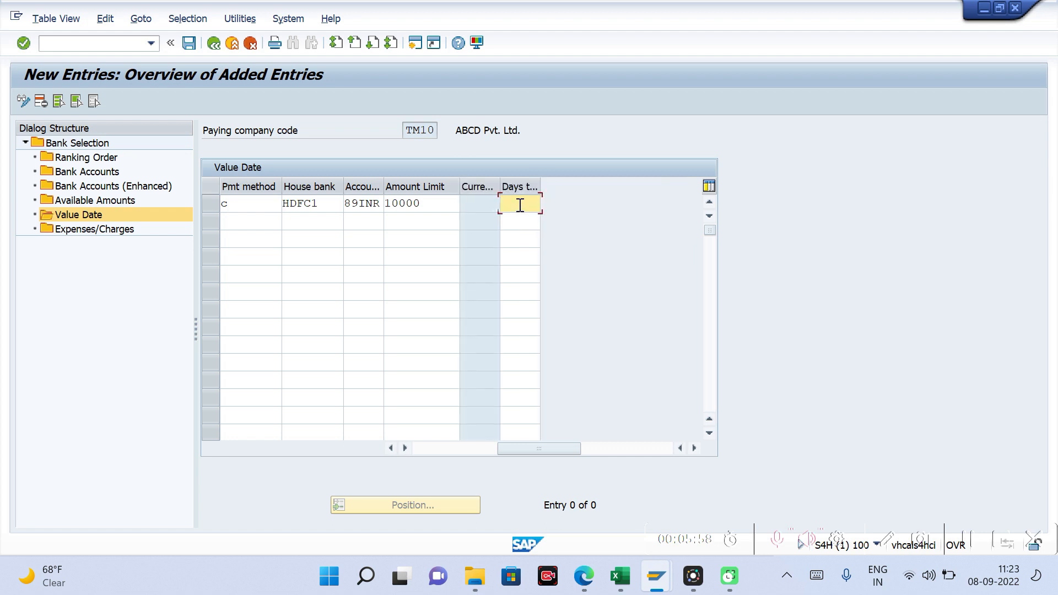
{"action": "type", "text": "2"}
{"action": "key", "text": "Return"}
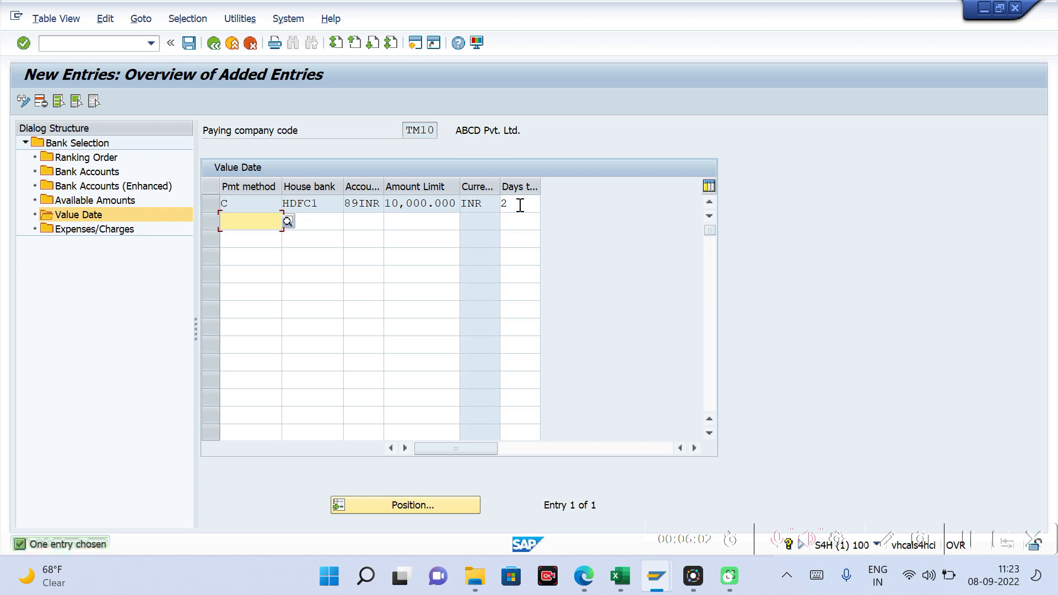
{"action": "left_click", "coordinate": [398, 217]}
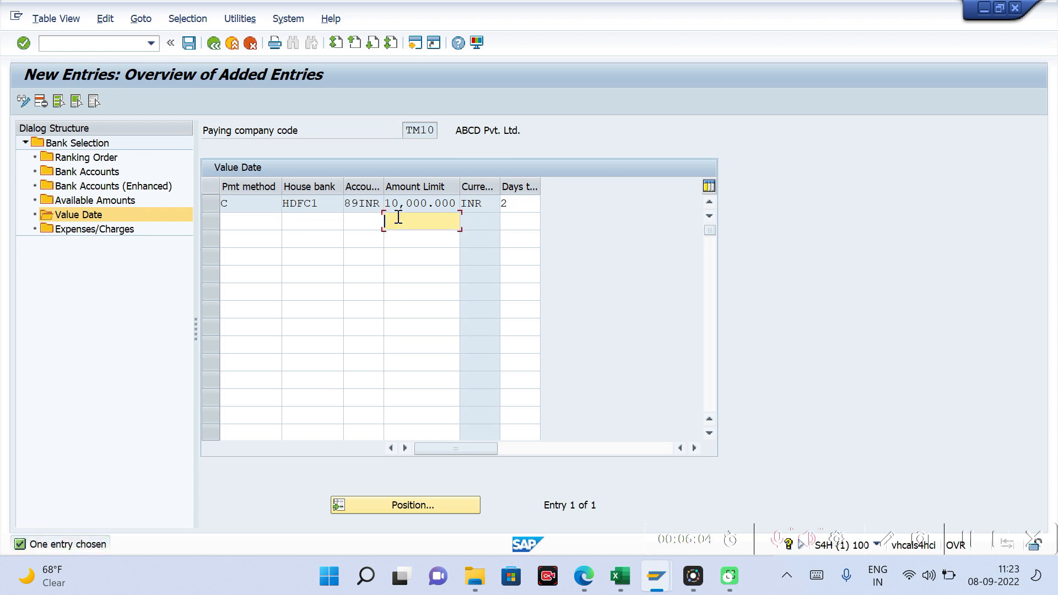
{"action": "left_click", "coordinate": [510, 220]}
{"action": "left_click", "coordinate": [243, 221]}
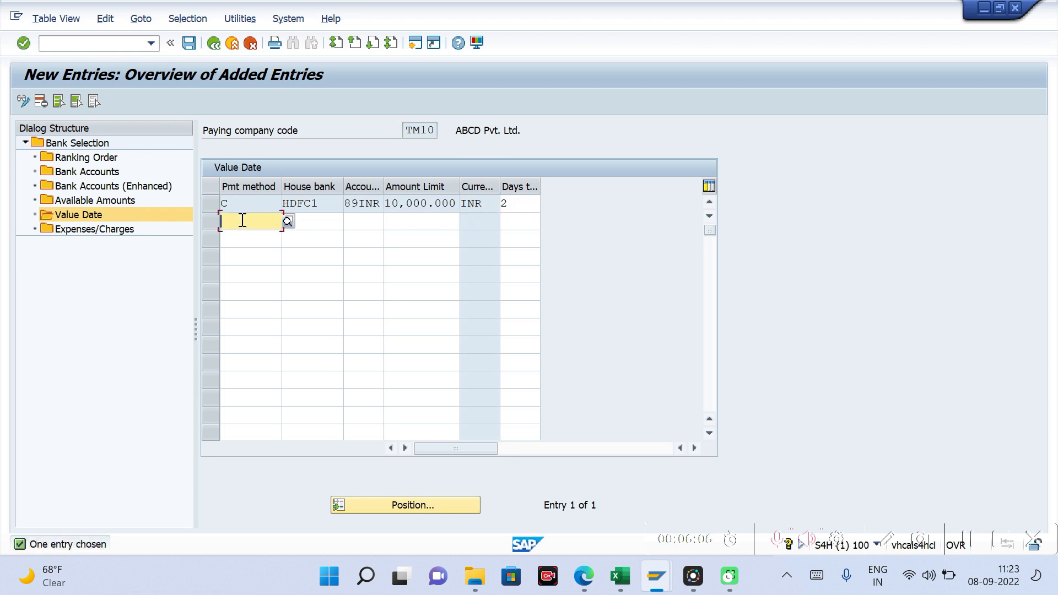
{"action": "left_click", "coordinate": [320, 221]}
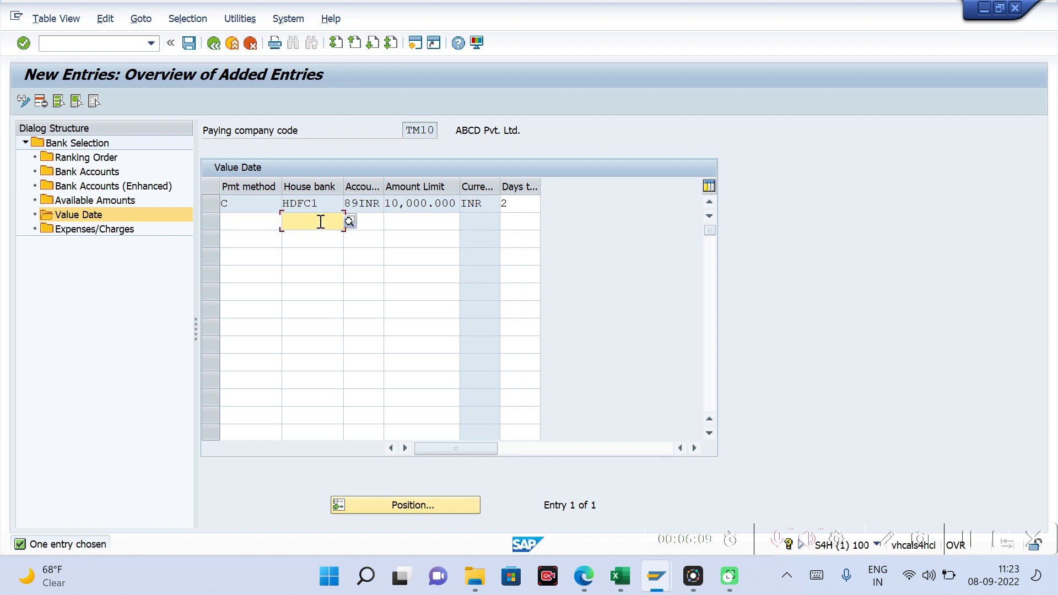
{"action": "left_click", "coordinate": [366, 222]}
{"action": "left_click", "coordinate": [426, 219]}
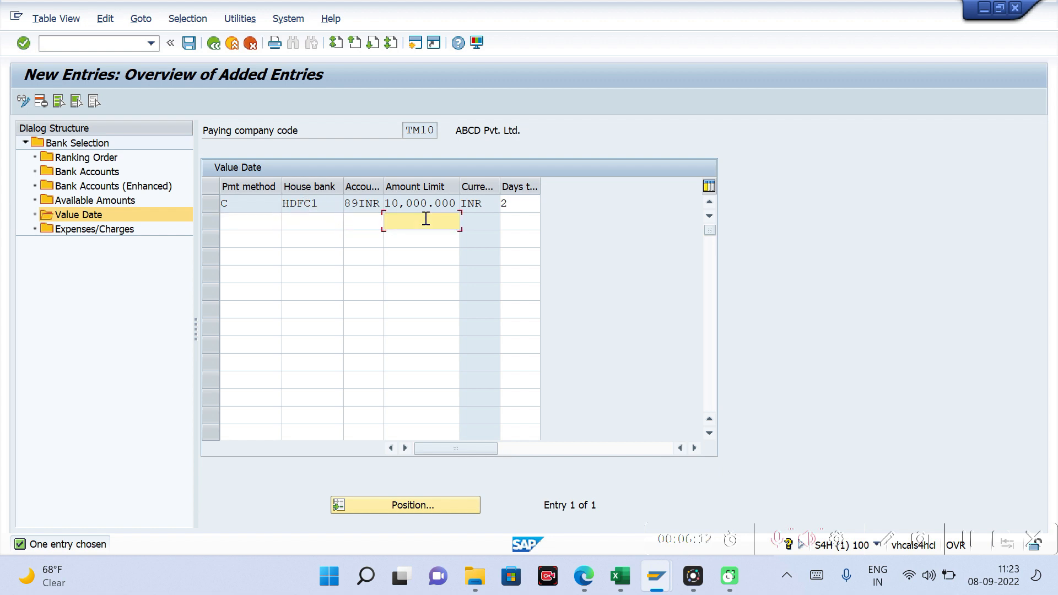
{"action": "type", "text": "200000"}
{"action": "key", "text": "Tab"}
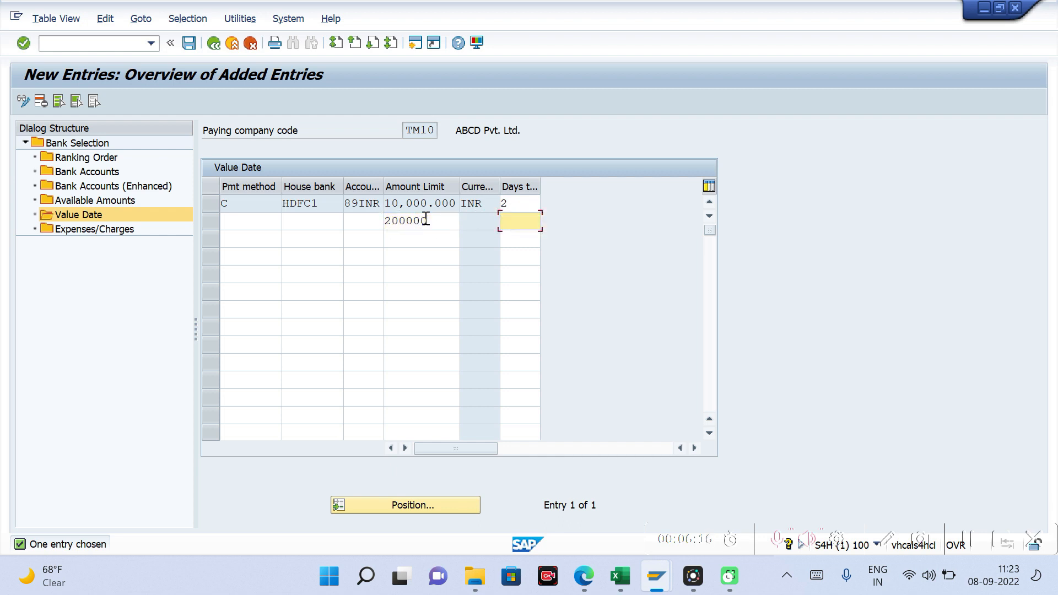
{"action": "type", "text": "3"}
{"action": "key", "text": "BackSpace"}
{"action": "left_click", "coordinate": [427, 220]}
{"action": "key", "text": "BackSpace"}
{"action": "key", "text": "BackSpace"}
{"action": "key", "text": "BackSpace"}
{"action": "key", "text": "BackSpace"}
{"action": "key", "text": "BackSpace"}
{"action": "key", "text": "BackSpace"}
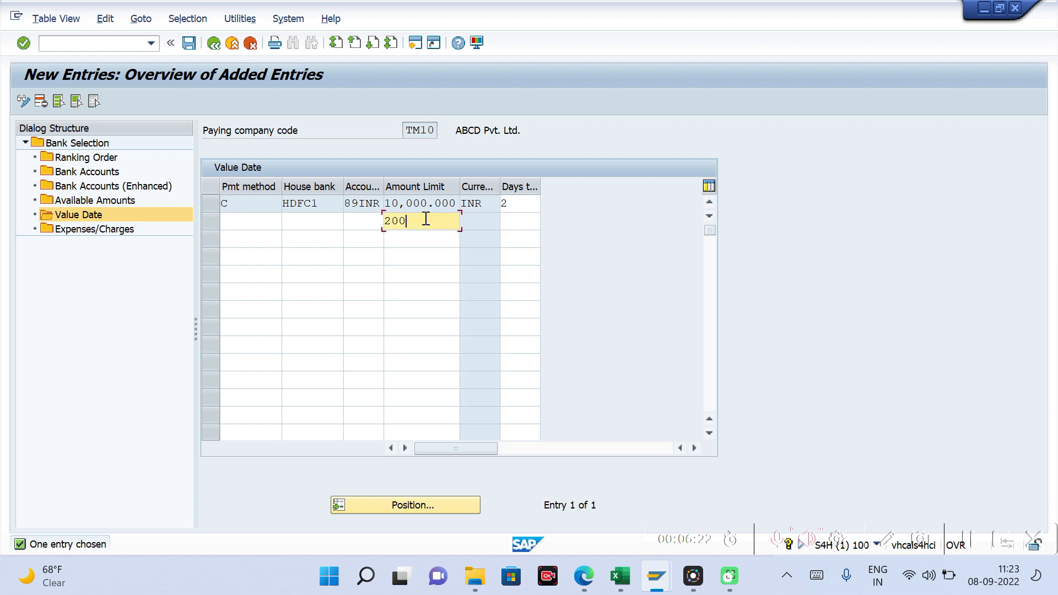
Step: Examine how payment method, house bank, account, amount limit and days work together in the value date entry
{"action": "left_click", "coordinate": [478, 223]}
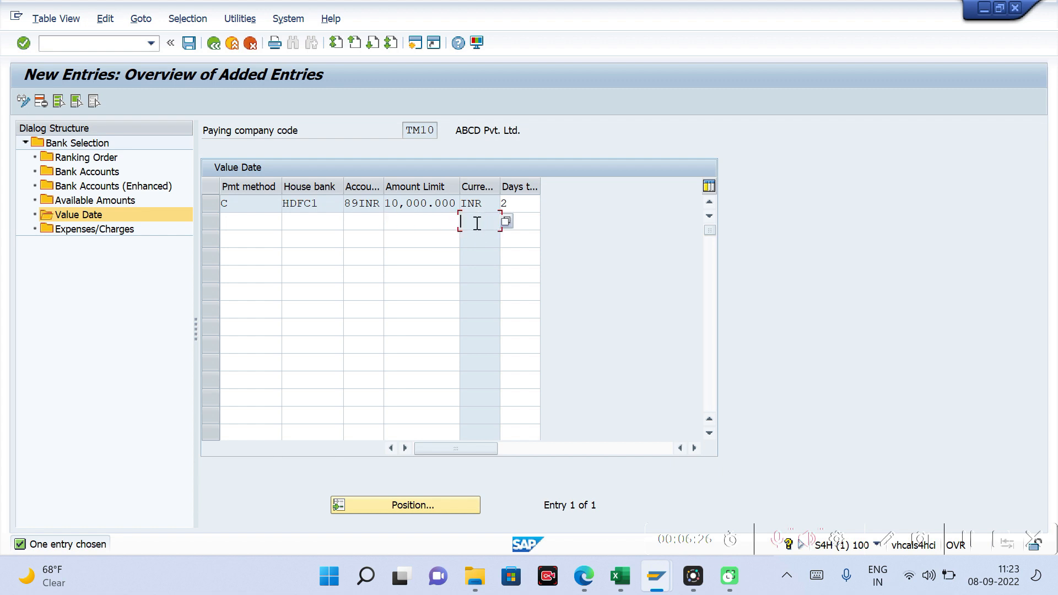
{"action": "left_click", "coordinate": [367, 223]}
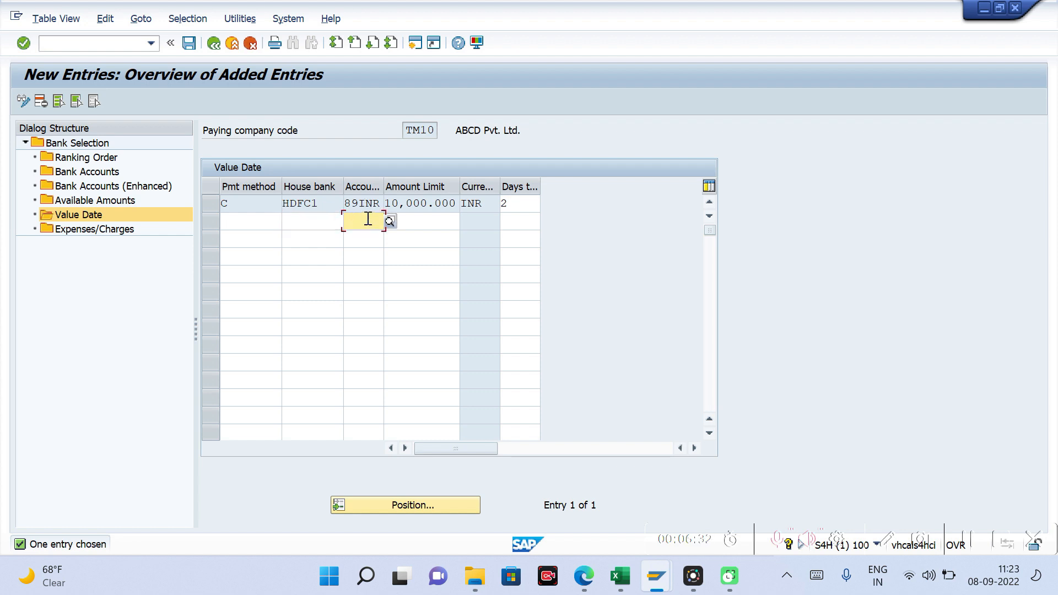
{"action": "left_click", "coordinate": [426, 221]}
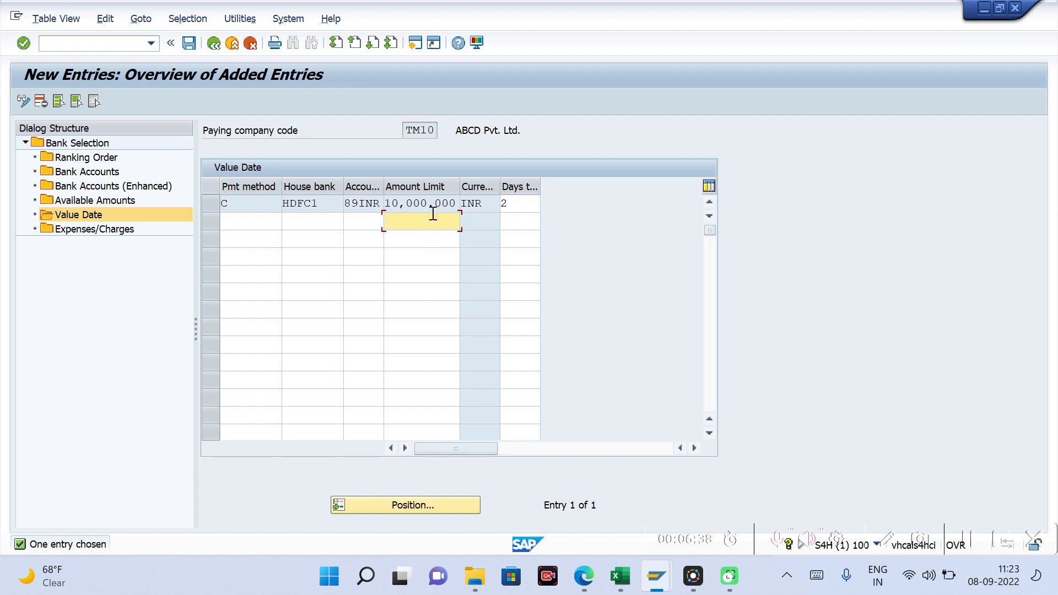
{"action": "left_click", "coordinate": [388, 202]}
{"action": "left_click_drag", "start_coordinate": [387, 203], "coordinate": [455, 203]}
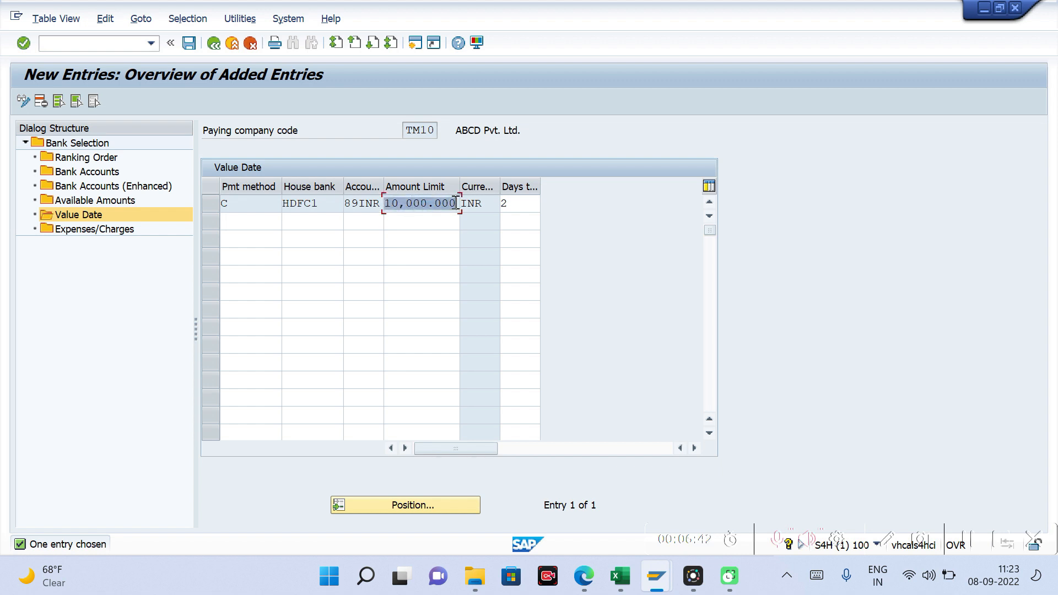
{"action": "left_click", "coordinate": [252, 203]}
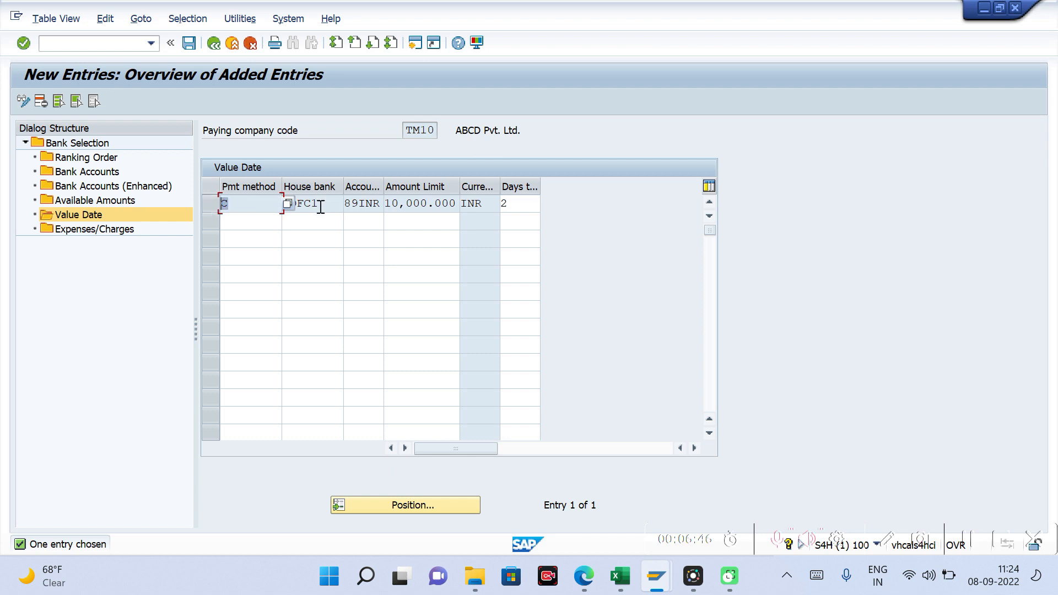
{"action": "left_click_drag", "start_coordinate": [323, 204], "coordinate": [280, 208]}
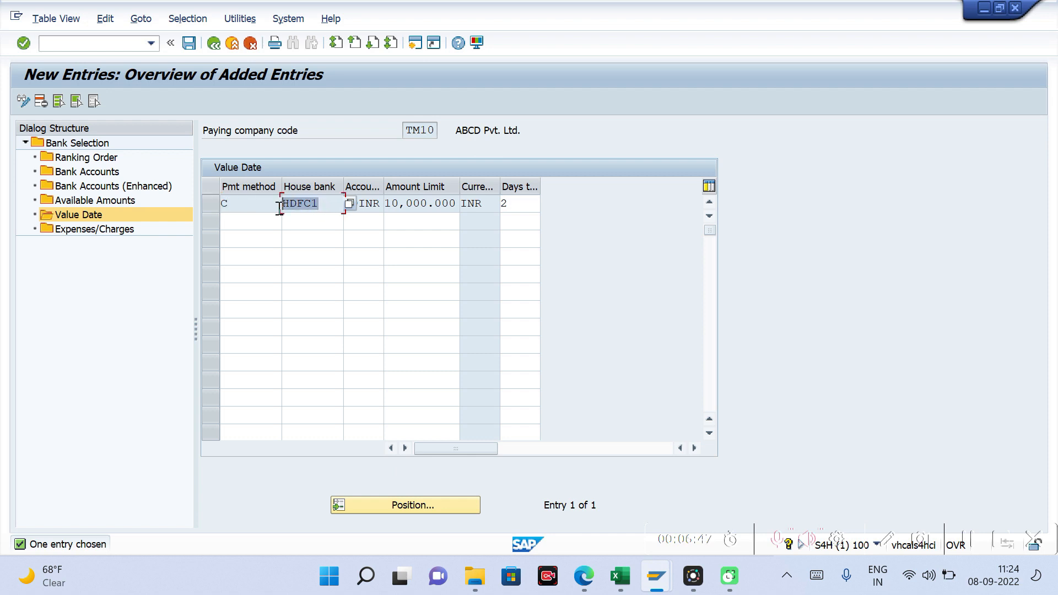
{"action": "left_click", "coordinate": [374, 203]}
{"action": "left_click", "coordinate": [406, 203]}
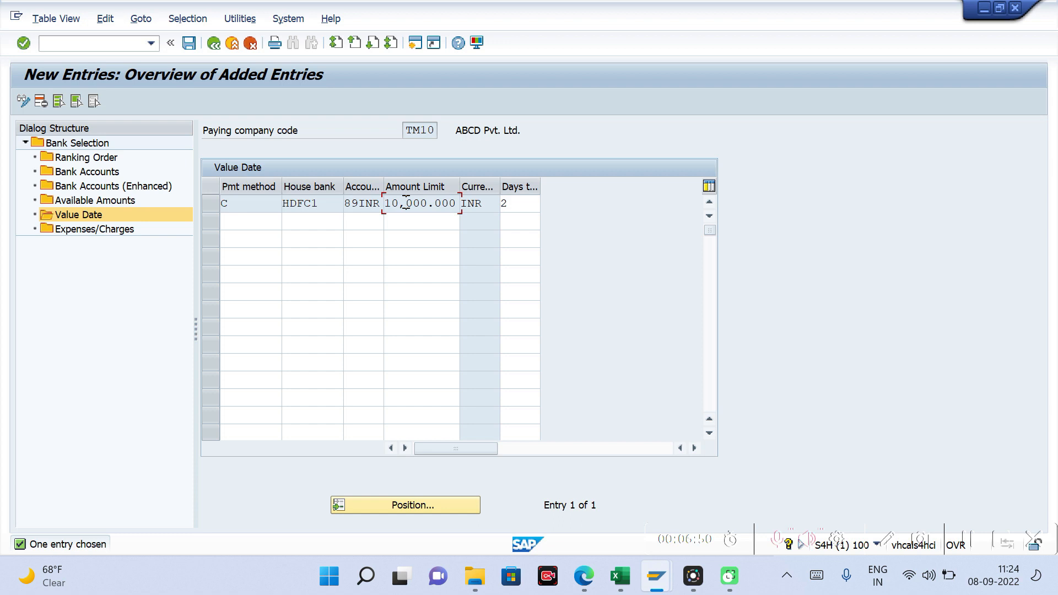
{"action": "left_click_drag", "start_coordinate": [388, 202], "coordinate": [454, 204]}
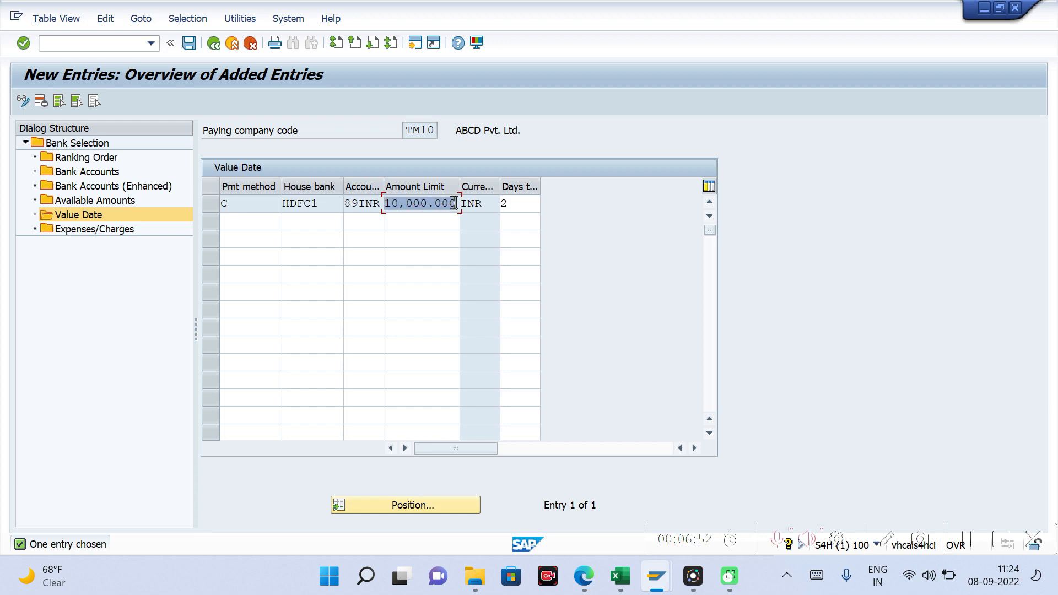
{"action": "left_click", "coordinate": [520, 204]}
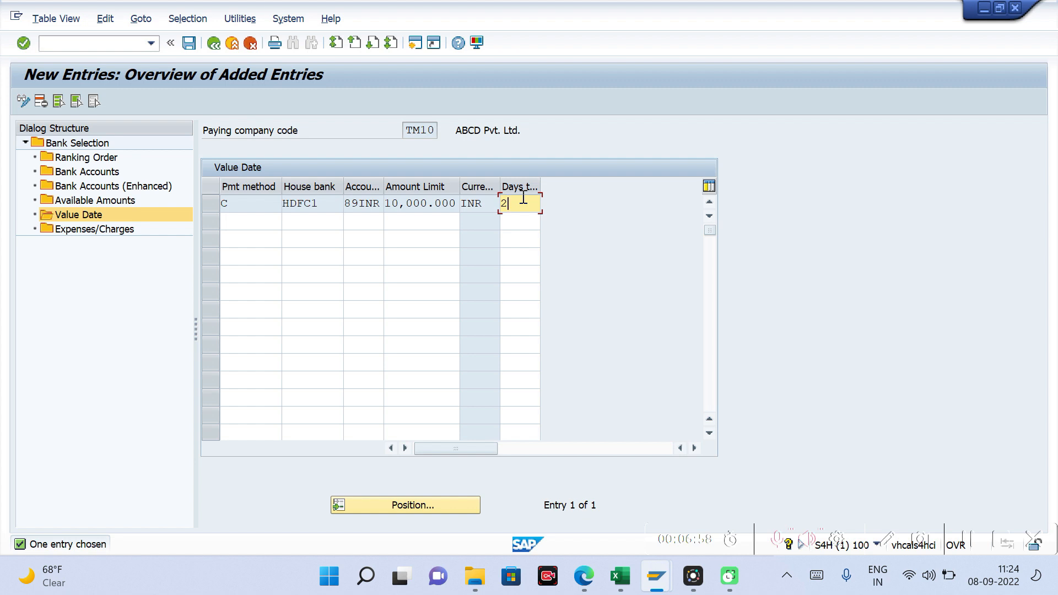
Step: Discard the empty second row and save the value date entry for company code TM10
{"action": "left_click", "coordinate": [190, 45]}
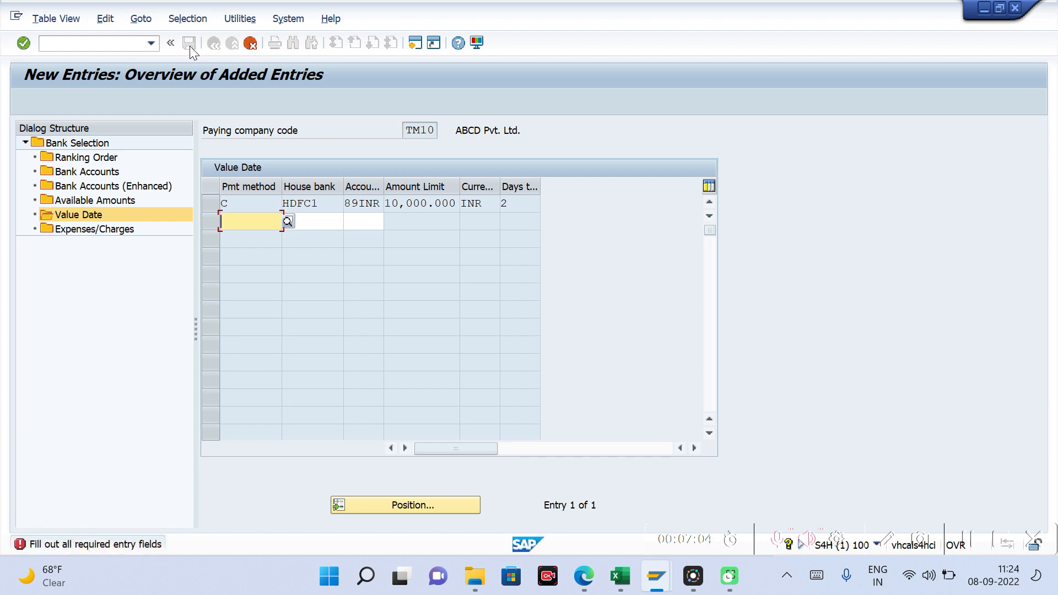
{"action": "key", "text": "Return"}
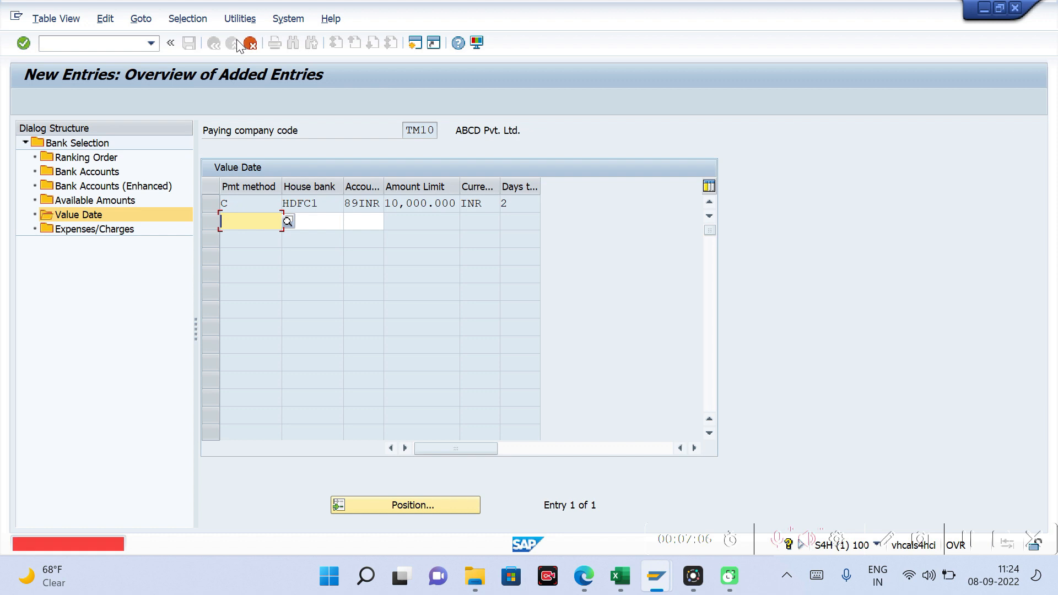
{"action": "left_click", "coordinate": [249, 44]}
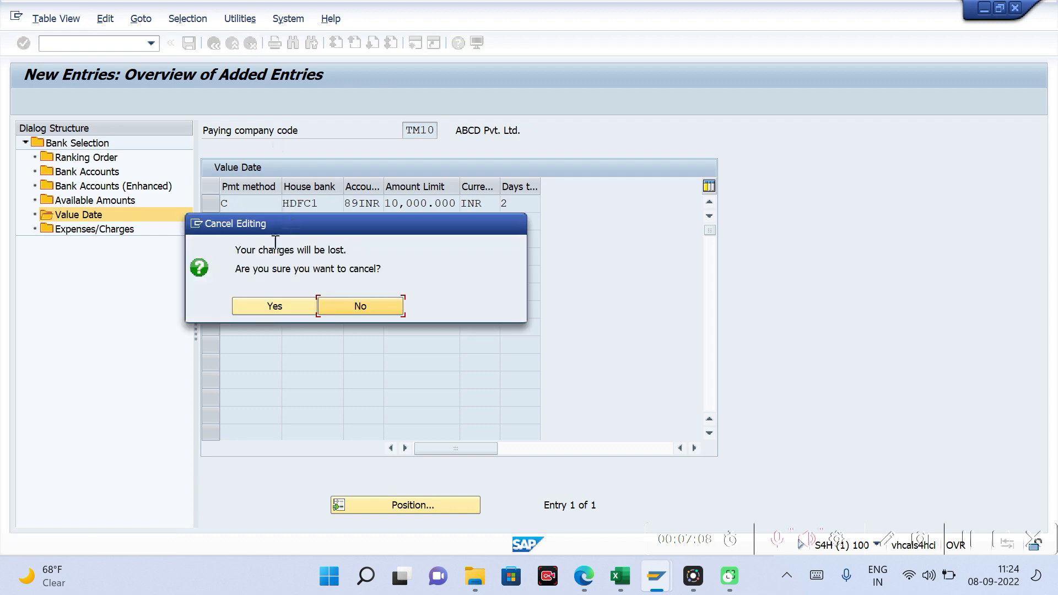
{"action": "left_click", "coordinate": [277, 300]}
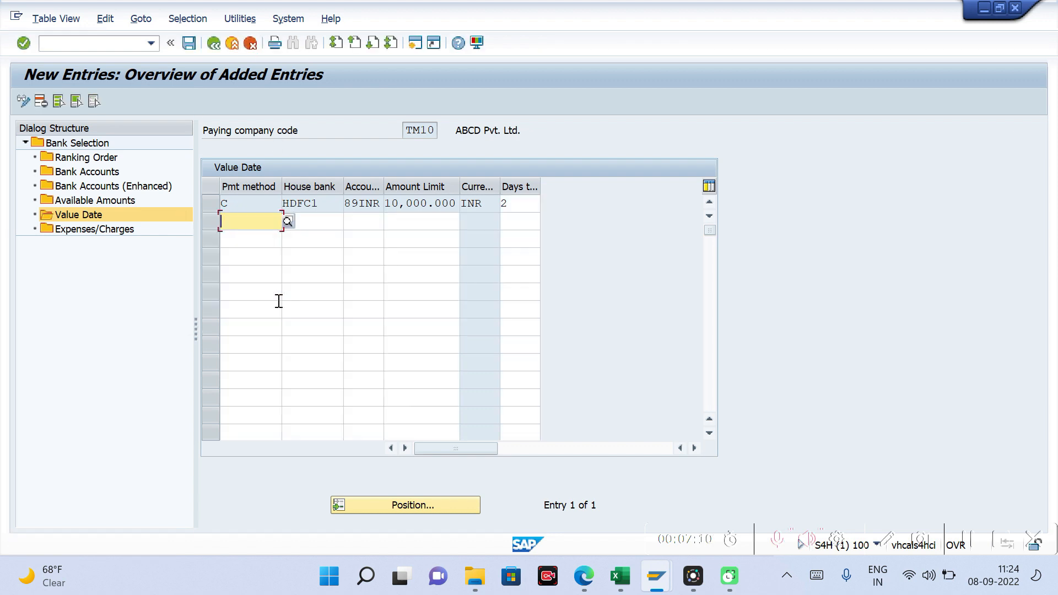
{"action": "left_click", "coordinate": [190, 44]}
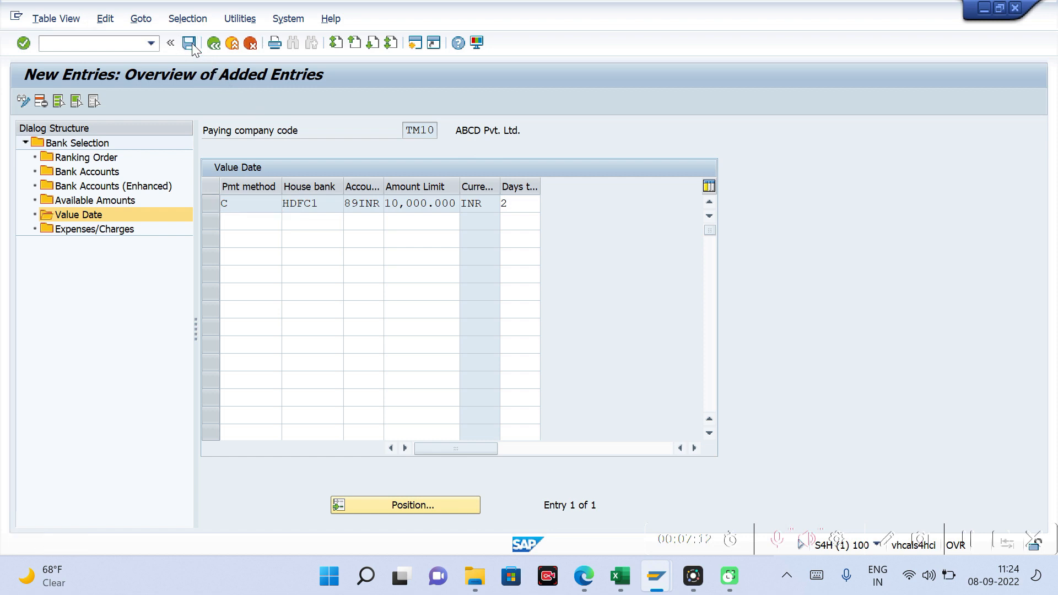
{"action": "key", "text": "Return"}
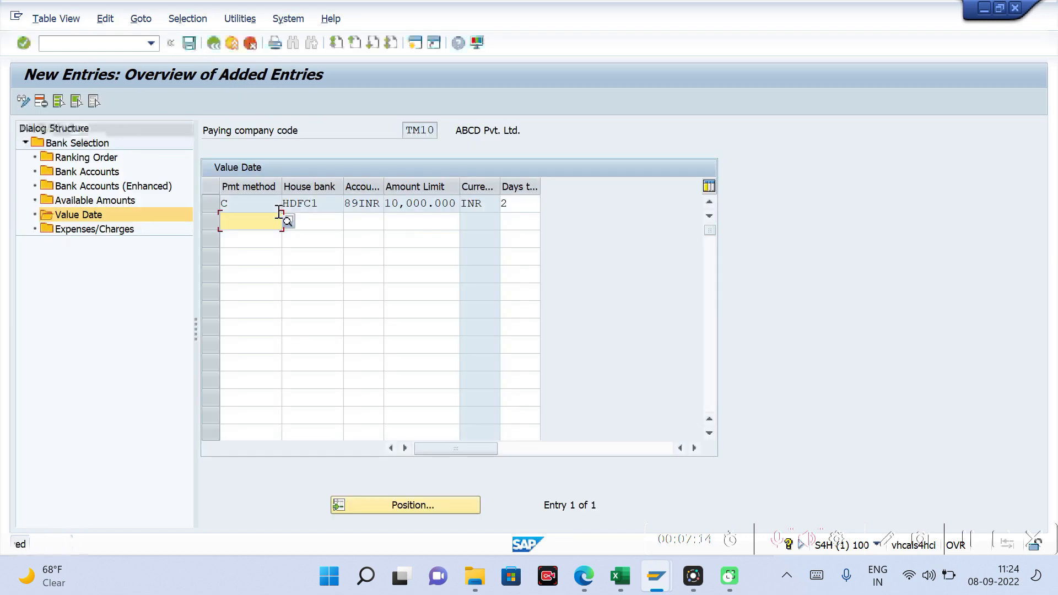
Step: Review the fields of the saved value date entry and the blank row beneath it, from payment method to days
{"action": "left_click", "coordinate": [329, 202]}
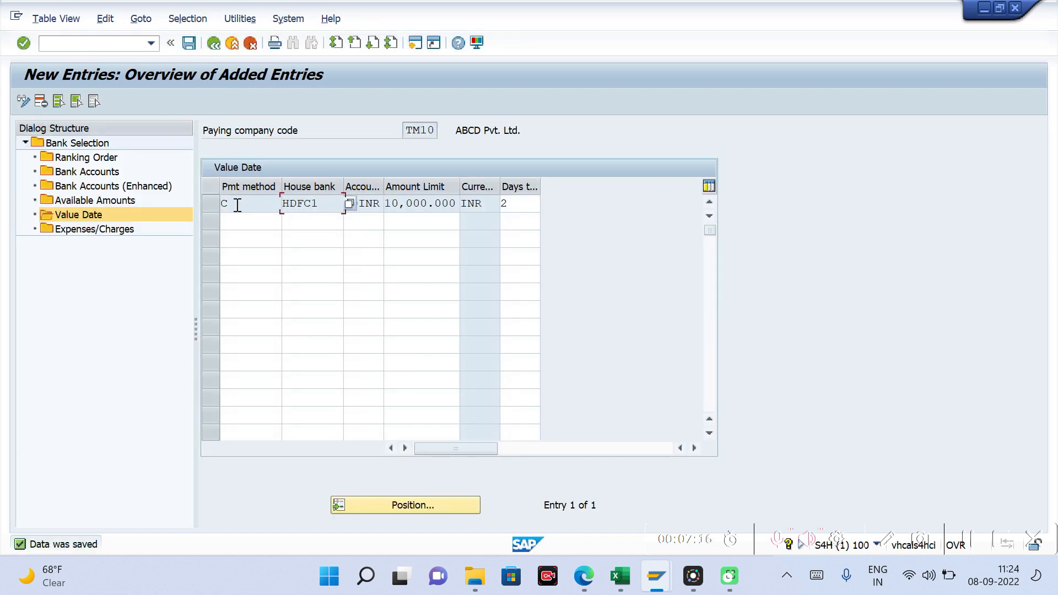
{"action": "left_click", "coordinate": [242, 204]}
{"action": "left_click", "coordinate": [525, 212]}
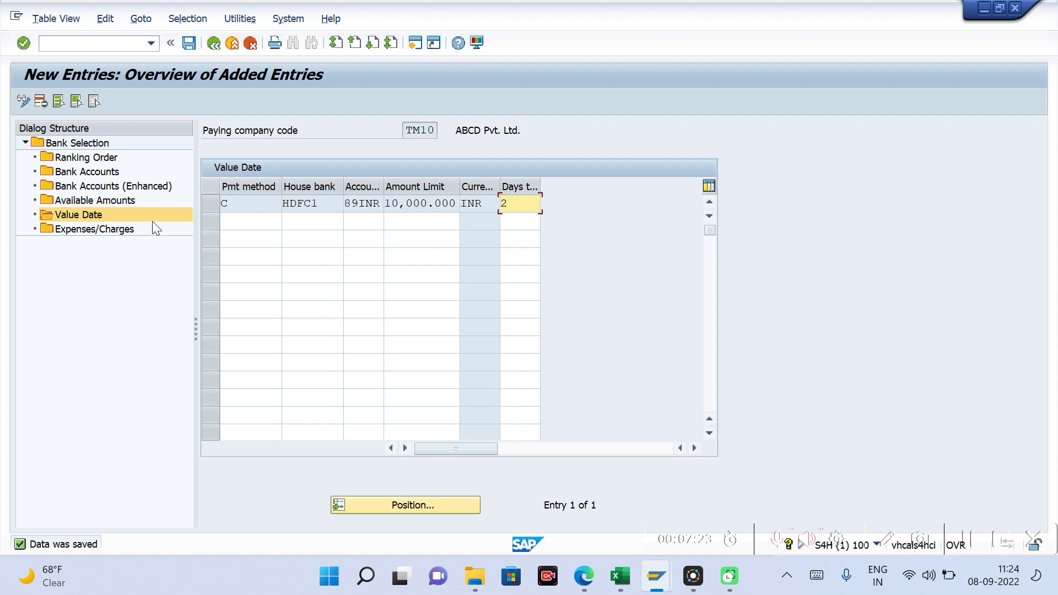
{"action": "left_click", "coordinate": [244, 220]}
{"action": "left_click", "coordinate": [323, 220]}
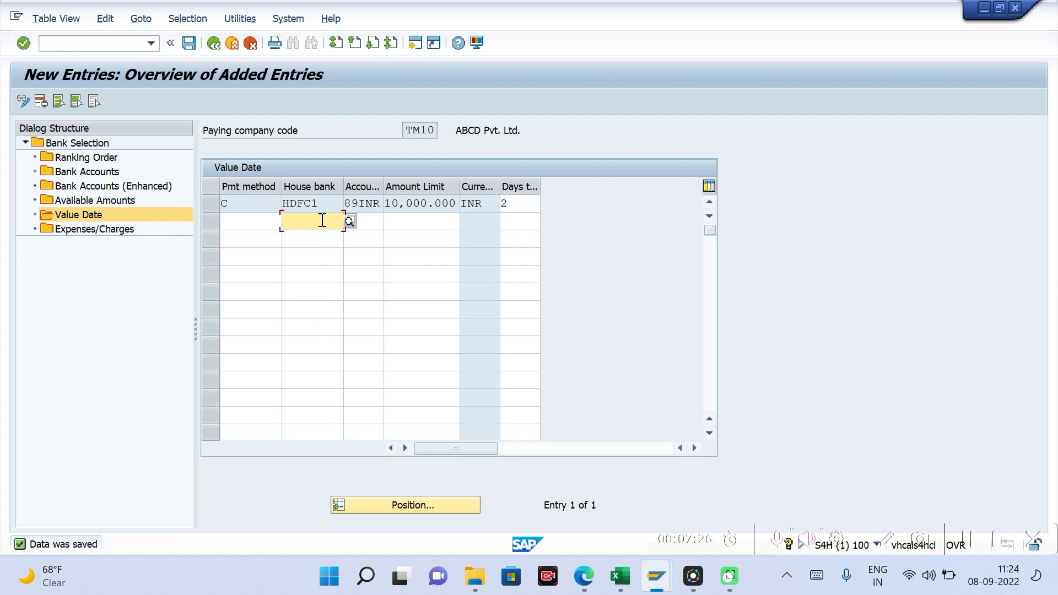
{"action": "left_click", "coordinate": [373, 220]}
{"action": "left_click", "coordinate": [422, 223]}
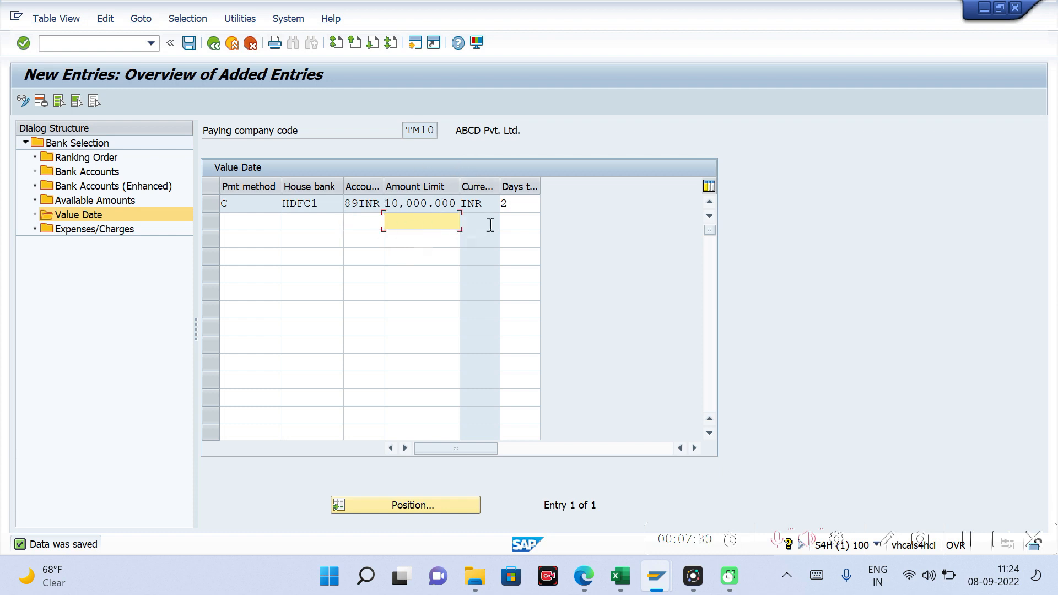
{"action": "left_click", "coordinate": [513, 220]}
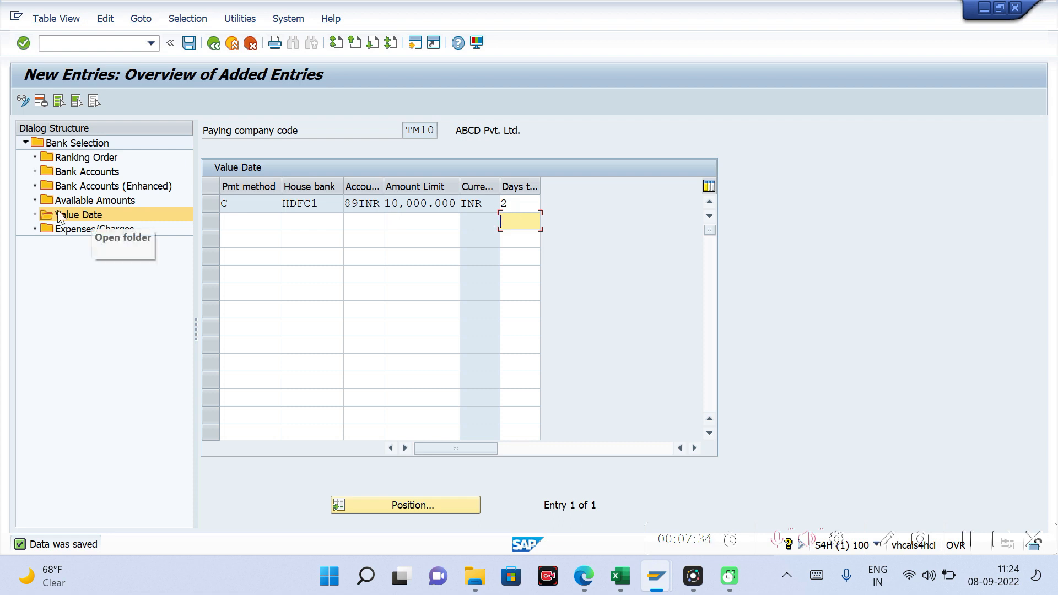
Step: Leave bank selection and open the value date settings without bank calendar for company code TM10
{"action": "left_click", "coordinate": [214, 44]}
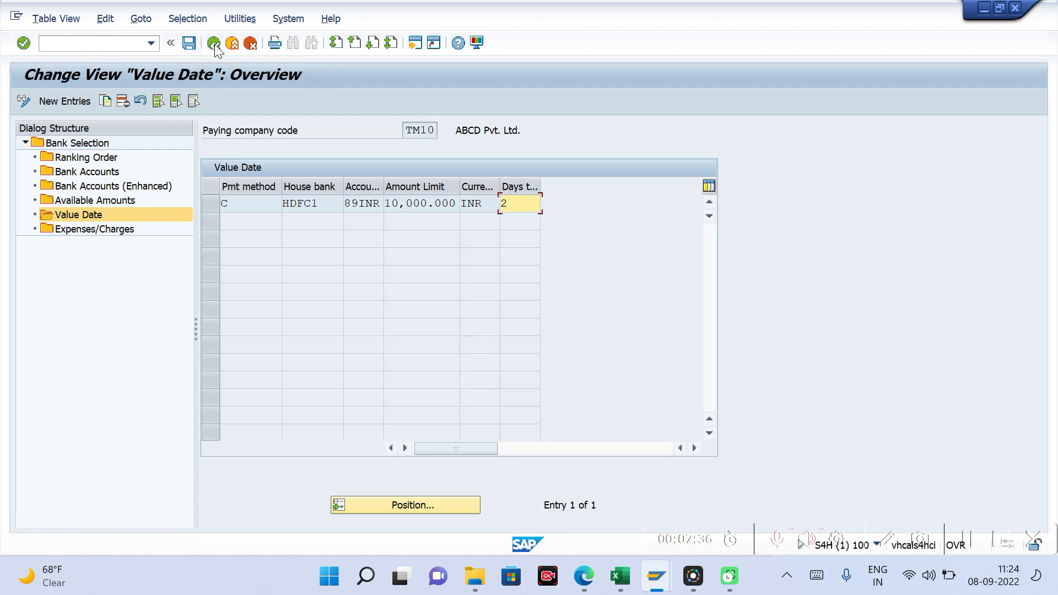
{"action": "left_click", "coordinate": [214, 43]}
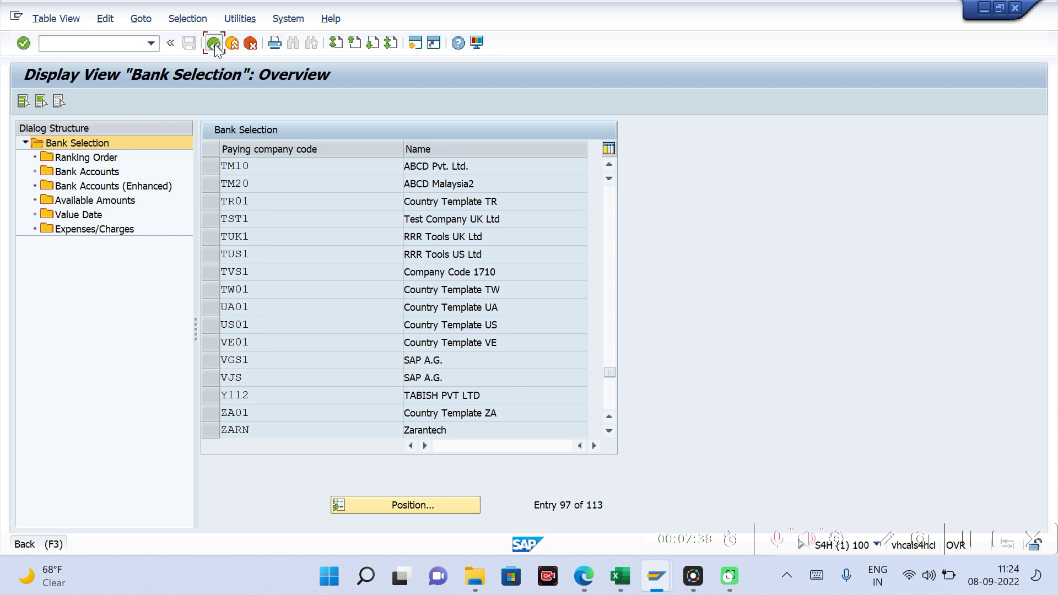
{"action": "left_click", "coordinate": [214, 44]}
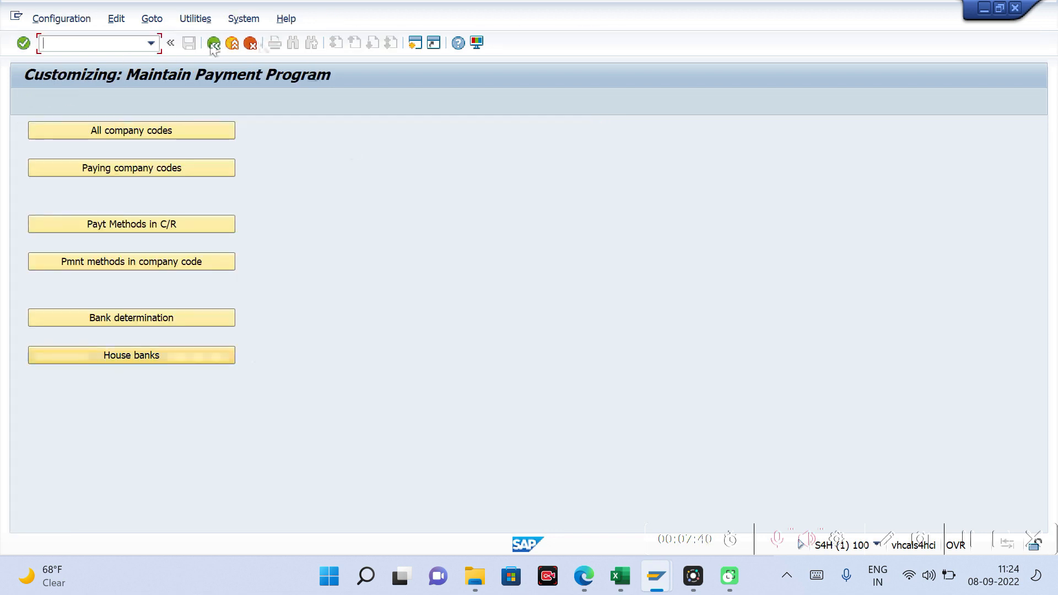
{"action": "left_click", "coordinate": [120, 22]}
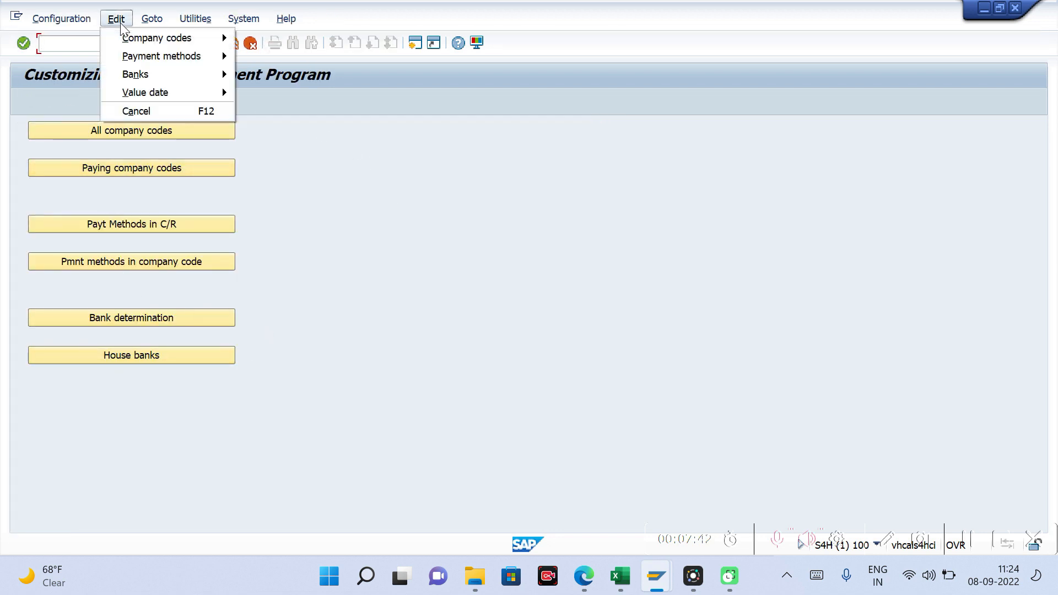
{"action": "mouse_move", "coordinate": [193, 100]}
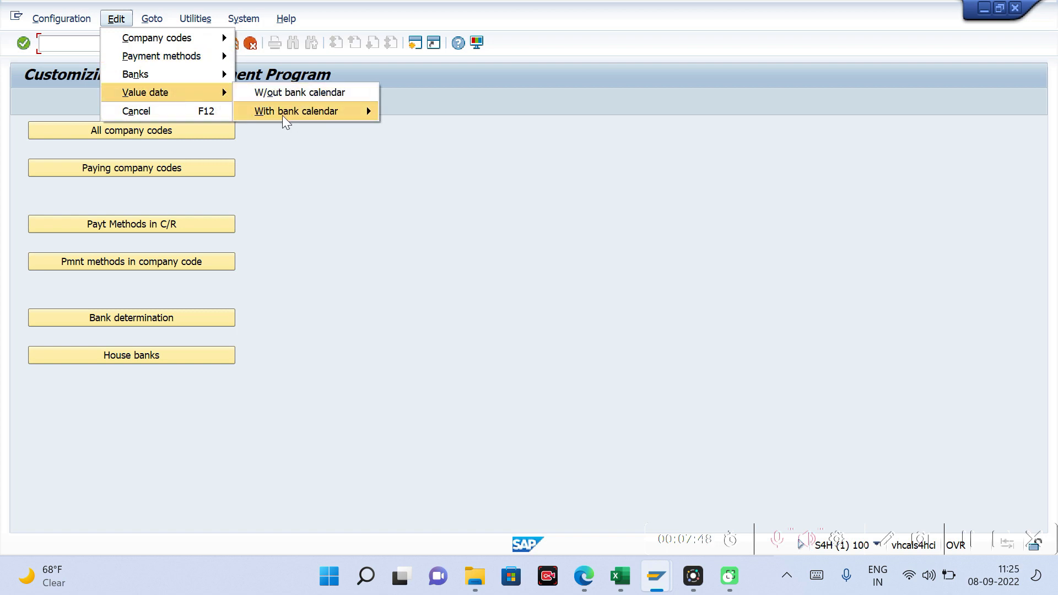
{"action": "mouse_move", "coordinate": [335, 115]}
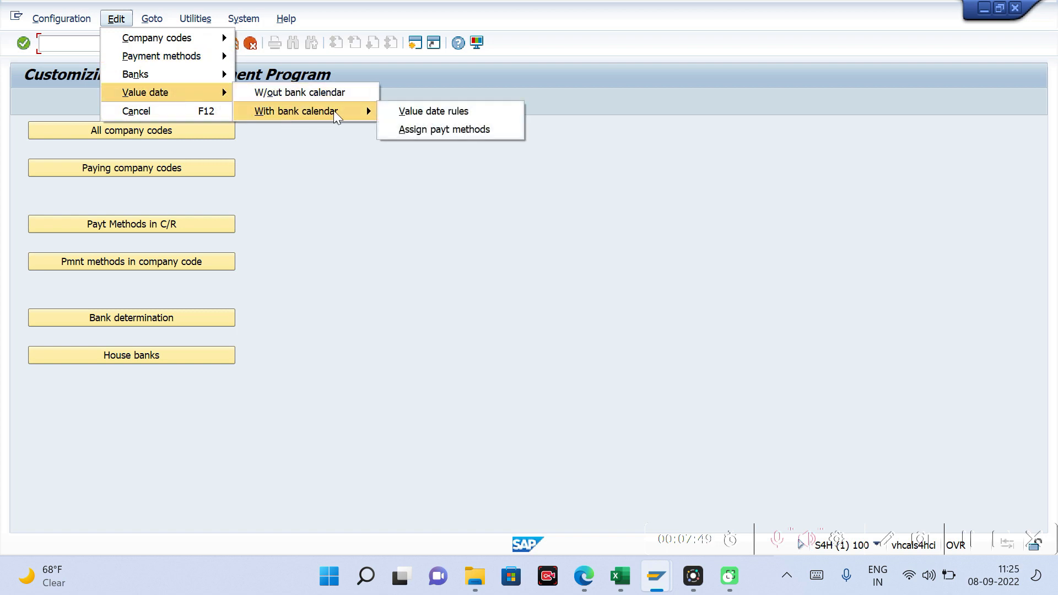
{"action": "left_click", "coordinate": [308, 93]}
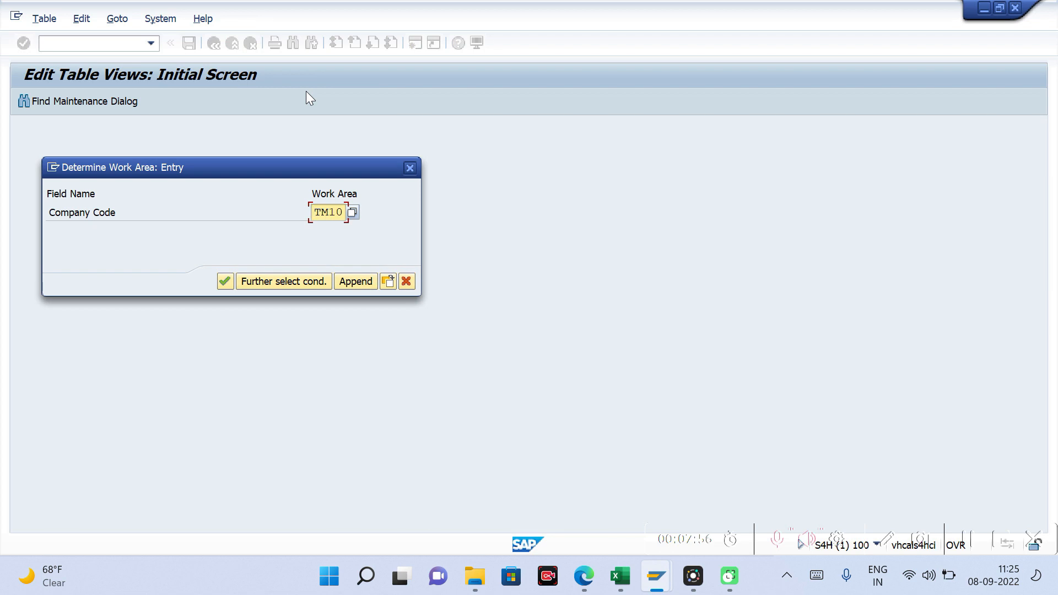
{"action": "key", "text": "Return"}
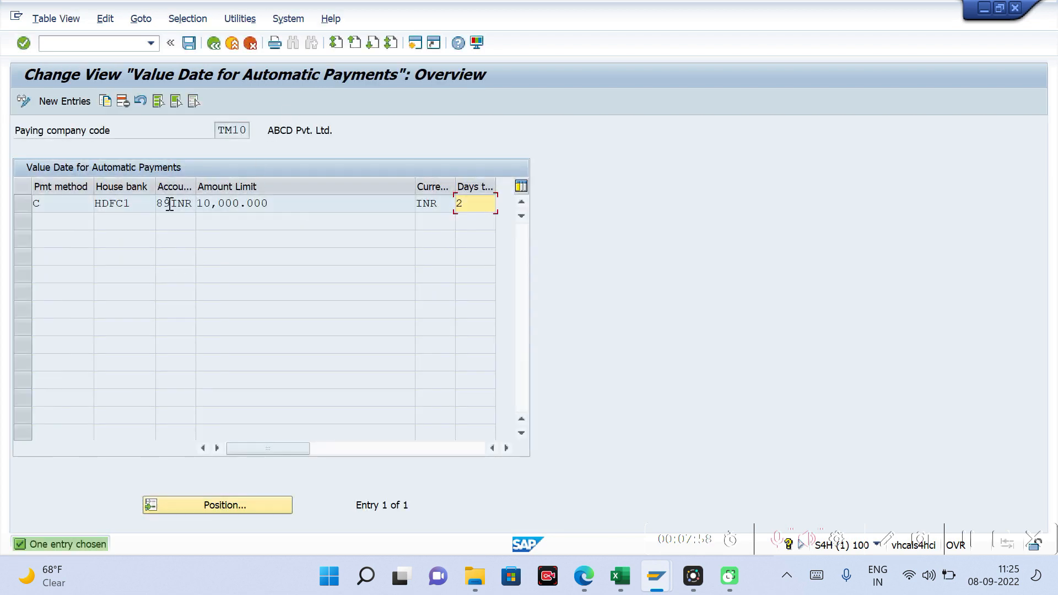
Step: Examine the payment method, house bank, currency and amount limit in the Value Date for Automatic Payments entry
{"action": "left_click", "coordinate": [71, 205]}
{"action": "left_click", "coordinate": [143, 202]}
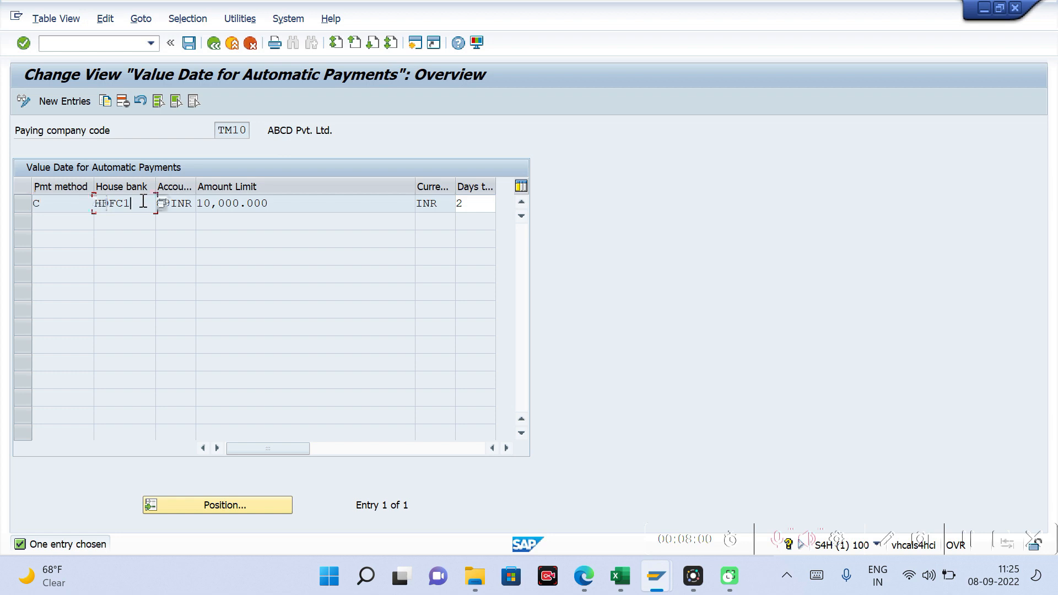
{"action": "left_click", "coordinate": [50, 202]}
{"action": "left_click", "coordinate": [436, 203]}
{"action": "left_click_drag", "start_coordinate": [272, 205], "coordinate": [180, 216]}
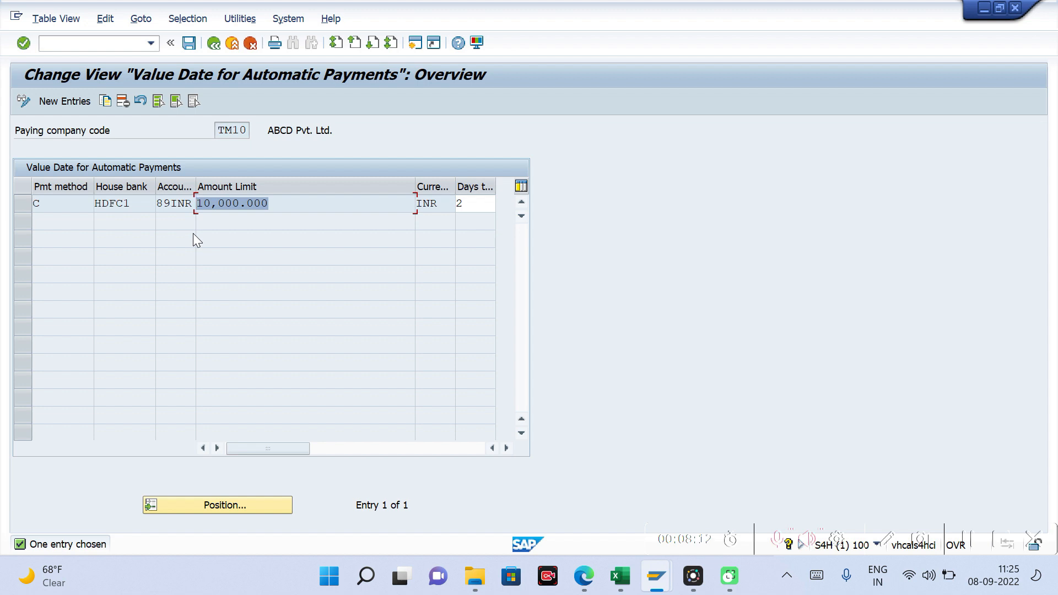
{"action": "left_click", "coordinate": [291, 203]}
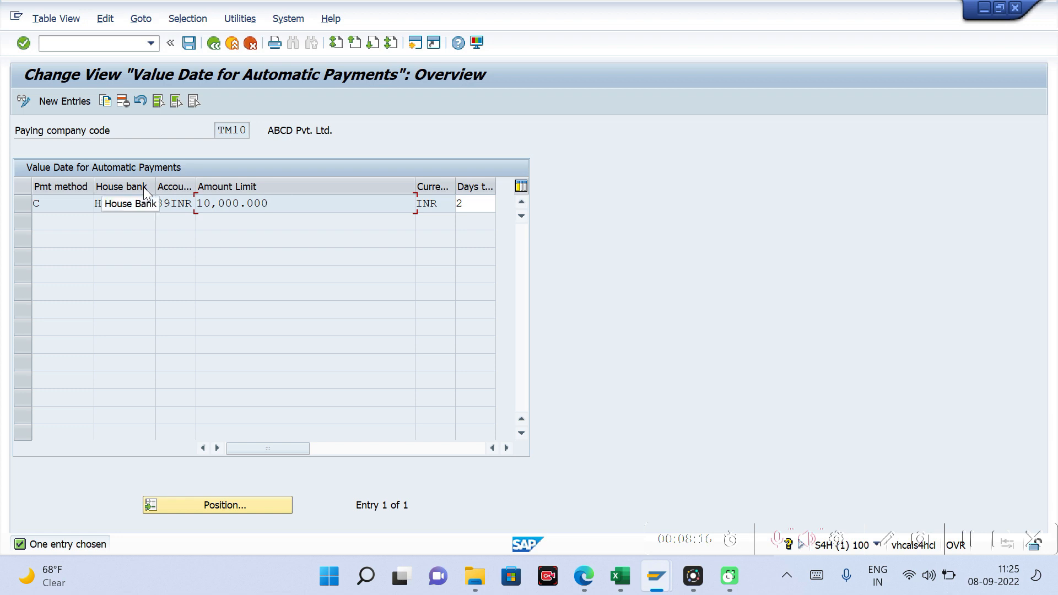
Step: Save the value date view, exit payment program customizing and open transaction F110
{"action": "left_click", "coordinate": [193, 46]}
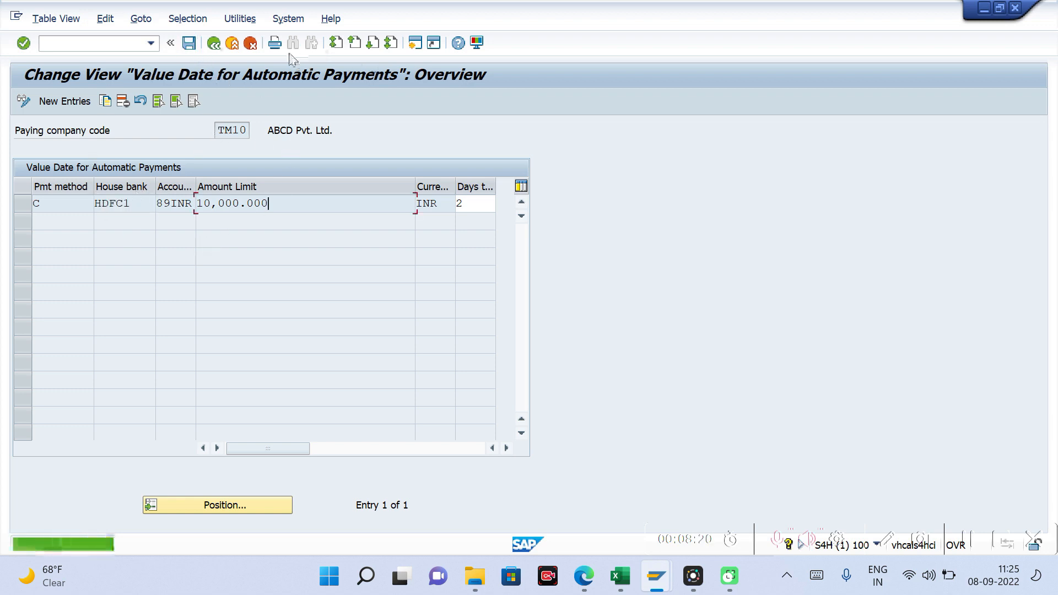
{"action": "left_click", "coordinate": [217, 47]}
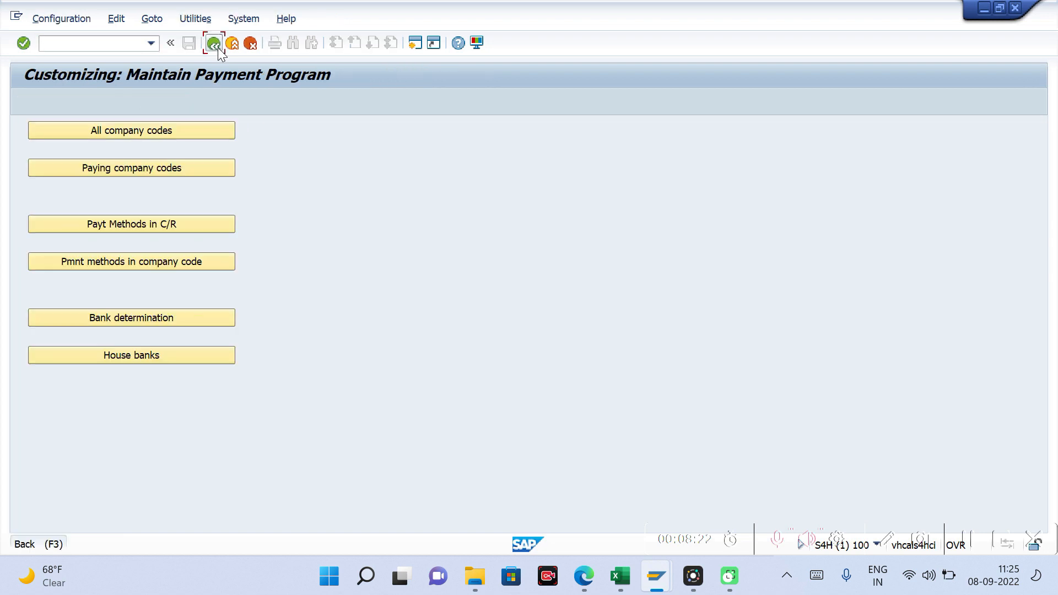
{"action": "left_click", "coordinate": [217, 47]}
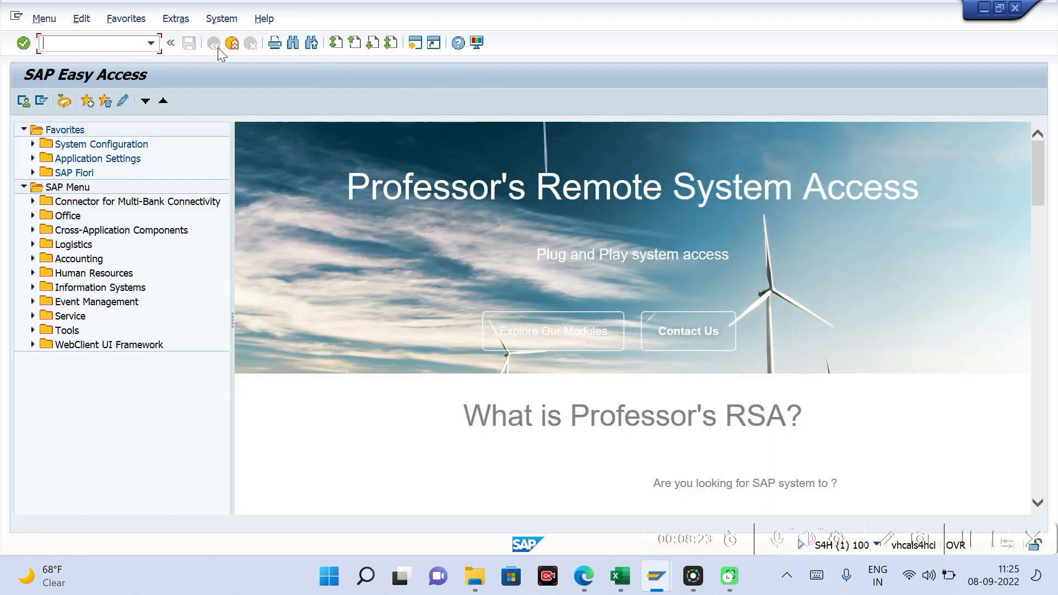
{"action": "left_click", "coordinate": [46, 43]}
{"action": "type", "text": "f110"}
{"action": "key", "text": "Return"}
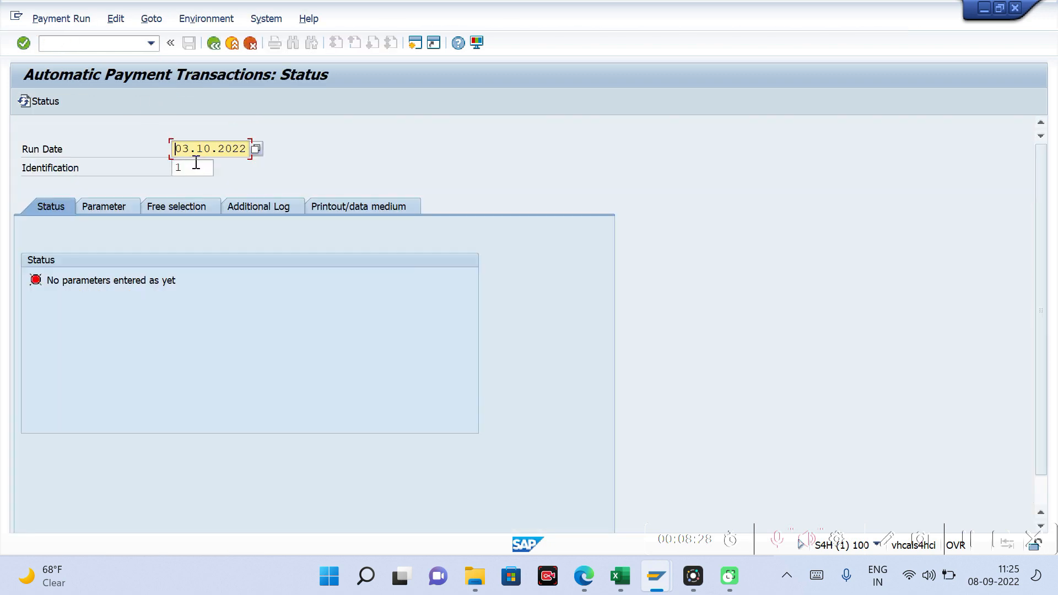
Step: Set the run date of the payment run with identification 1 to 08.09.2022
{"action": "left_click", "coordinate": [250, 150]}
{"action": "key", "text": "BackSpace"}
{"action": "key", "text": "BackSpace"}
{"action": "key", "text": "BackSpace"}
{"action": "key", "text": "BackSpace"}
{"action": "key", "text": "BackSpace"}
{"action": "key", "text": "BackSpace"}
{"action": "key", "text": "BackSpace"}
{"action": "key", "text": "BackSpace"}
{"action": "key", "text": "BackSpace"}
{"action": "key", "text": "BackSpace"}
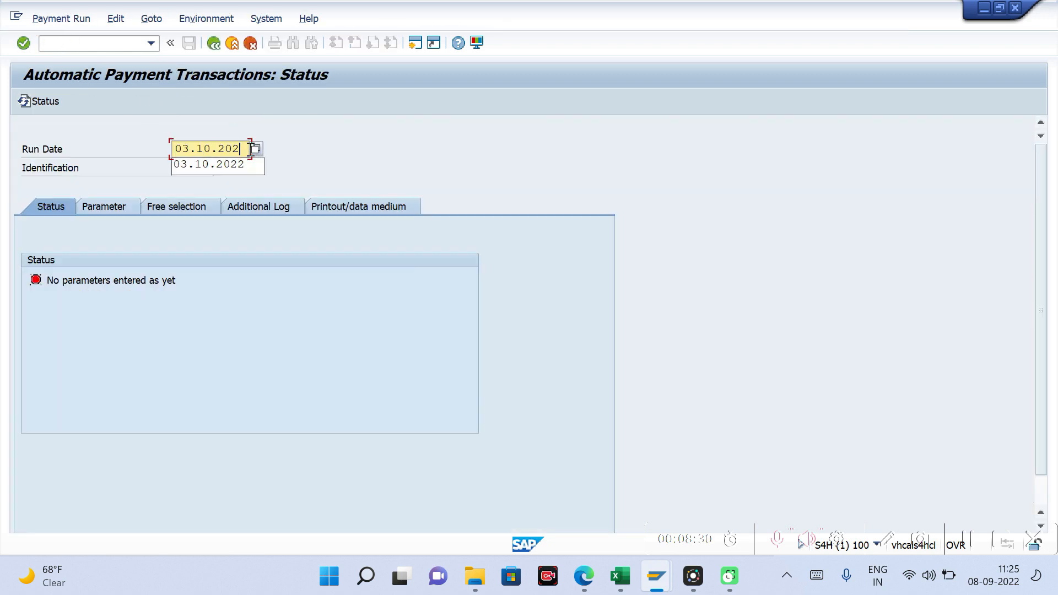
{"action": "type", "text": "08"}
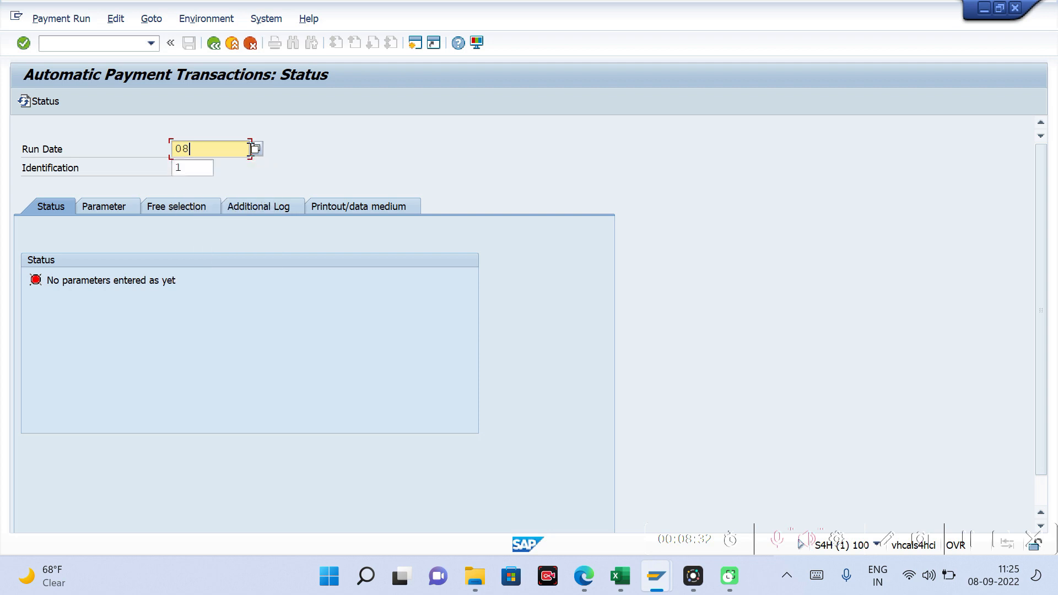
{"action": "type", "text": ".09.2022"}
{"action": "key", "text": "Return"}
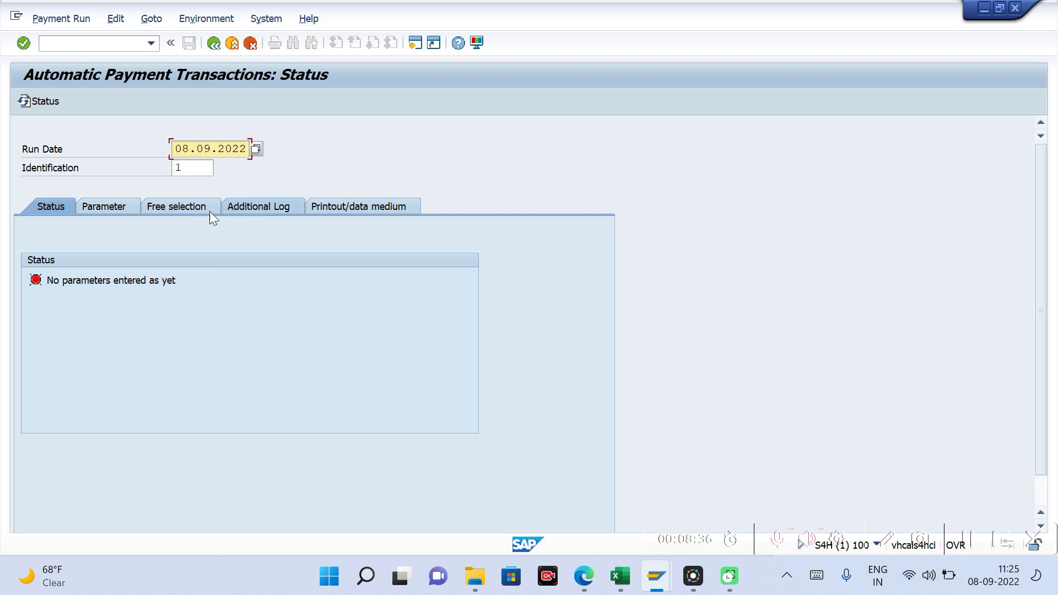
Step: In the run parameters, set company code TM10, payment method C and next posting date 12.12.2022
{"action": "left_click", "coordinate": [106, 202]}
{"action": "left_click", "coordinate": [49, 321]}
{"action": "key", "text": "Down"}
{"action": "key", "text": "Tab"}
{"action": "key", "text": "space"}
{"action": "key", "text": "Down"}
{"action": "key", "text": "Tab"}
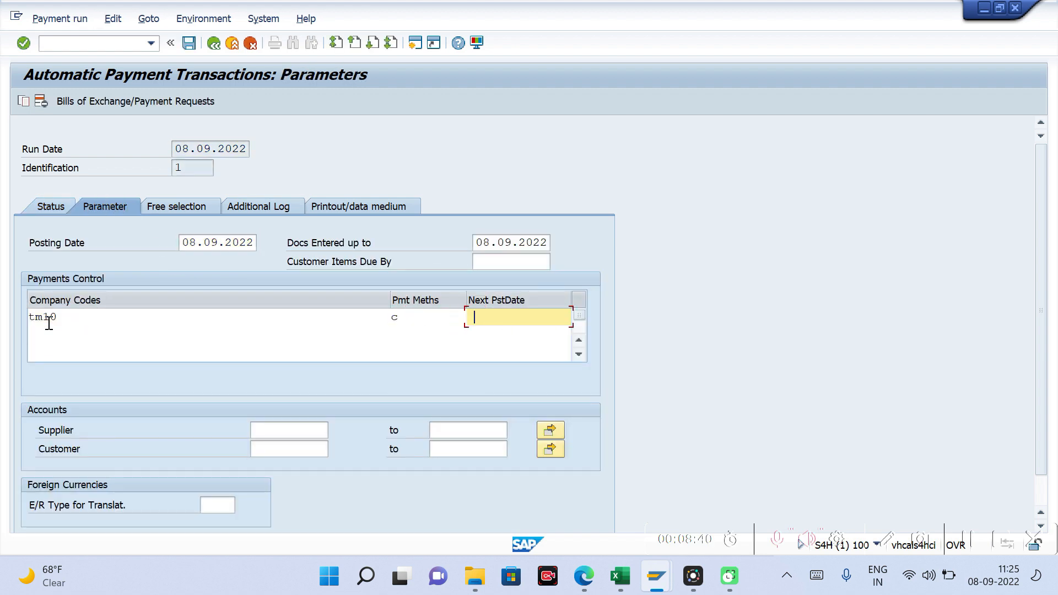
{"action": "key", "text": "space"}
{"action": "key", "text": "Down"}
{"action": "key", "text": "Tab"}
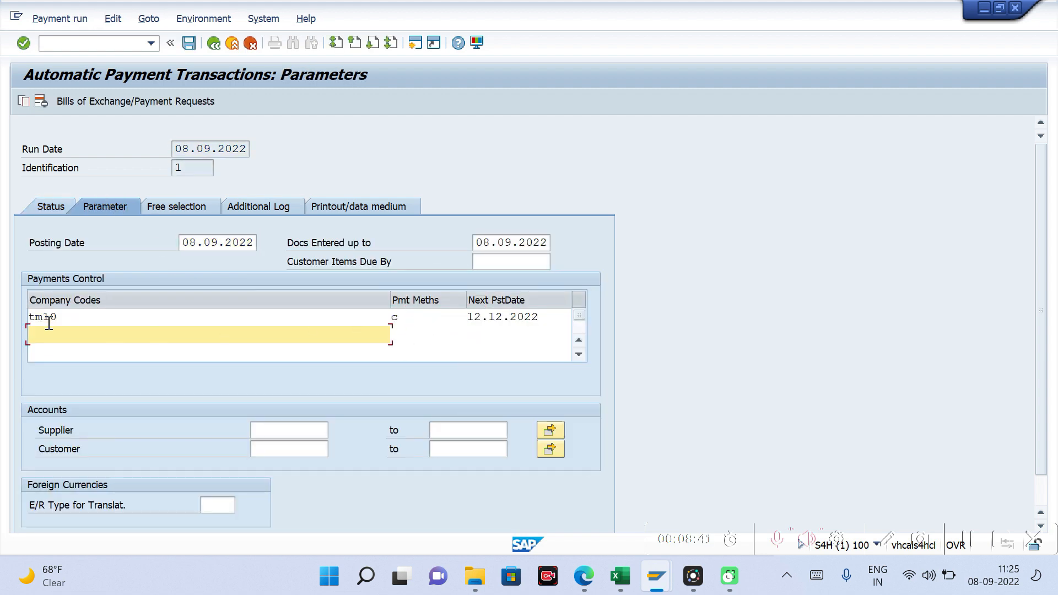
Step: Enter the supplier's account number as both start and end of the supplier range and confirm the parameters
{"action": "left_click", "coordinate": [293, 429]}
{"action": "key", "text": "Down"}
{"action": "key", "text": "Tab"}
{"action": "key", "text": "Down"}
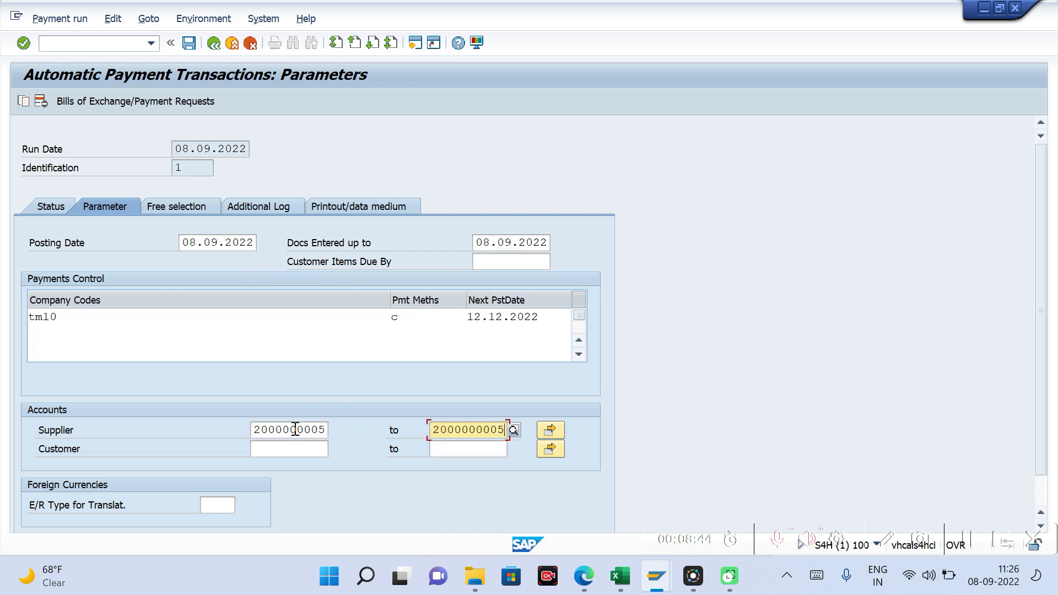
{"action": "key", "text": "Return"}
Step: Enable additional logging for Due Date Check, Payment Method Selection in All Cases and Line Items of the Payment Documents
{"action": "left_click", "coordinate": [270, 211]}
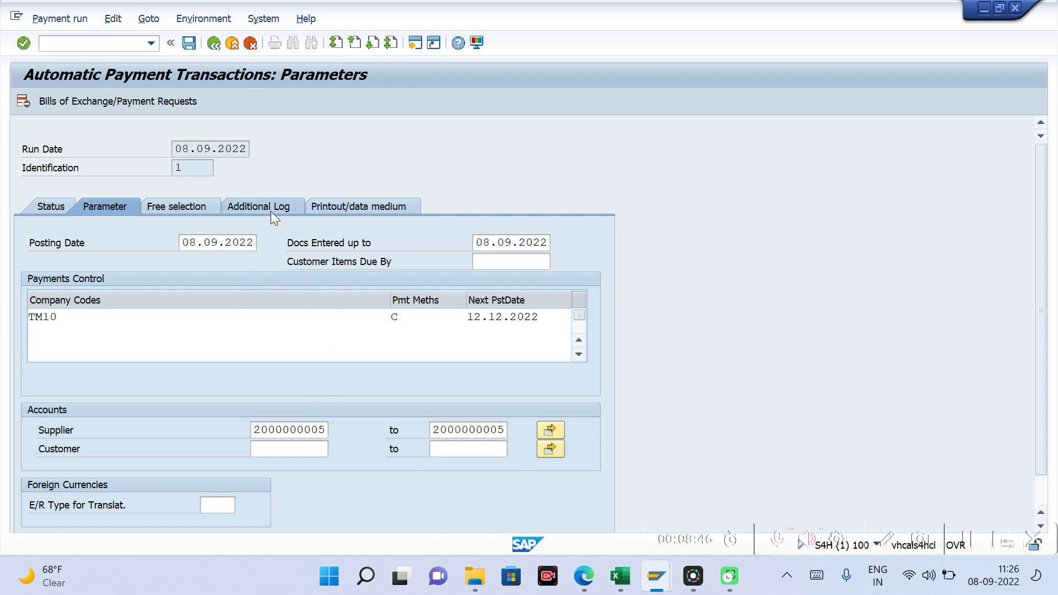
{"action": "left_click", "coordinate": [30, 280]}
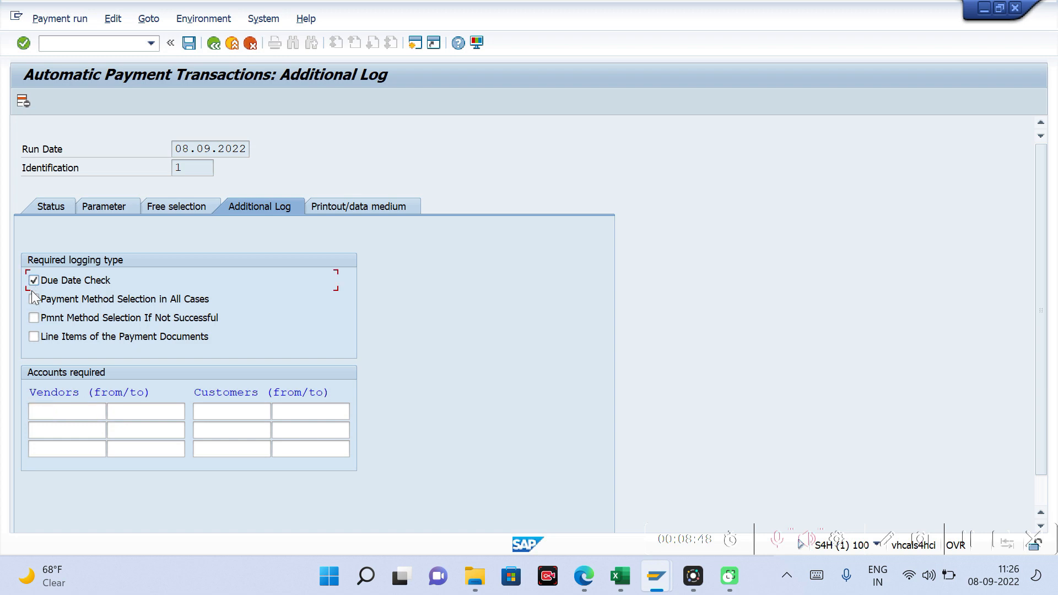
{"action": "left_click", "coordinate": [33, 299]}
{"action": "left_click", "coordinate": [34, 337]}
Step: Enter the supplier's account number as the first required vendor for the additional log and confirm it
{"action": "left_click", "coordinate": [60, 413]}
{"action": "key", "text": "Down"}
{"action": "key", "text": "Return"}
{"action": "key", "text": "Return"}
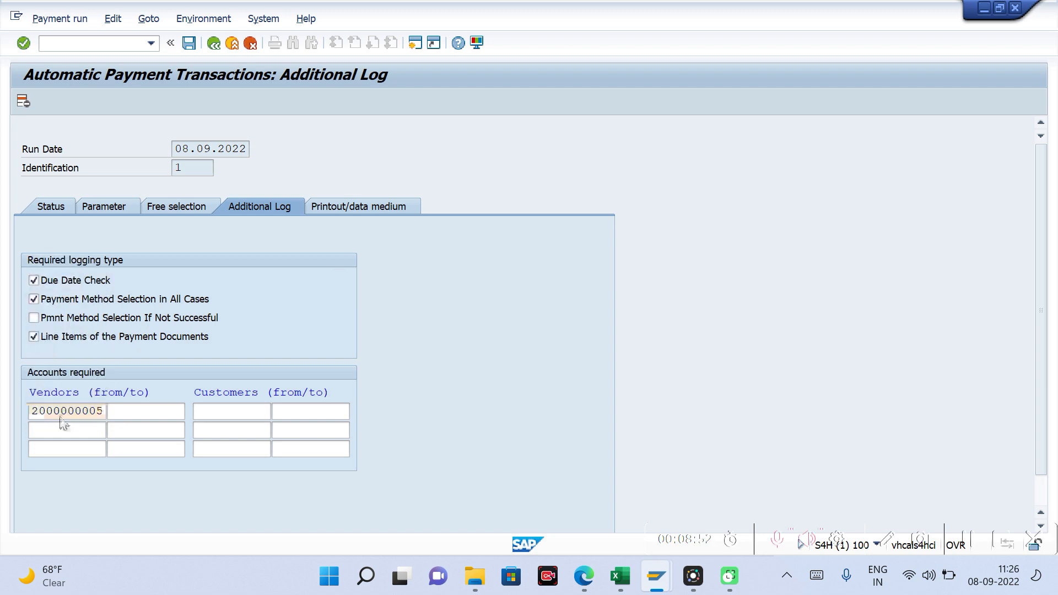
Step: Save the payment run parameters, schedule the payment proposal to start immediately and refresh its status
{"action": "left_click", "coordinate": [62, 208]}
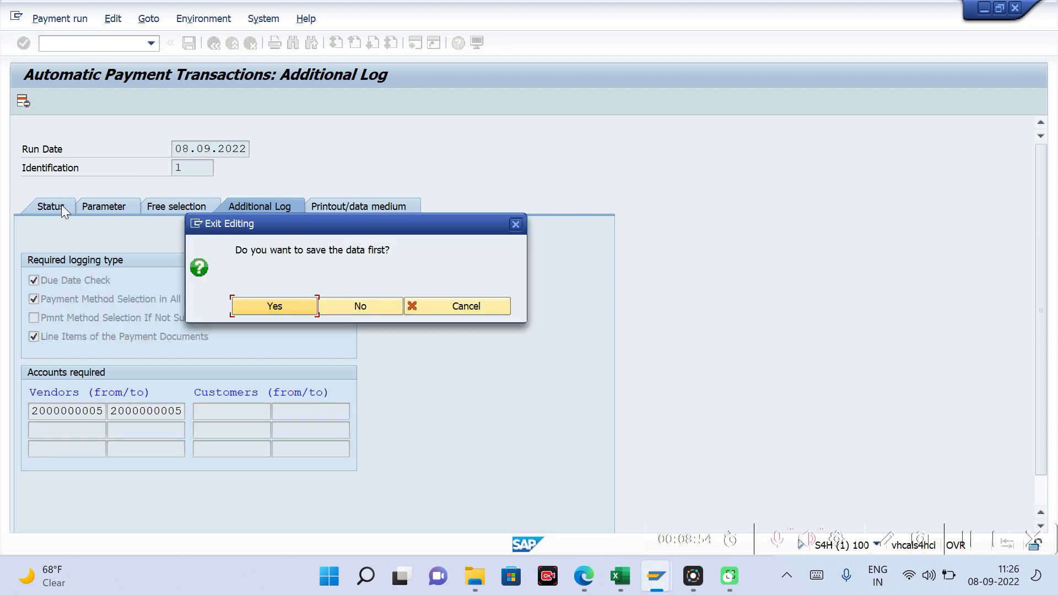
{"action": "left_click", "coordinate": [262, 300]}
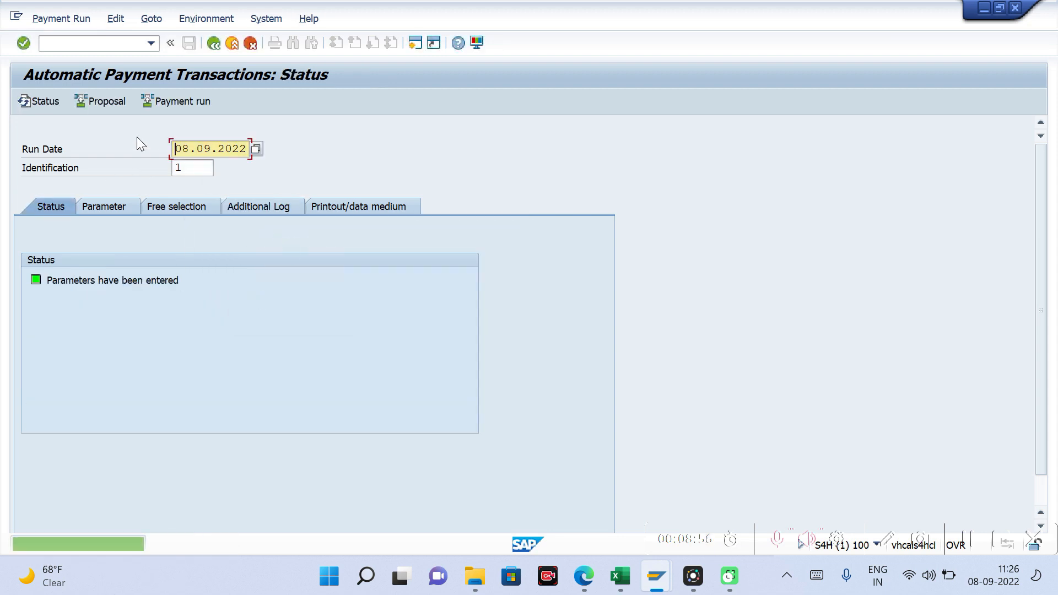
{"action": "left_click", "coordinate": [99, 98]}
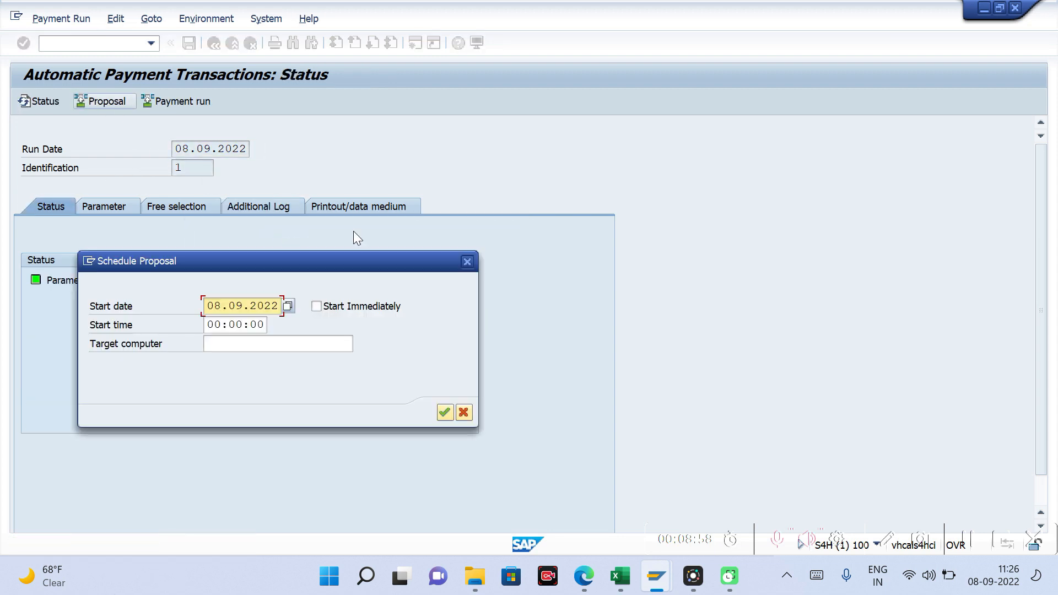
{"action": "left_click", "coordinate": [317, 307]}
{"action": "key", "text": "Return"}
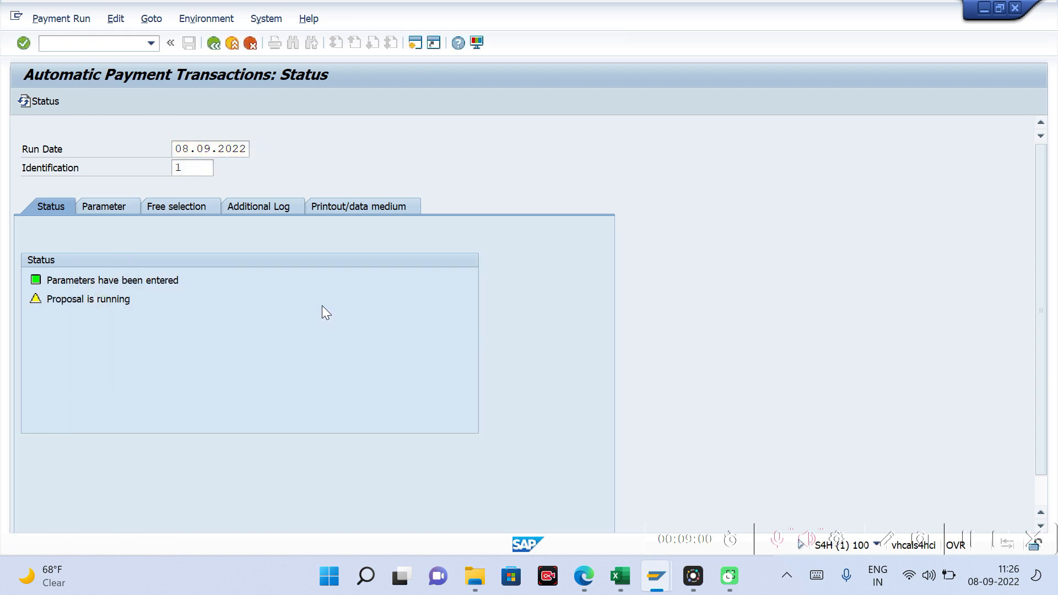
{"action": "key", "text": "Return"}
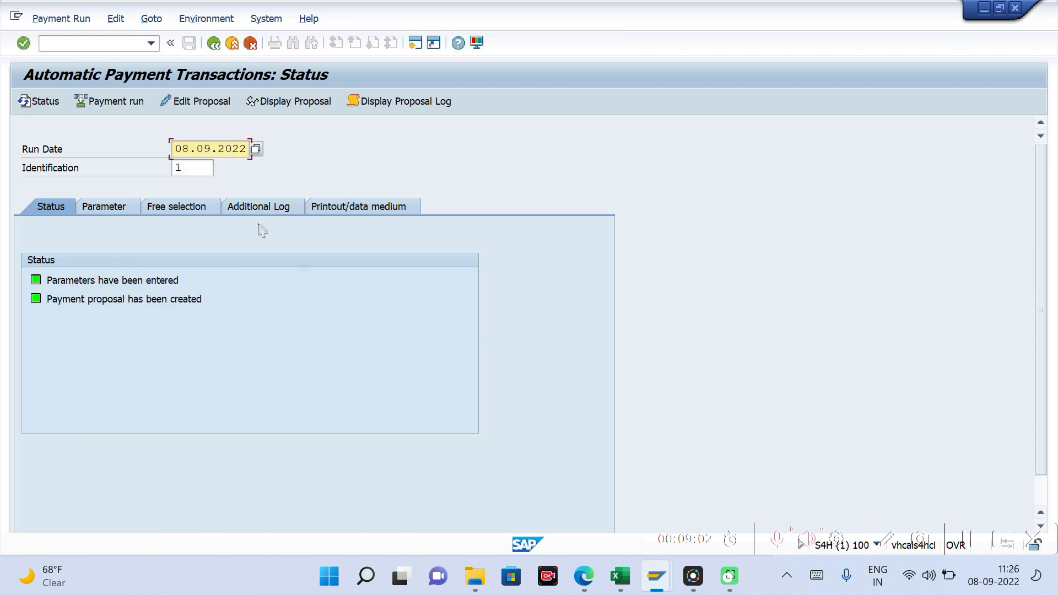
Step: Highlight the payment run date and compare it with the value date calculation in the Excel notes
{"action": "left_click_drag", "start_coordinate": [178, 151], "coordinate": [246, 150]}
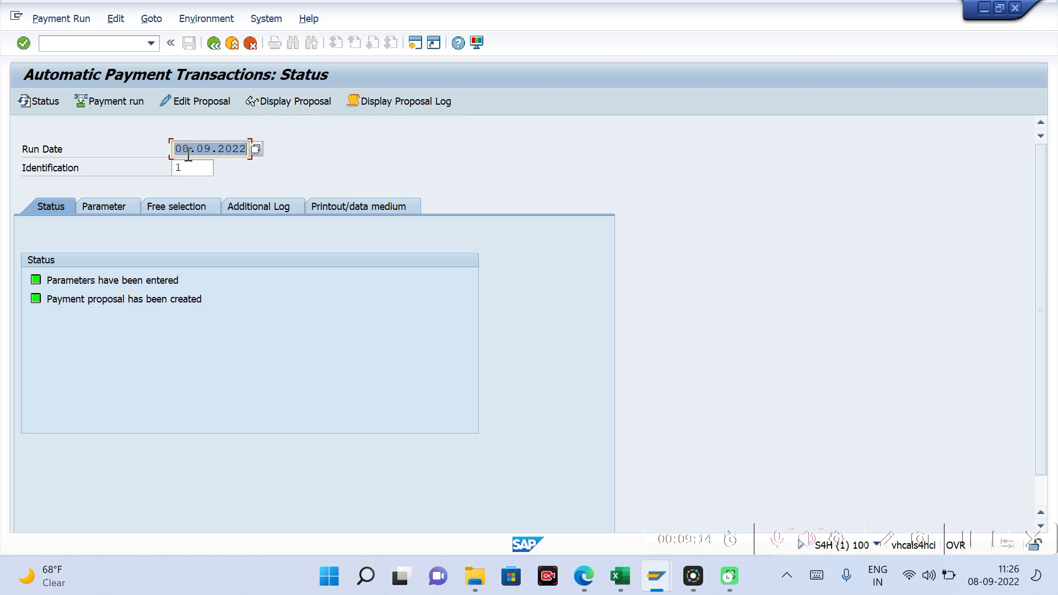
{"action": "left_click_drag", "start_coordinate": [183, 150], "coordinate": [246, 150]}
{"action": "key", "text": "alt+Tab"}
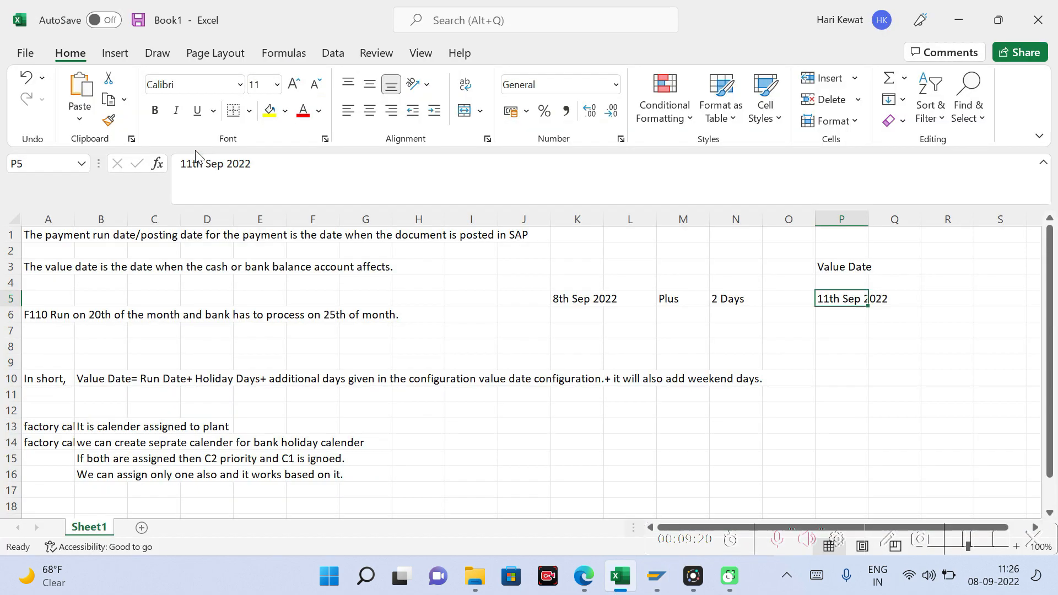
{"action": "key", "text": "alt+Tab"}
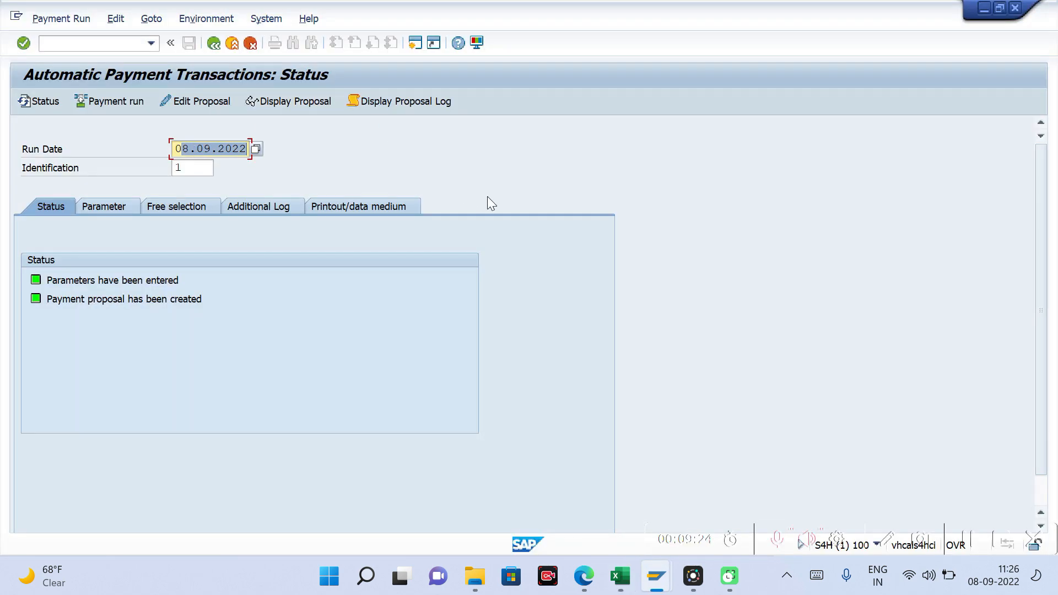
Step: Open the payment program configuration with transaction FBZP in another session and go to bank determination
{"action": "left_click", "coordinate": [487, 197]}
{"action": "key", "text": "F3"}
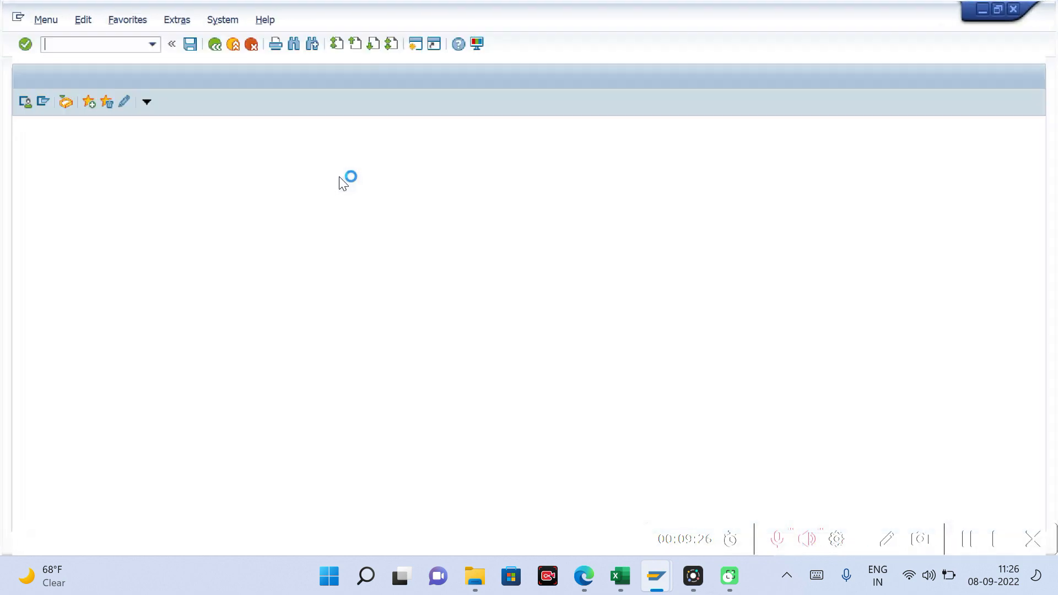
{"action": "type", "text": "fbzp"}
{"action": "key", "text": "Return"}
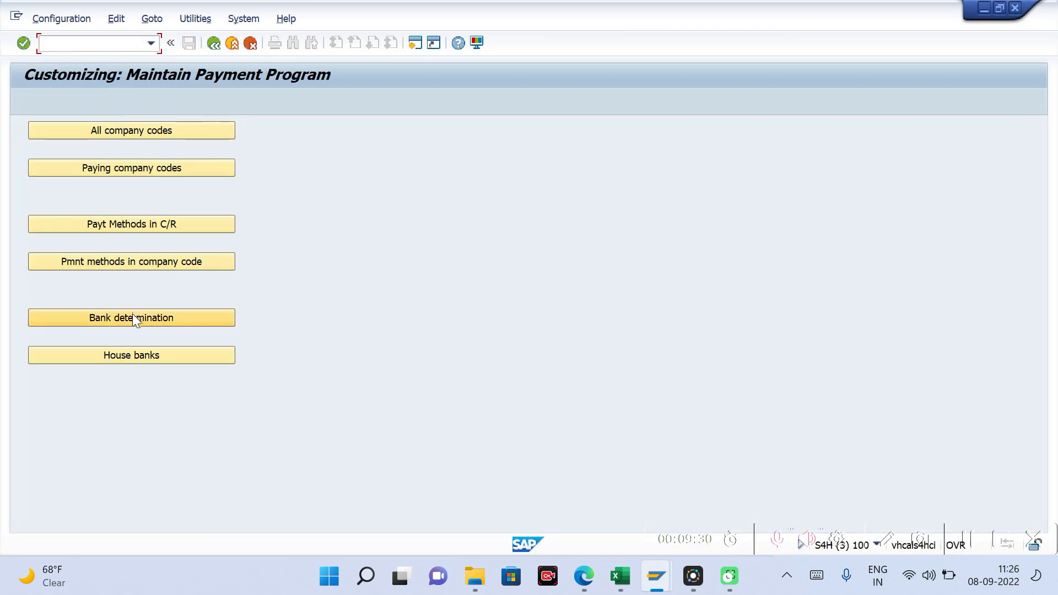
{"action": "left_click", "coordinate": [133, 315]}
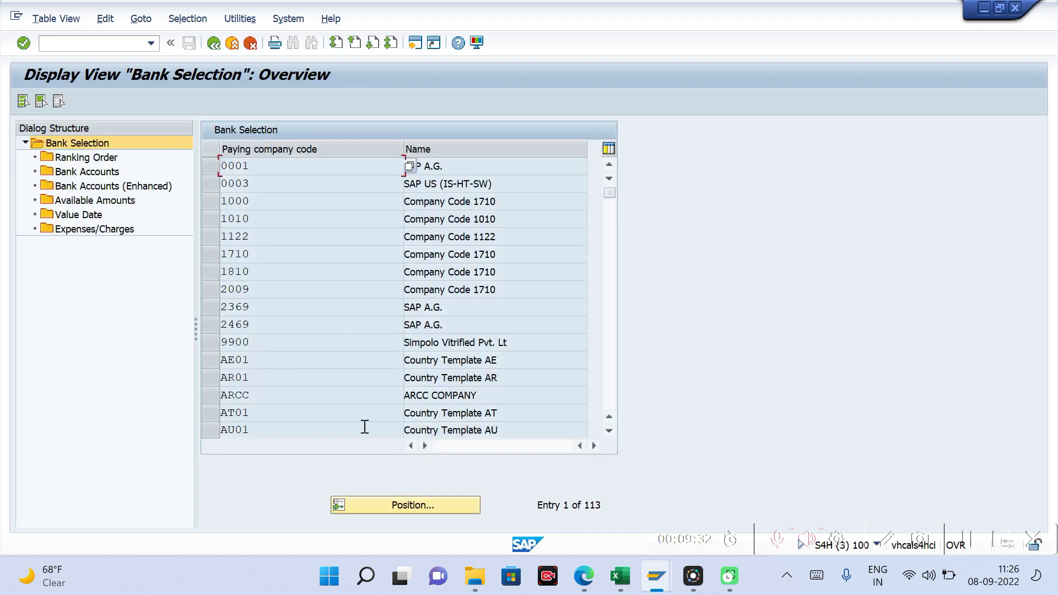
Step: Locate paying company code TM10 in the bank selection and display its Value Date settings
{"action": "left_click", "coordinate": [377, 502]}
{"action": "type", "text": "tm10"}
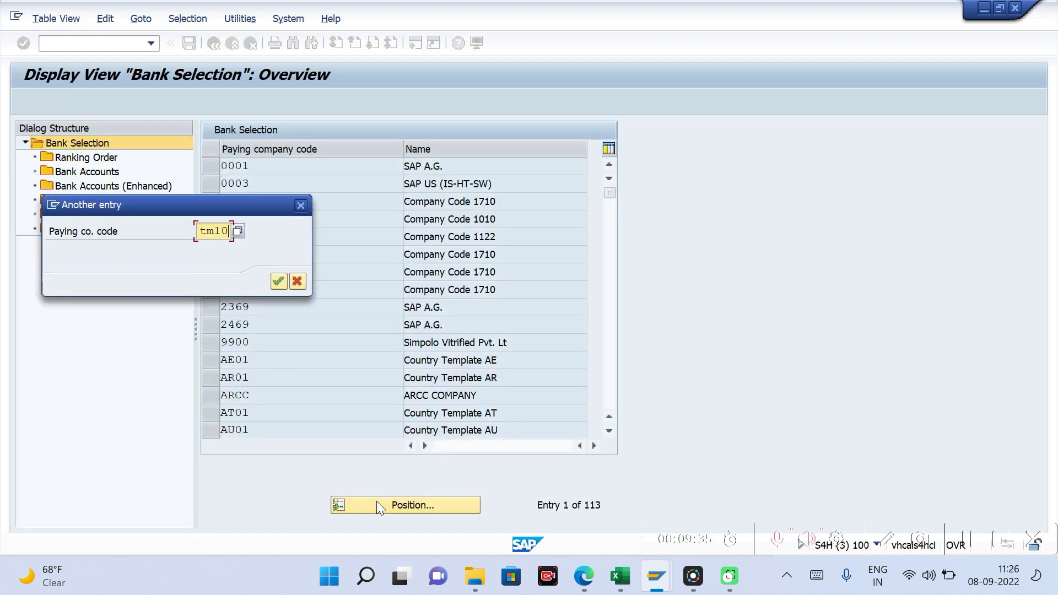
{"action": "key", "text": "Return"}
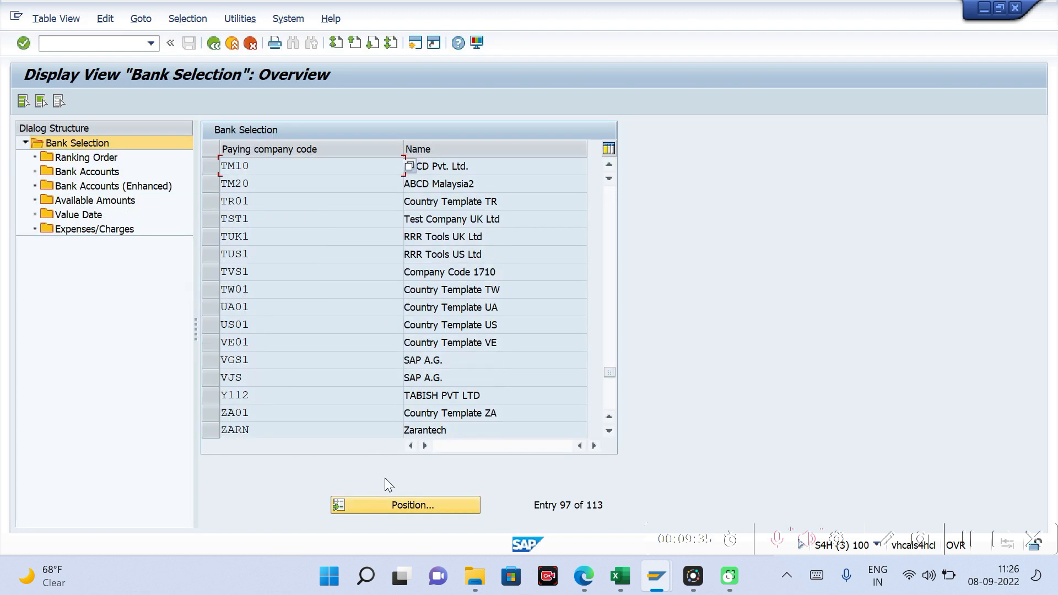
{"action": "left_click", "coordinate": [212, 163]}
{"action": "left_click", "coordinate": [95, 217]}
{"action": "double_click", "coordinate": [95, 217]}
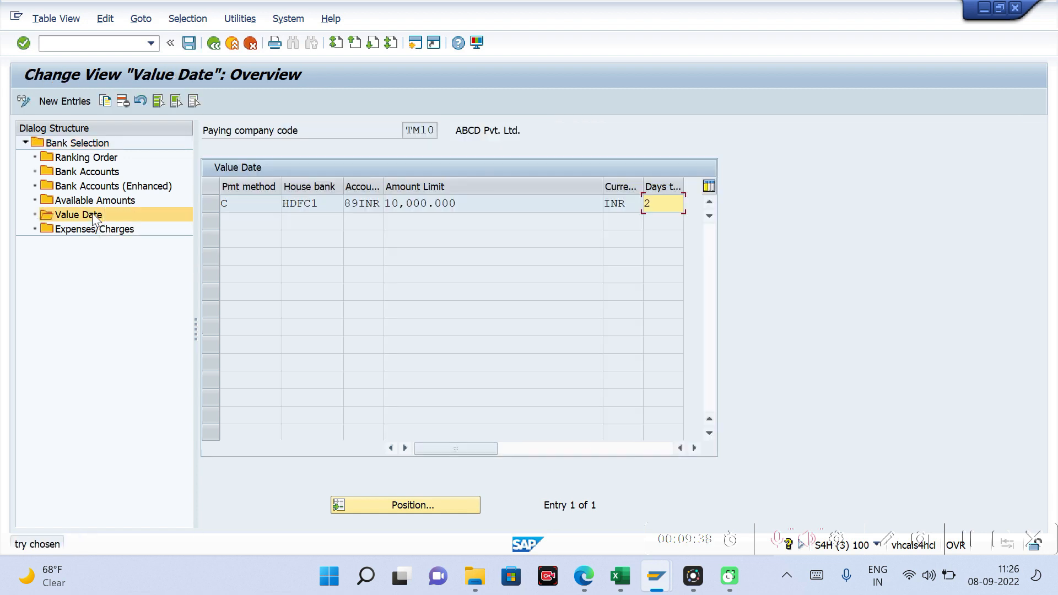
Step: Switch back to the payment run and display the payment proposal as far as its value date column
{"action": "key", "text": "alt+Tab"}
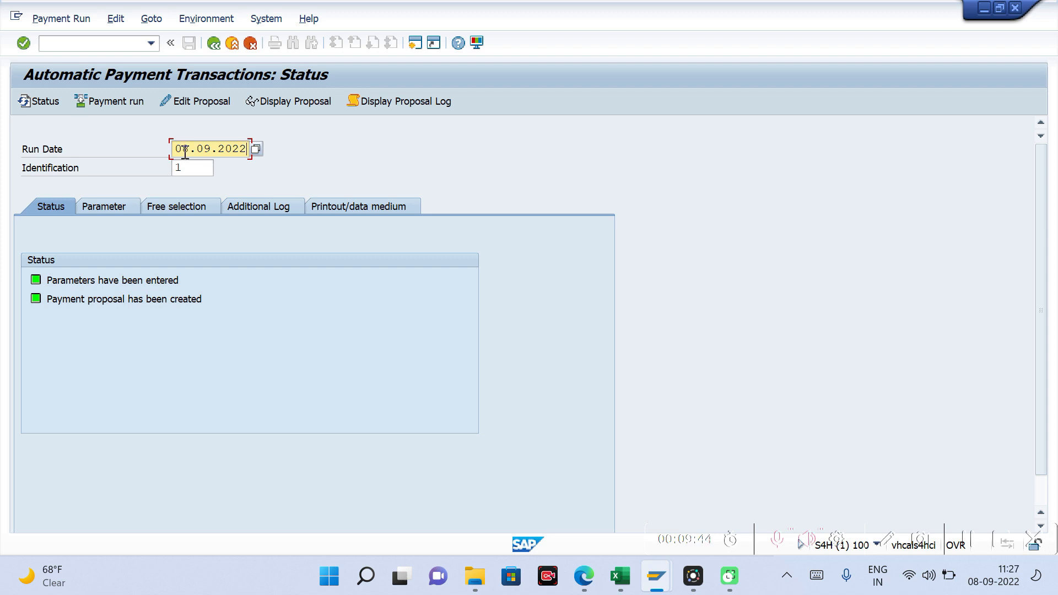
{"action": "left_click", "coordinate": [297, 100]}
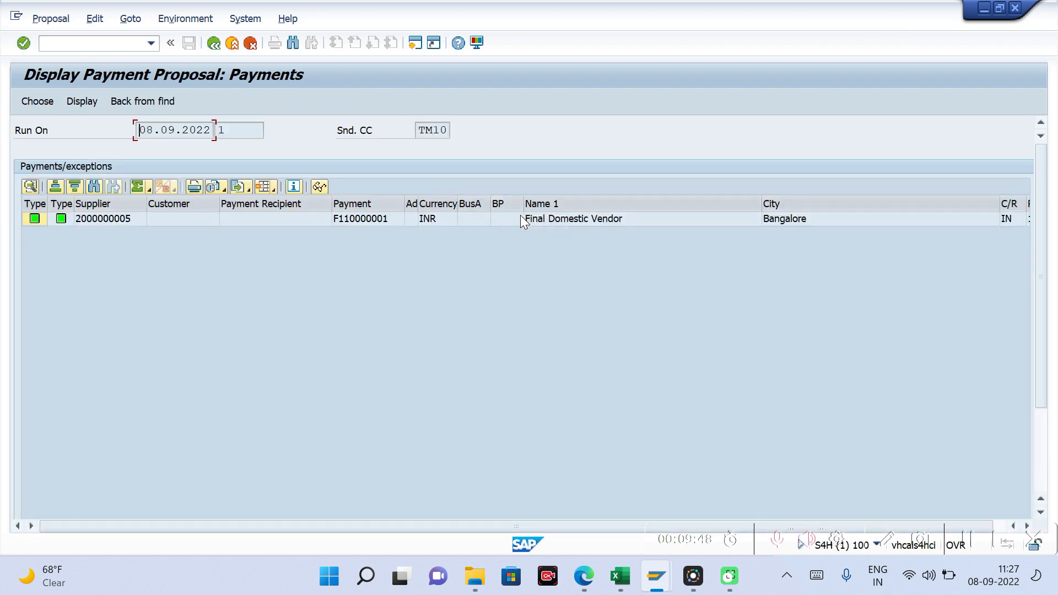
{"action": "left_click", "coordinate": [522, 217]}
{"action": "key", "text": "Right"}
{"action": "key", "text": "Right"}
{"action": "key", "text": "Right"}
{"action": "key", "text": "Right"}
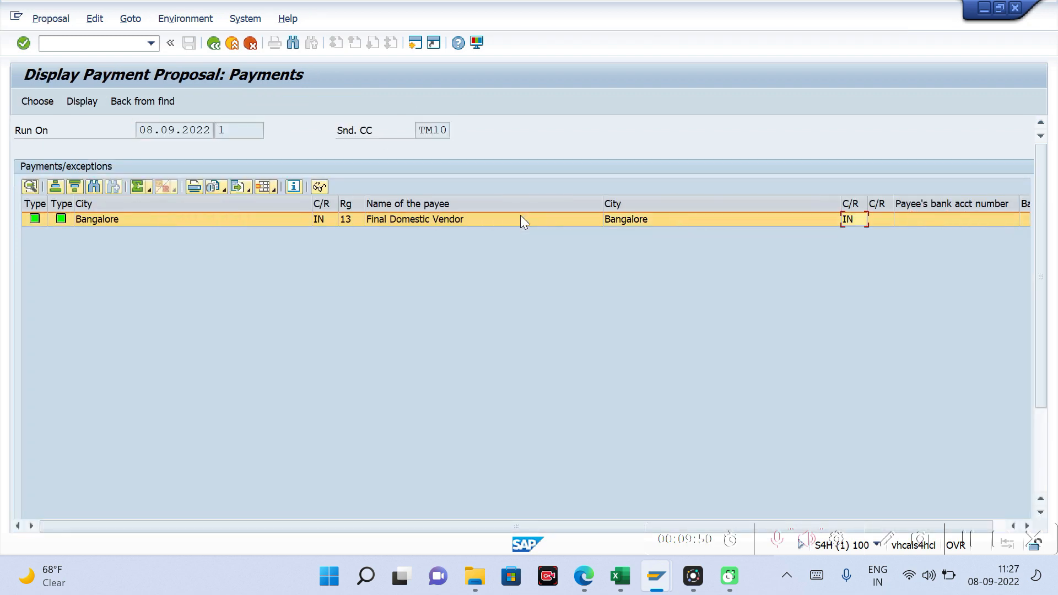
{"action": "key", "text": "Right"}
{"action": "key", "text": "Right"}
{"action": "key", "text": "Right"}
{"action": "key", "text": "Right"}
{"action": "key", "text": "Right"}
{"action": "key", "text": "Right"}
{"action": "key", "text": "Right"}
{"action": "key", "text": "Right"}
{"action": "key", "text": "Right"}
{"action": "key", "text": "Right"}
{"action": "key", "text": "Right"}
{"action": "key", "text": "Right"}
{"action": "key", "text": "Right"}
{"action": "key", "text": "Right"}
{"action": "key", "text": "Right"}
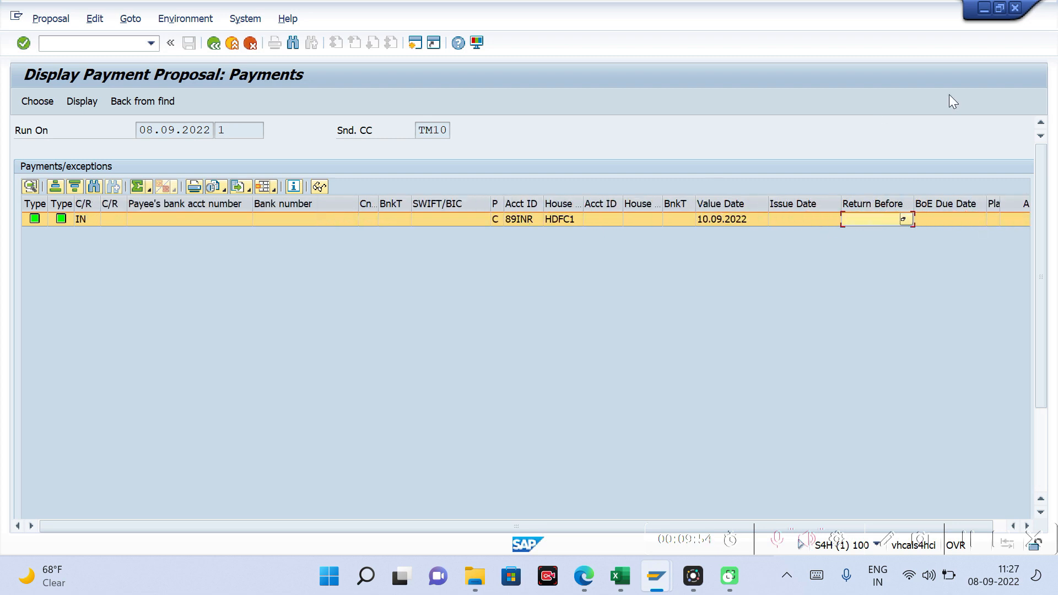
Step: Compare the proposal's value date with the run date and return to the payment run status
{"action": "left_click", "coordinate": [722, 216]}
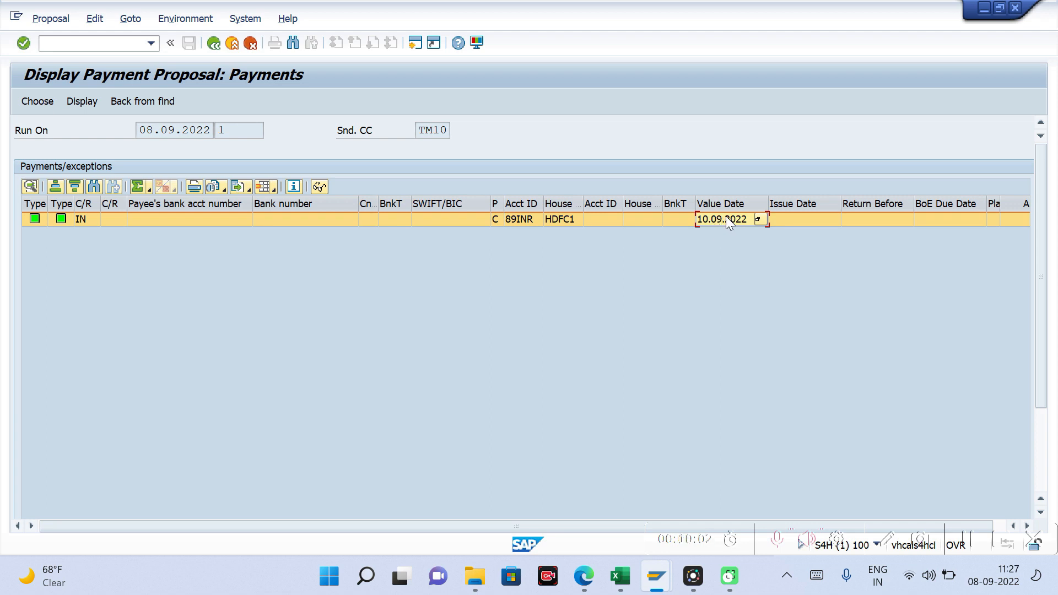
{"action": "left_click", "coordinate": [724, 207]}
{"action": "left_click", "coordinate": [721, 220]}
{"action": "left_click", "coordinate": [722, 220]}
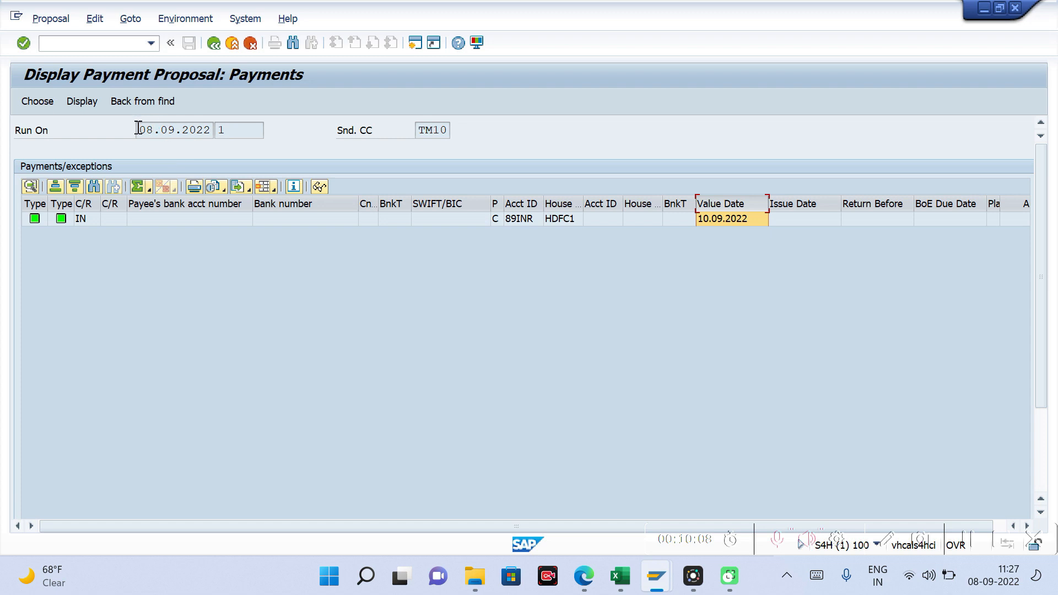
{"action": "left_click_drag", "start_coordinate": [139, 130], "coordinate": [212, 133]}
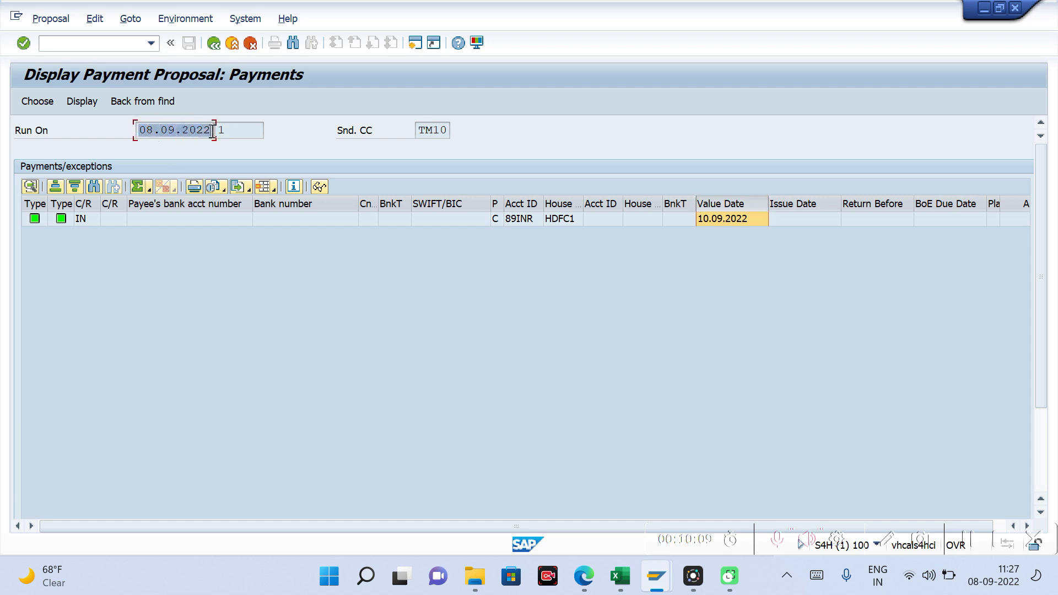
{"action": "left_click", "coordinate": [707, 305]}
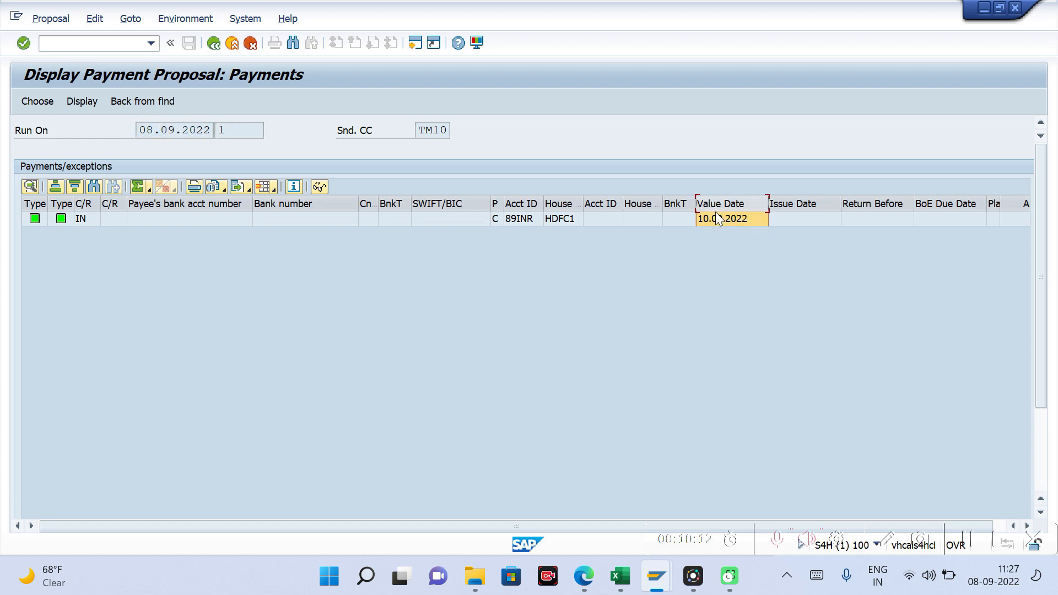
{"action": "left_click", "coordinate": [219, 46]}
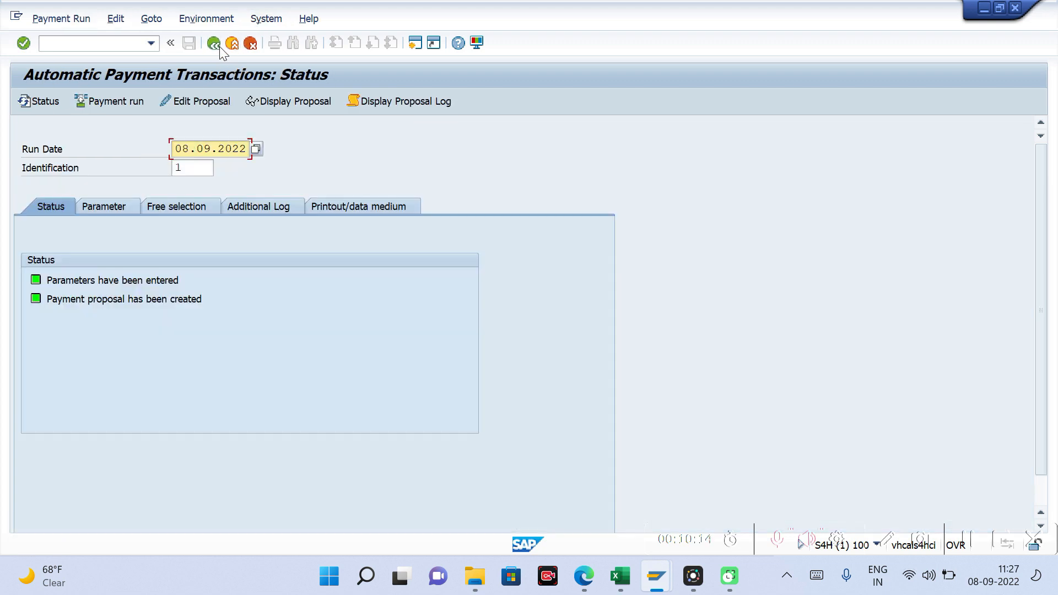
Step: Switch to the Value Date configuration, start the calendar transaction in a new session and return to the configuration
{"action": "mouse_move", "coordinate": [656, 574]}
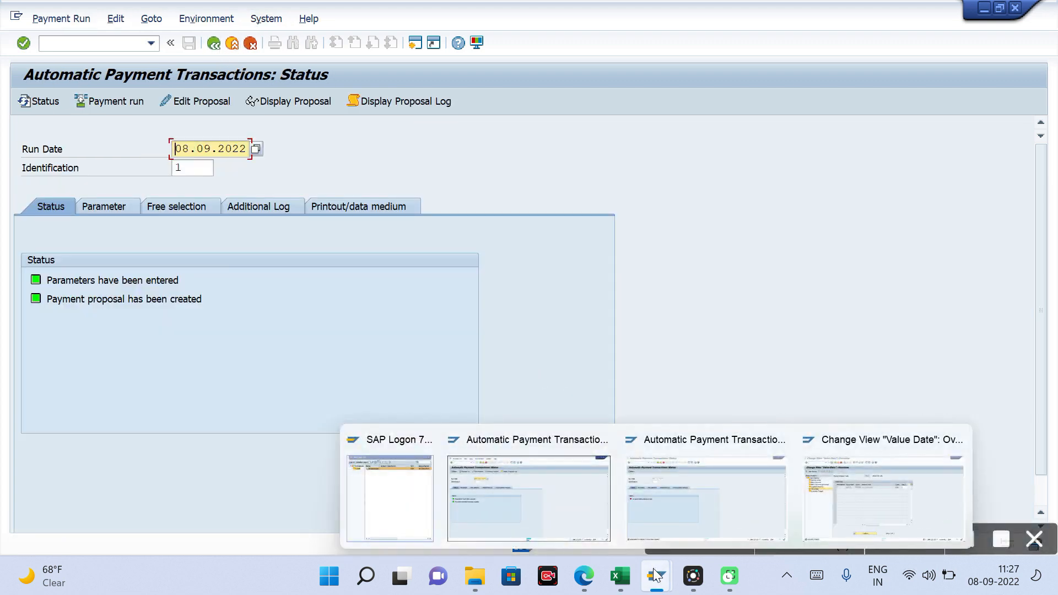
{"action": "left_click", "coordinate": [827, 506]}
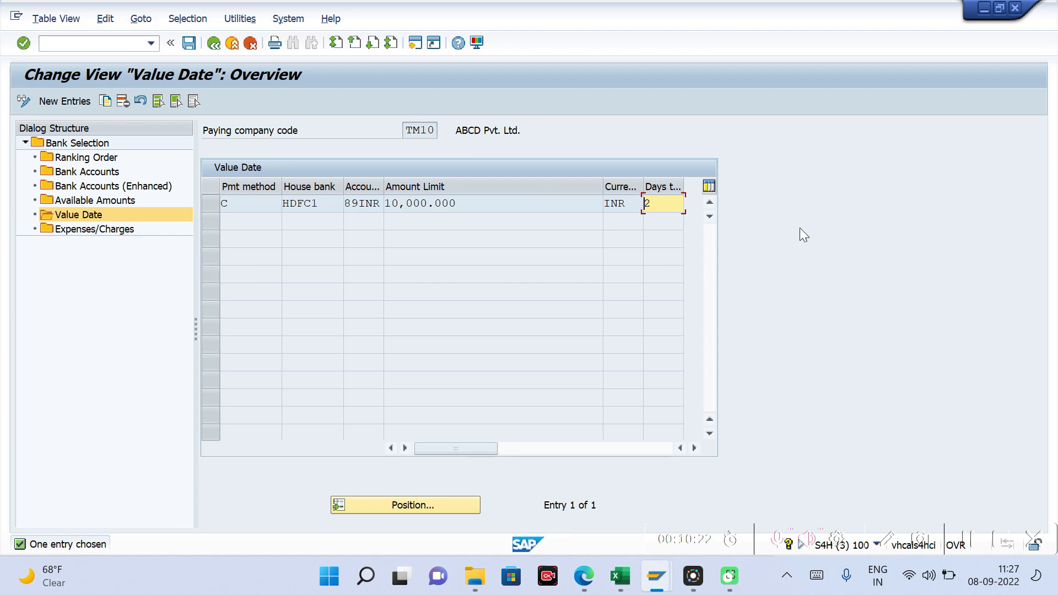
{"action": "key", "text": "ctrl+n"}
{"action": "type", "text": "sca"}
{"action": "key", "text": "Return"}
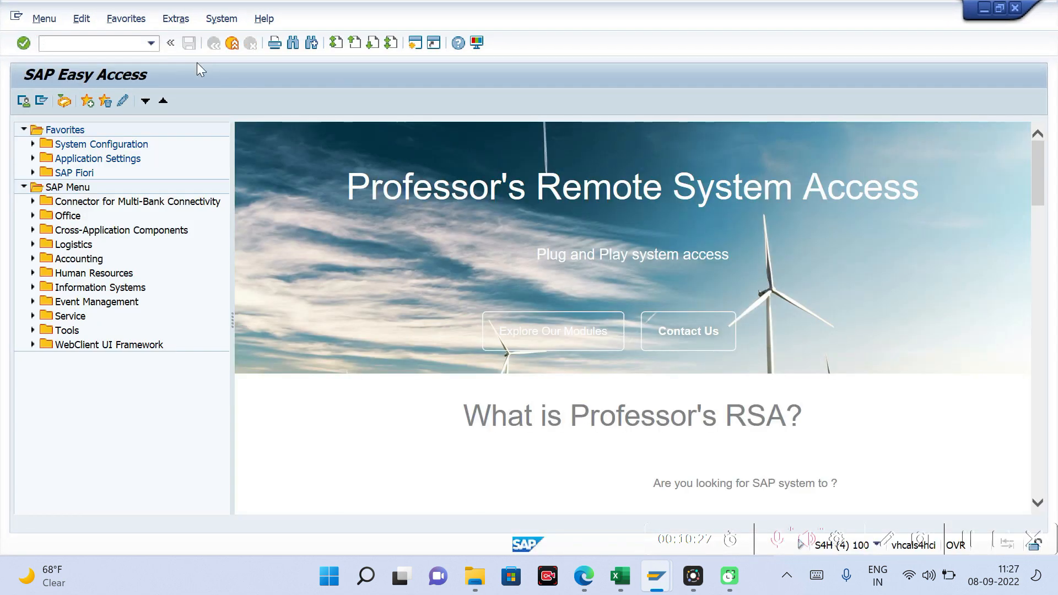
{"action": "key", "text": "alt+Tab"}
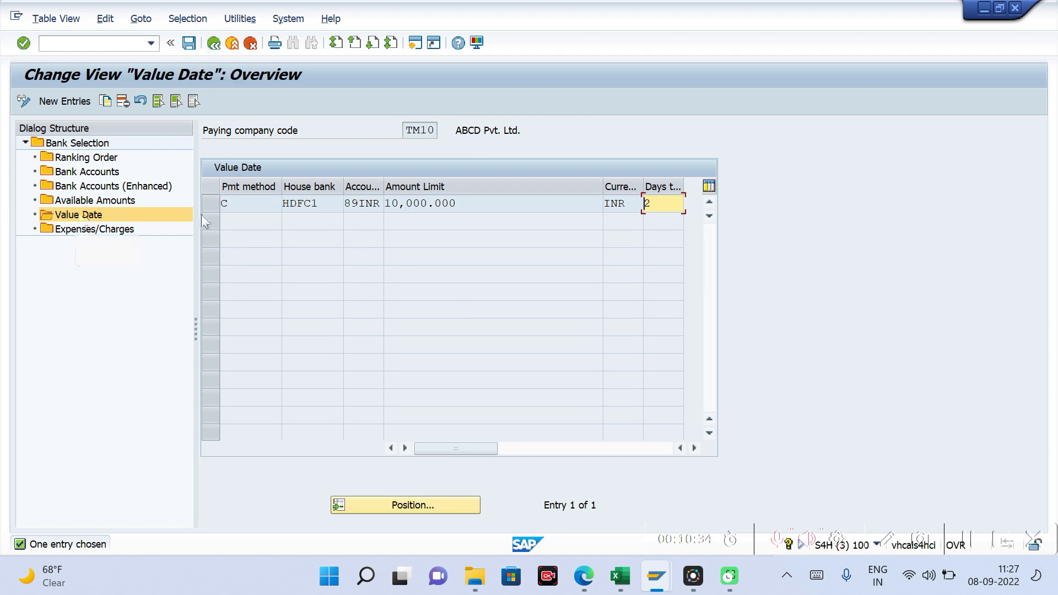
Step: Leave bank determination, open the value date rules with bank calendar for company code TM10 and start a new entry
{"action": "left_click", "coordinate": [548, 209]}
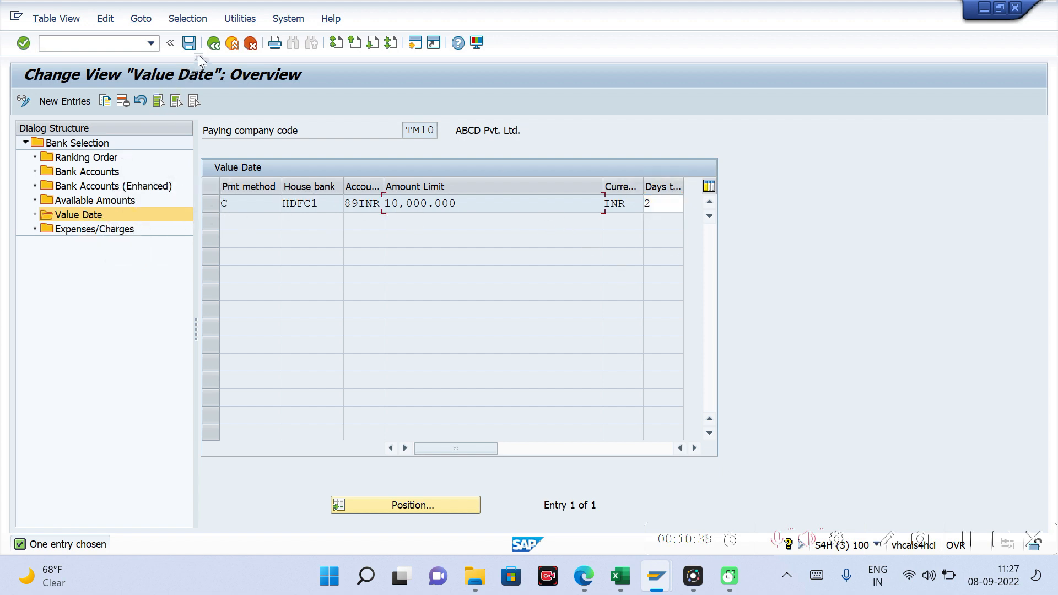
{"action": "left_click", "coordinate": [214, 46]}
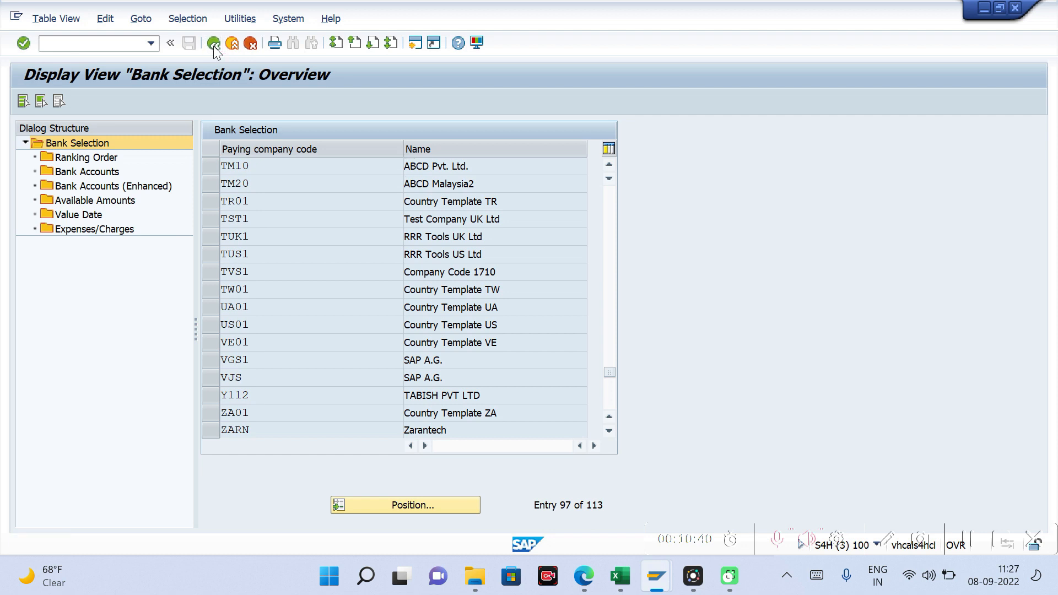
{"action": "left_click", "coordinate": [213, 45]}
{"action": "left_click", "coordinate": [115, 19]}
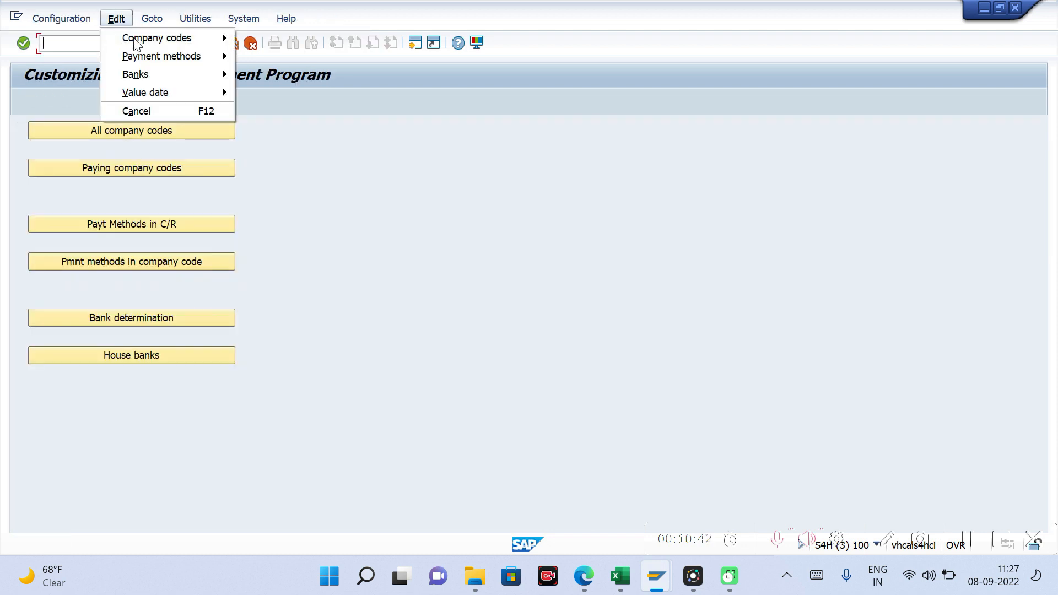
{"action": "mouse_move", "coordinate": [146, 94]}
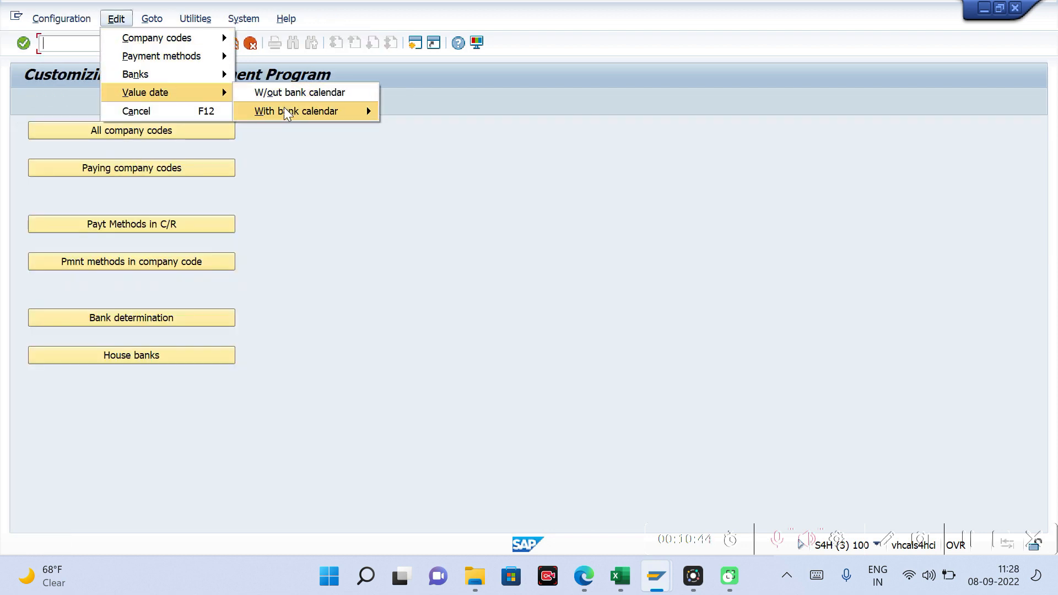
{"action": "mouse_move", "coordinate": [299, 109]}
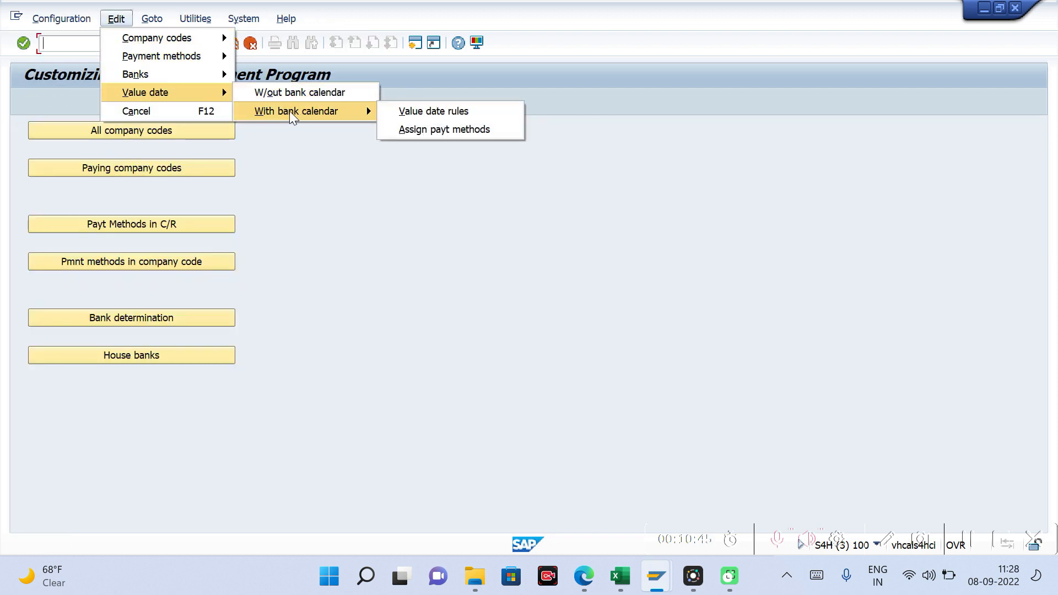
{"action": "left_click", "coordinate": [450, 113]}
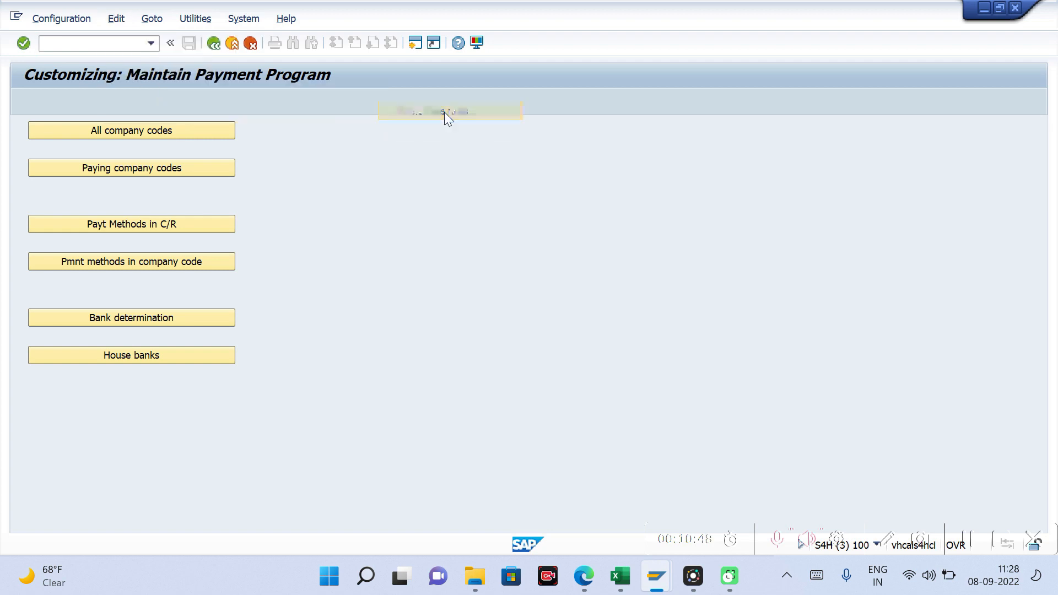
{"action": "key", "text": "Return"}
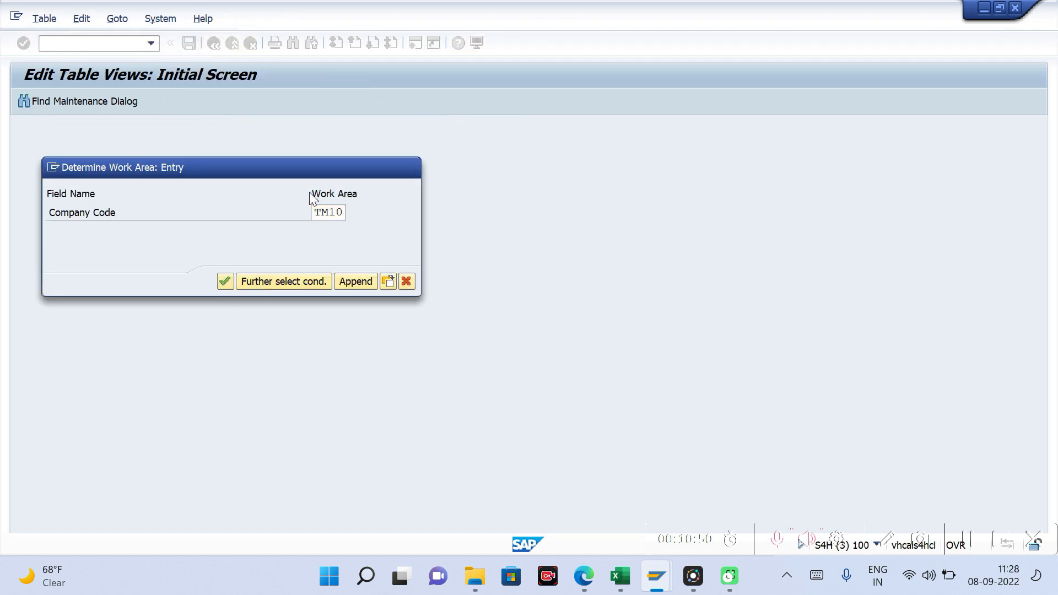
{"action": "left_click", "coordinate": [59, 100]}
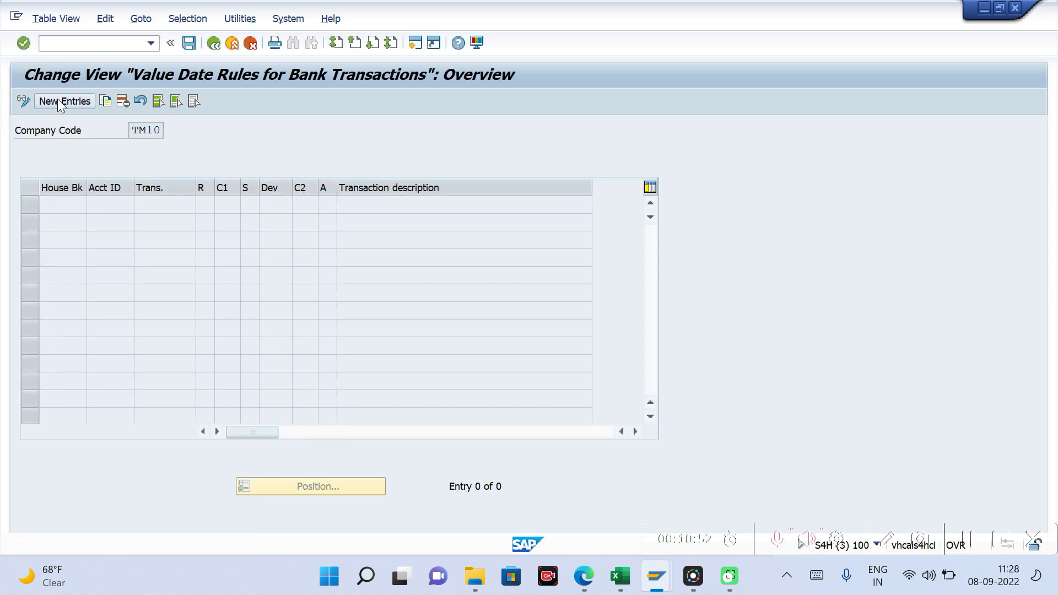
Step: Enter house bank HDFC1, account ID 89INR and transaction 1 in the first row of the new value date rules
{"action": "left_click", "coordinate": [74, 205]}
{"action": "key", "text": "Tab"}
{"action": "left_click", "coordinate": [75, 205]}
{"action": "key", "text": "Down"}
{"action": "key", "text": "Tab"}
{"action": "key", "text": "space"}
{"action": "key", "text": "Down"}
{"action": "key", "text": "Tab"}
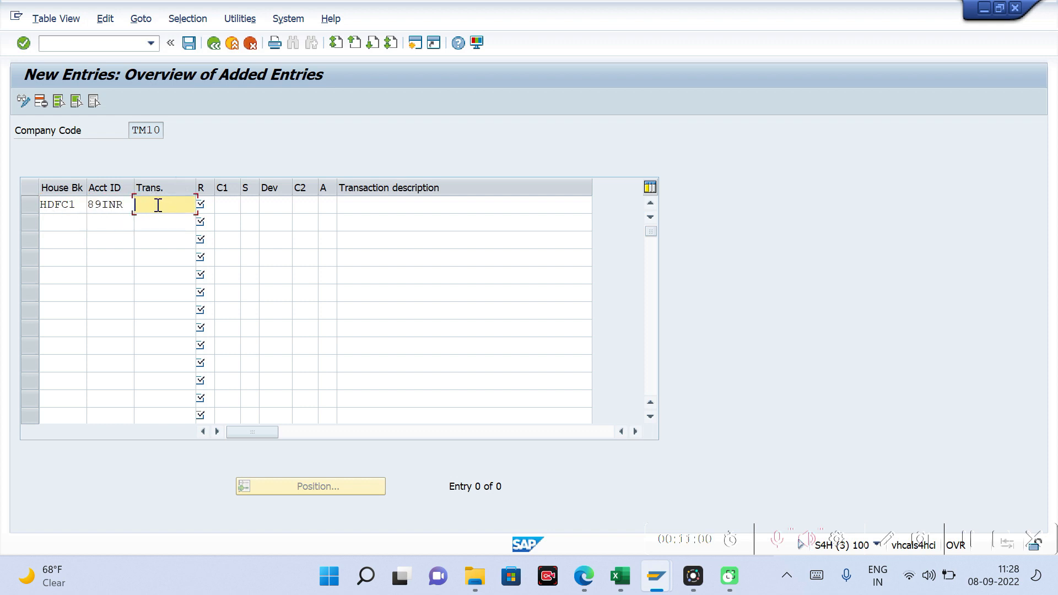
{"action": "key", "text": "Tab"}
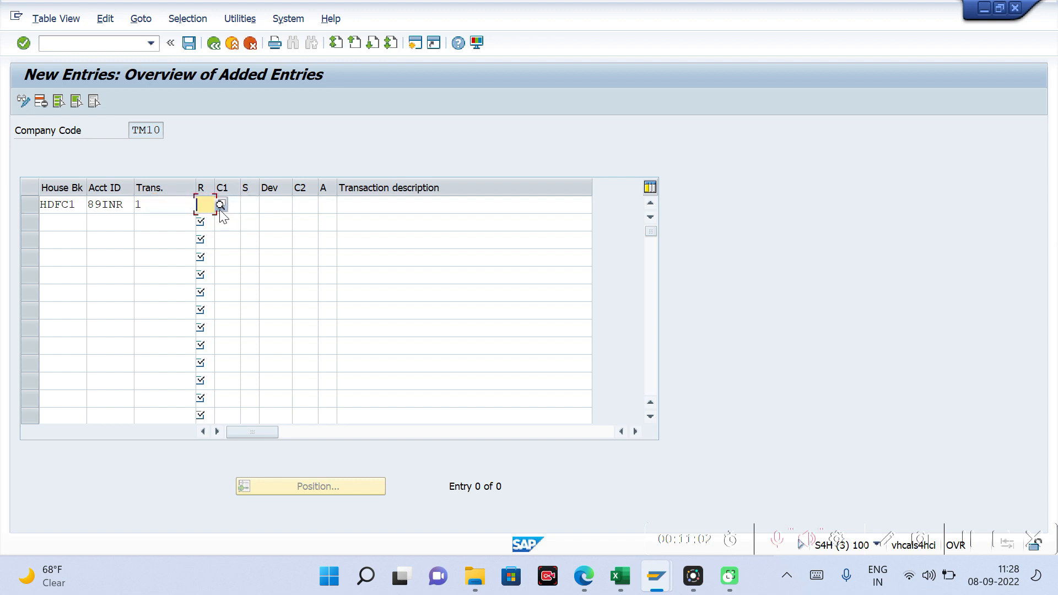
Step: Set the rule's reference date to Posting date (2) and its first calendar to 01
{"action": "key", "text": "F4"}
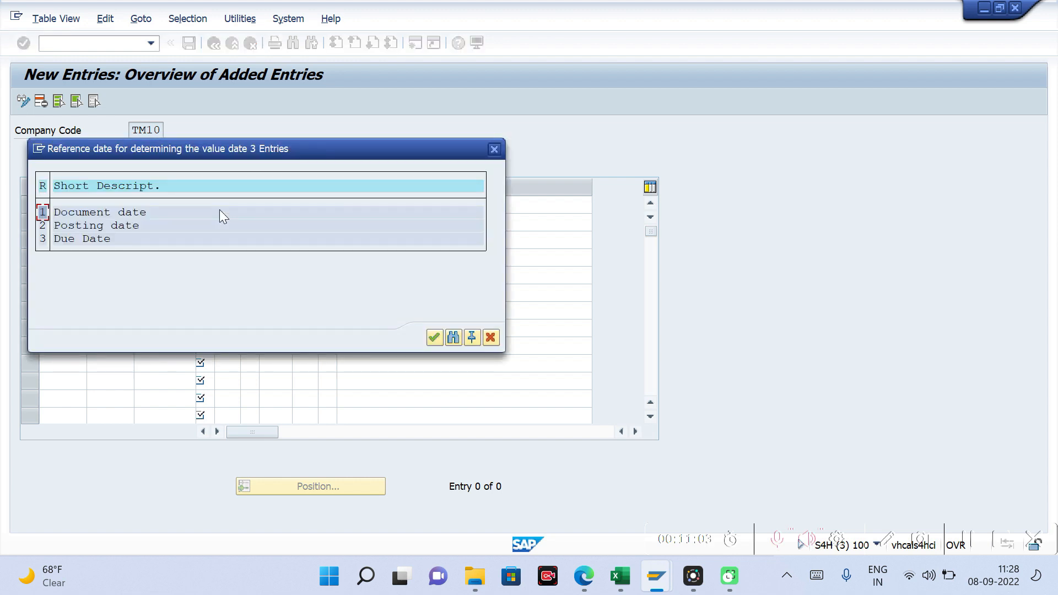
{"action": "double_click", "coordinate": [64, 226]}
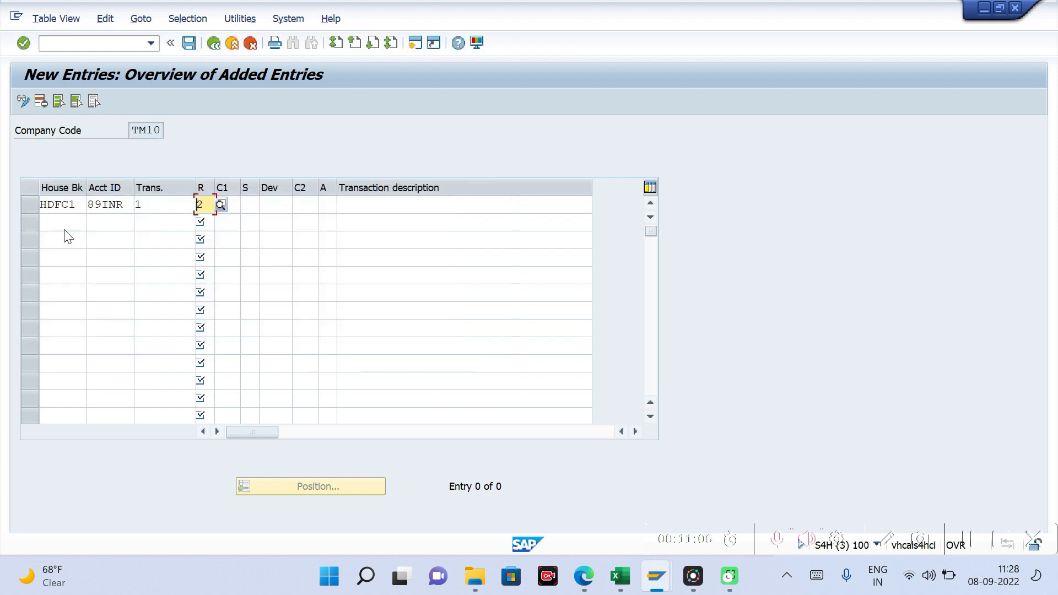
{"action": "key", "text": "Tab"}
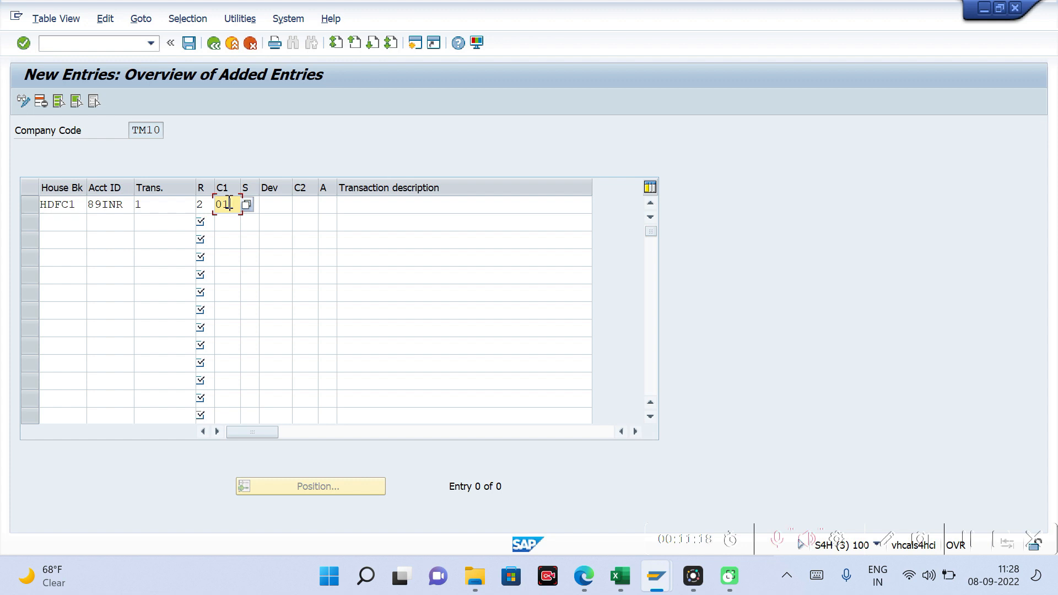
{"action": "key", "text": "Tab"}
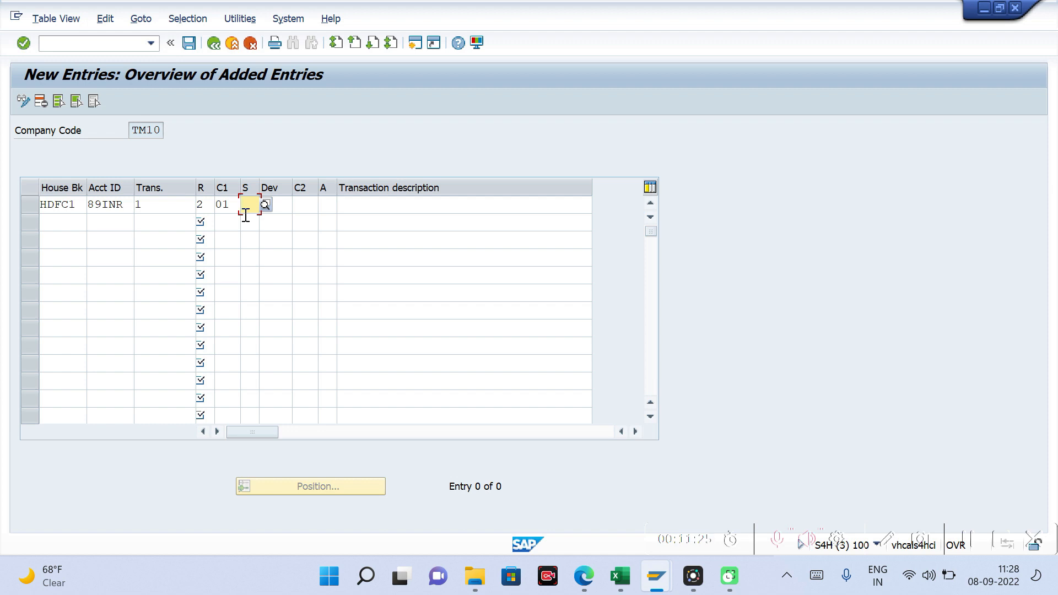
Step: Give the rule a + sign, a deviation of 2 days and IN as the second calendar
{"action": "type", "text": "+"}
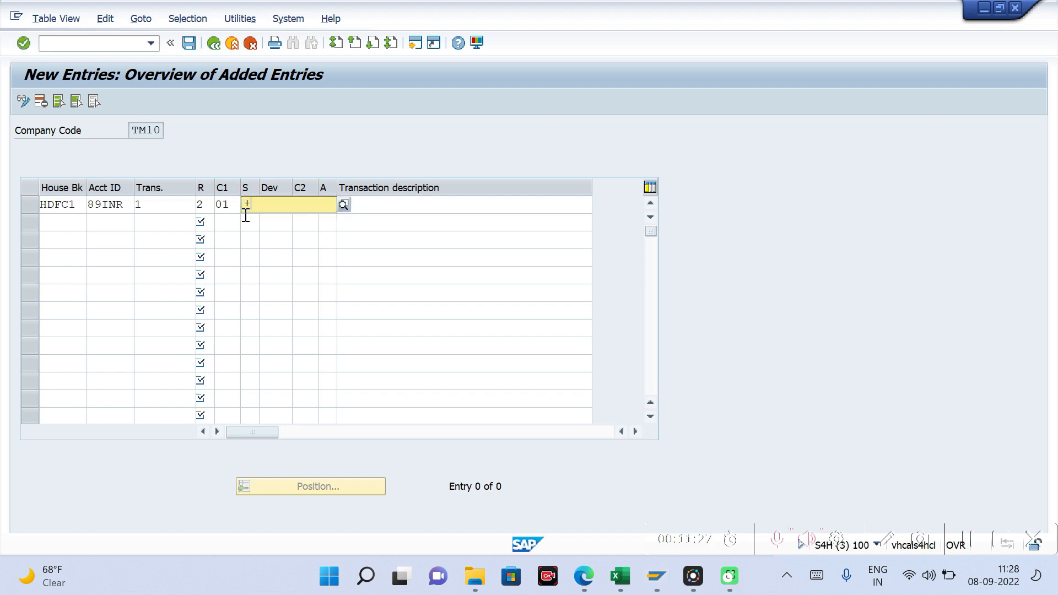
{"action": "key", "text": "Tab"}
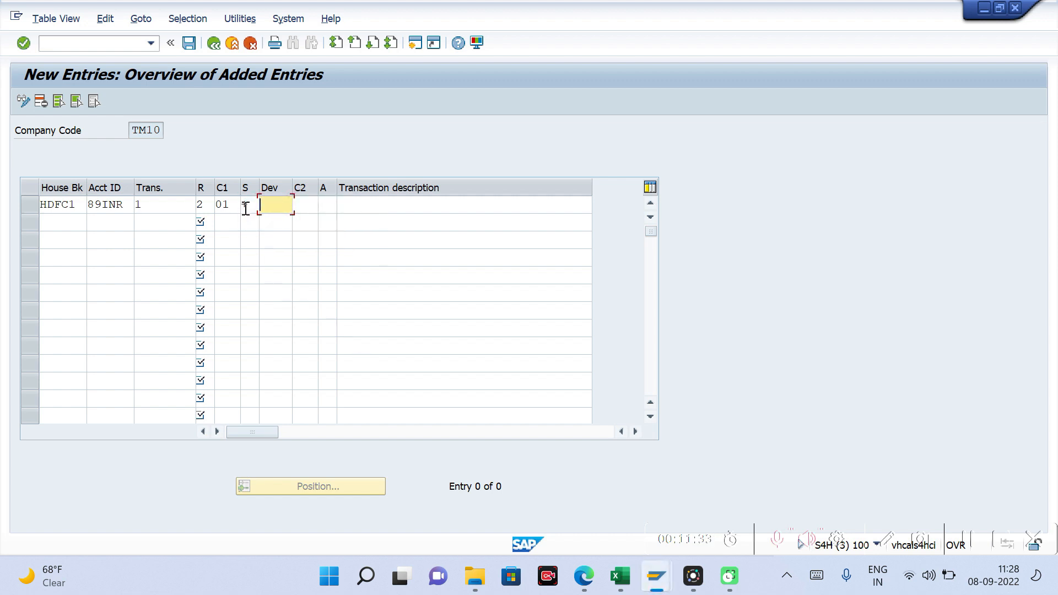
{"action": "left_click", "coordinate": [276, 209]}
{"action": "type", "text": "2"}
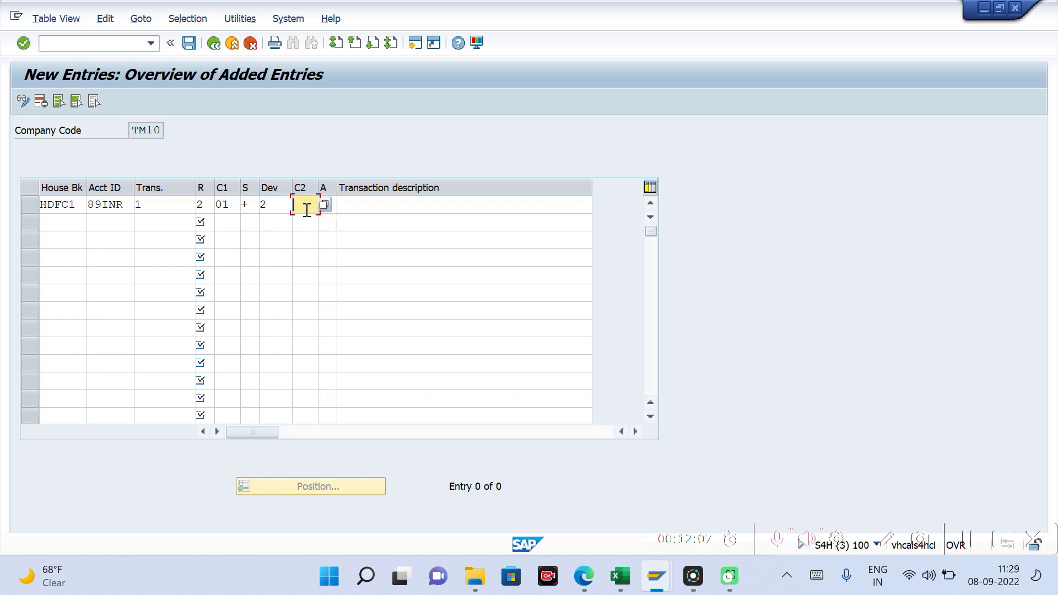
{"action": "left_click", "coordinate": [306, 210]}
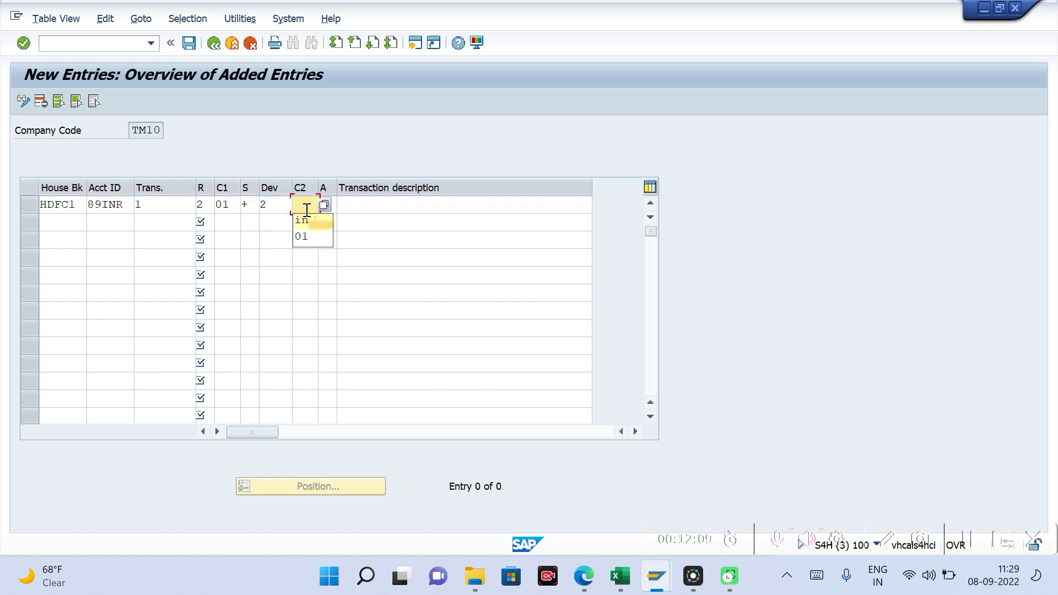
{"action": "type", "text": "in"}
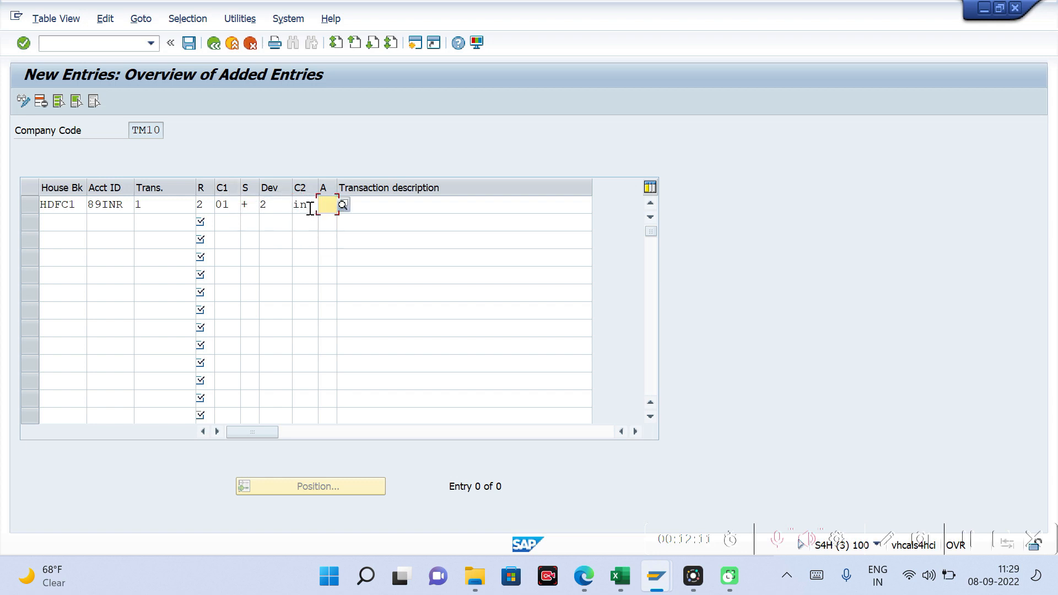
Step: Switch to the SAP Calendar session, look through the factory calendars for the IDs used in the rule, and return to the new entries
{"action": "mouse_move", "coordinate": [662, 577]}
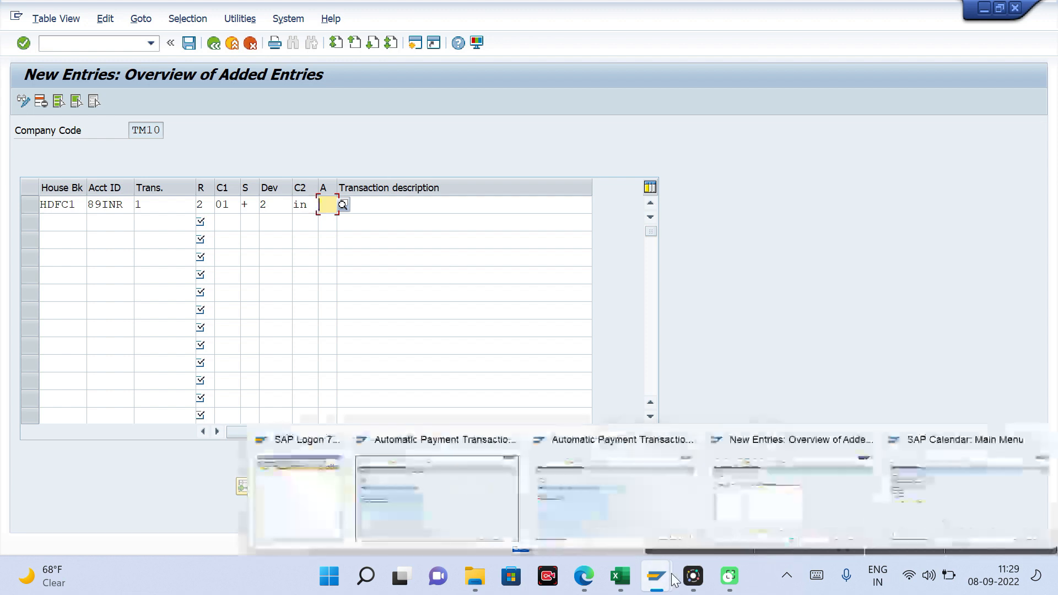
{"action": "left_click", "coordinate": [935, 496]}
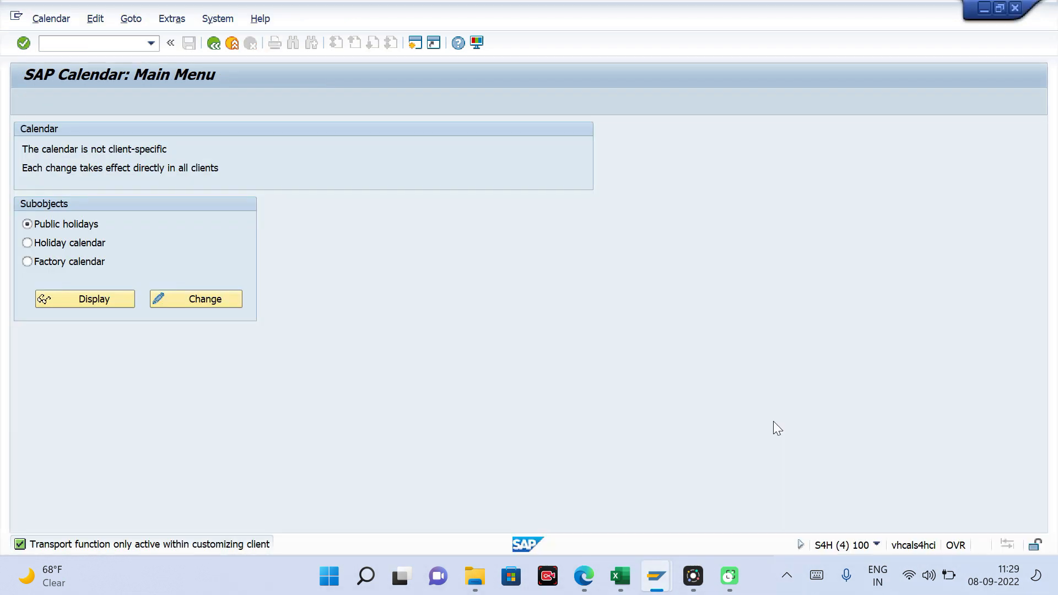
{"action": "left_click", "coordinate": [28, 261]}
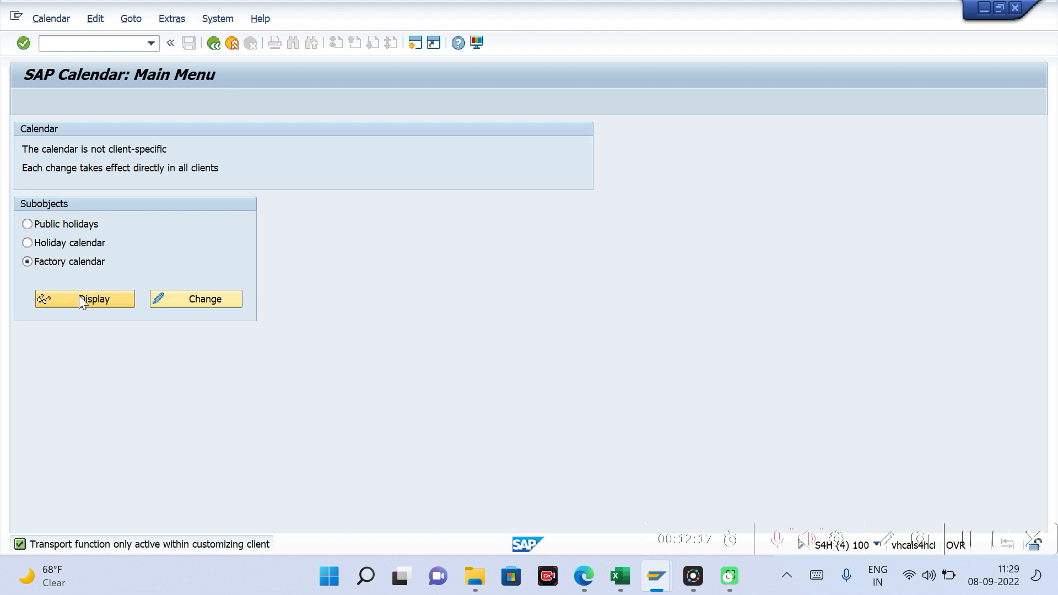
{"action": "left_click", "coordinate": [78, 299]}
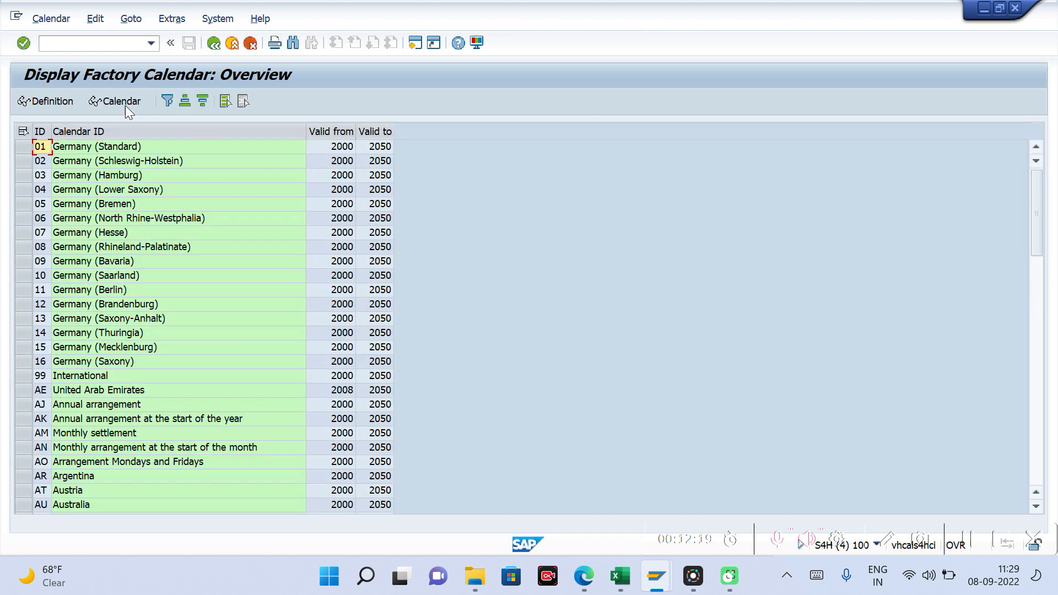
{"action": "left_click", "coordinate": [76, 151]}
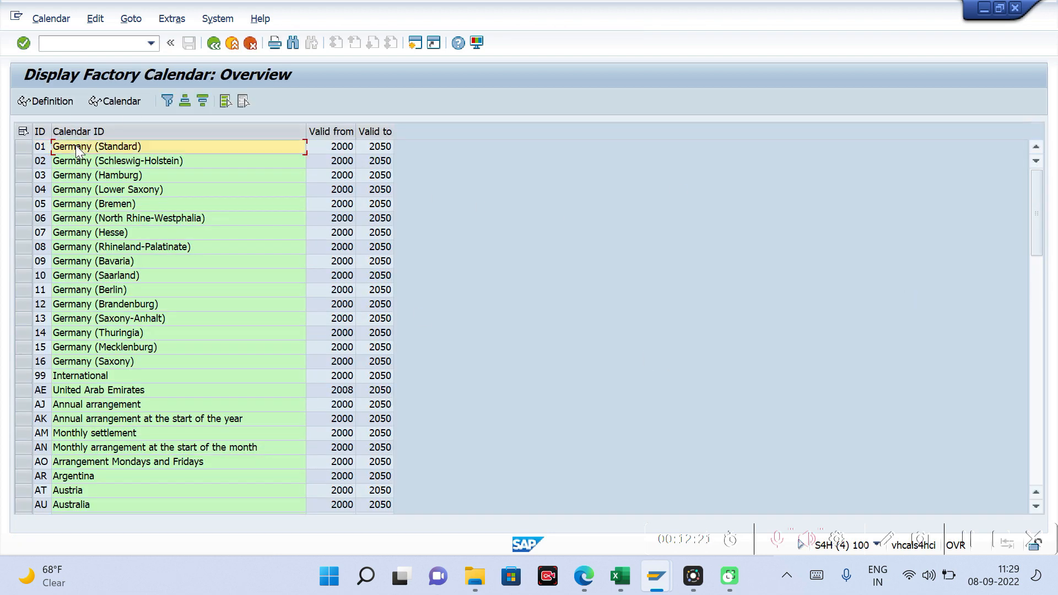
{"action": "left_click_drag", "start_coordinate": [1039, 243], "coordinate": [1038, 430]}
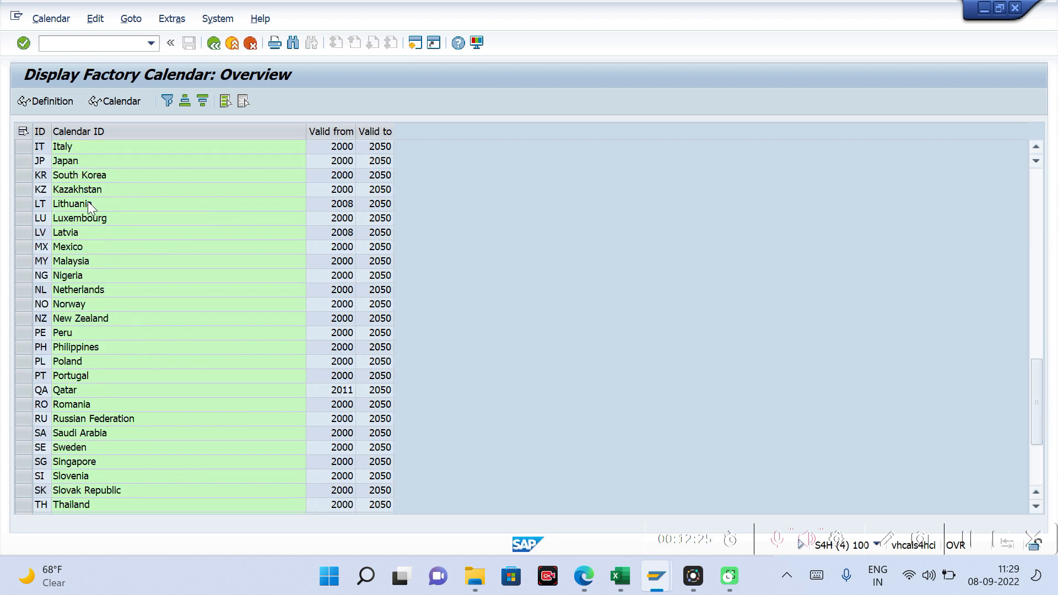
{"action": "left_click", "coordinate": [1037, 146]}
{"action": "left_click", "coordinate": [1036, 146]}
{"action": "left_click", "coordinate": [1037, 146]}
{"action": "left_click", "coordinate": [1036, 146]}
{"action": "left_click", "coordinate": [81, 185]}
{"action": "key", "text": "alt+Tab"}
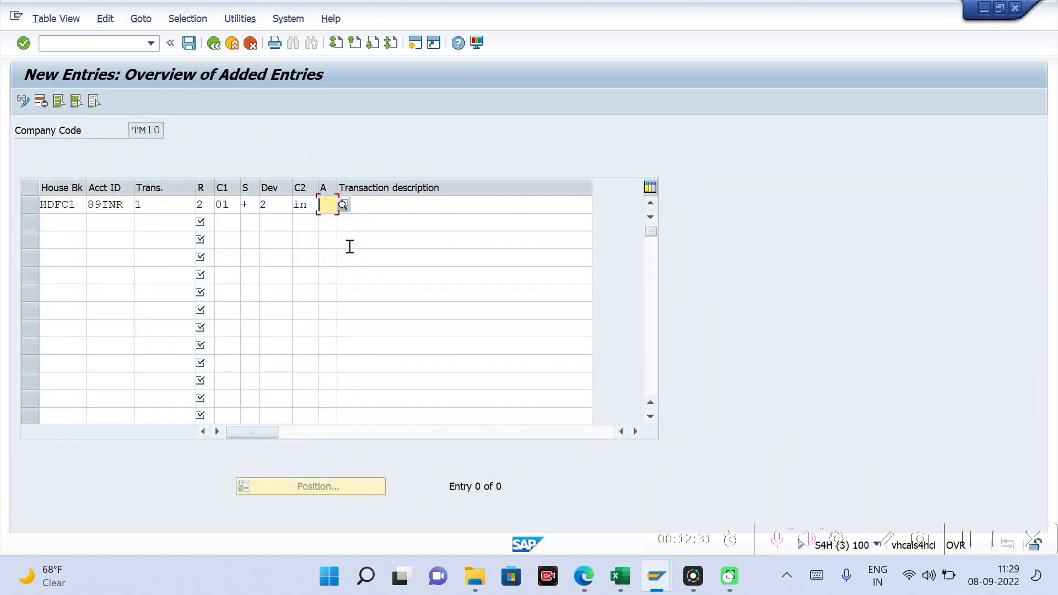
Step: Set the weekend and holiday rule to "Day determined should be used" and describe the transaction as "Check Out"
{"action": "left_click", "coordinate": [342, 206]}
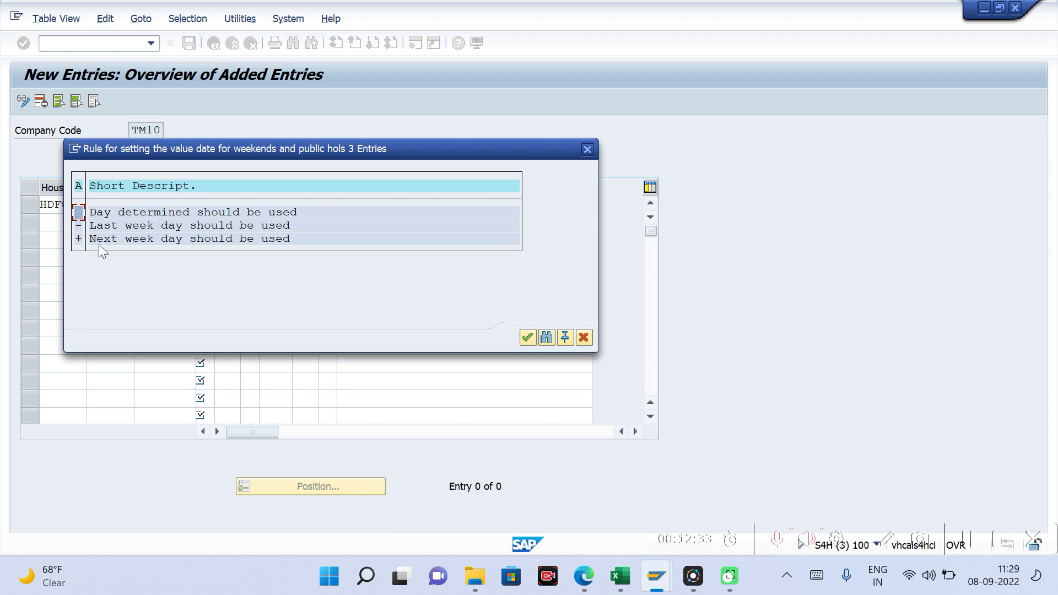
{"action": "double_click", "coordinate": [94, 214]}
{"action": "left_click", "coordinate": [369, 205]}
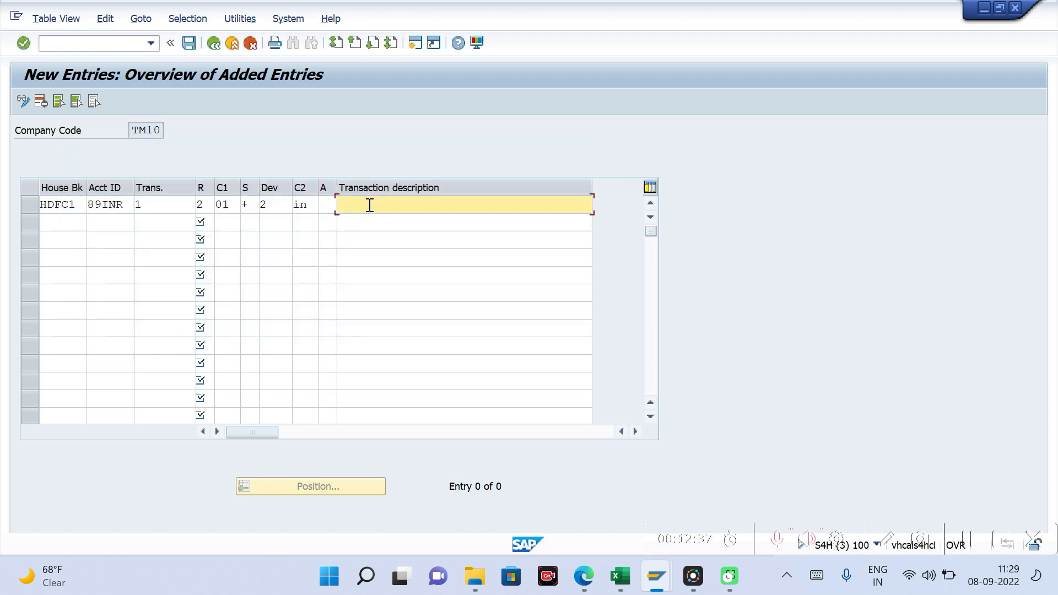
{"action": "key", "text": "Down"}
{"action": "key", "text": "Return"}
{"action": "key", "text": "Return"}
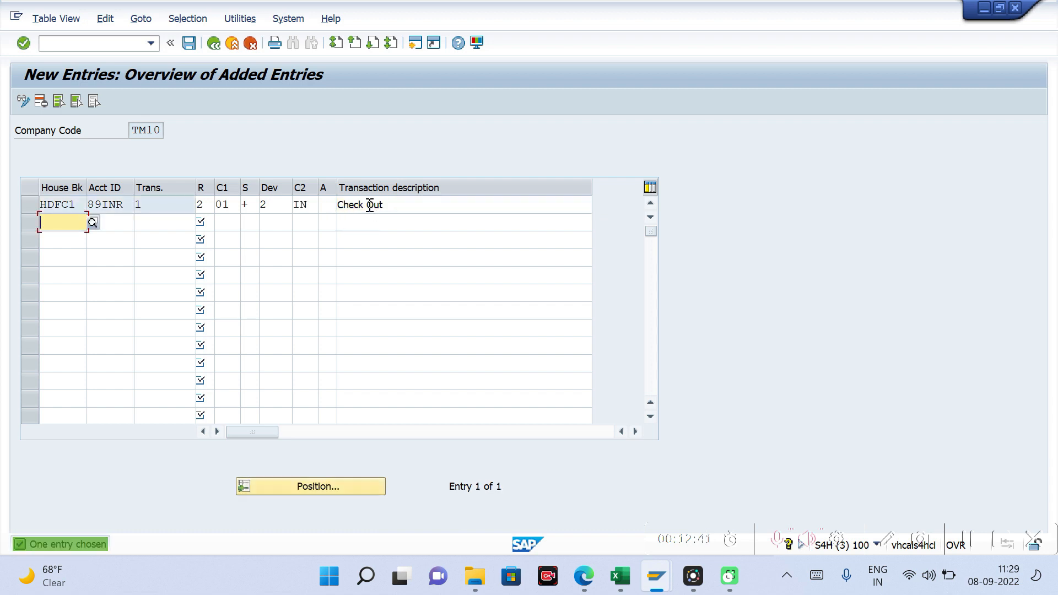
Step: Save the value date rule under the "New Company Code rollout" customizing request and return to the payment program customizing
{"action": "left_click", "coordinate": [188, 43]}
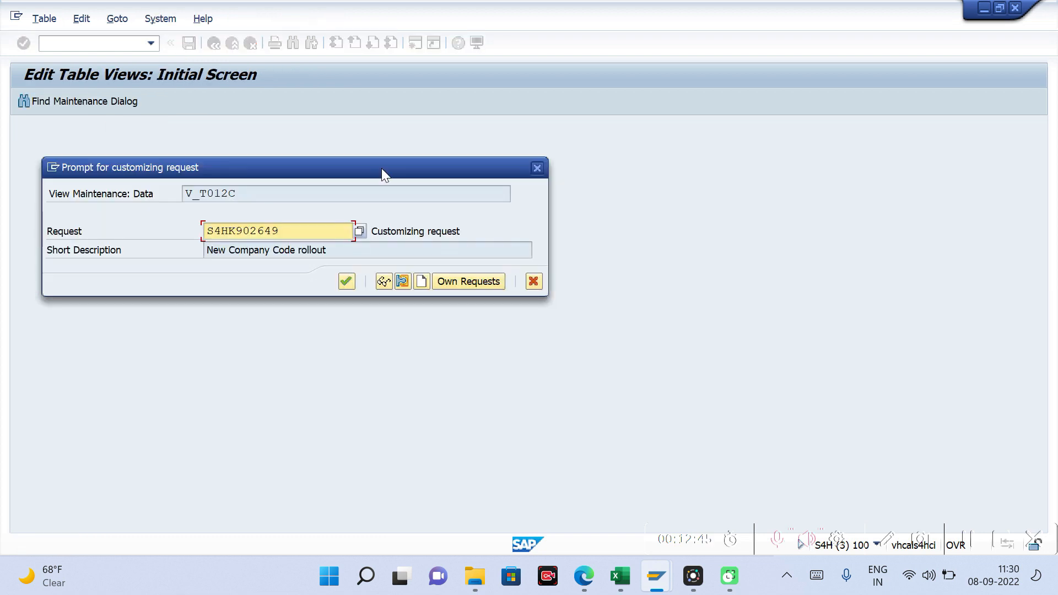
{"action": "key", "text": "Return"}
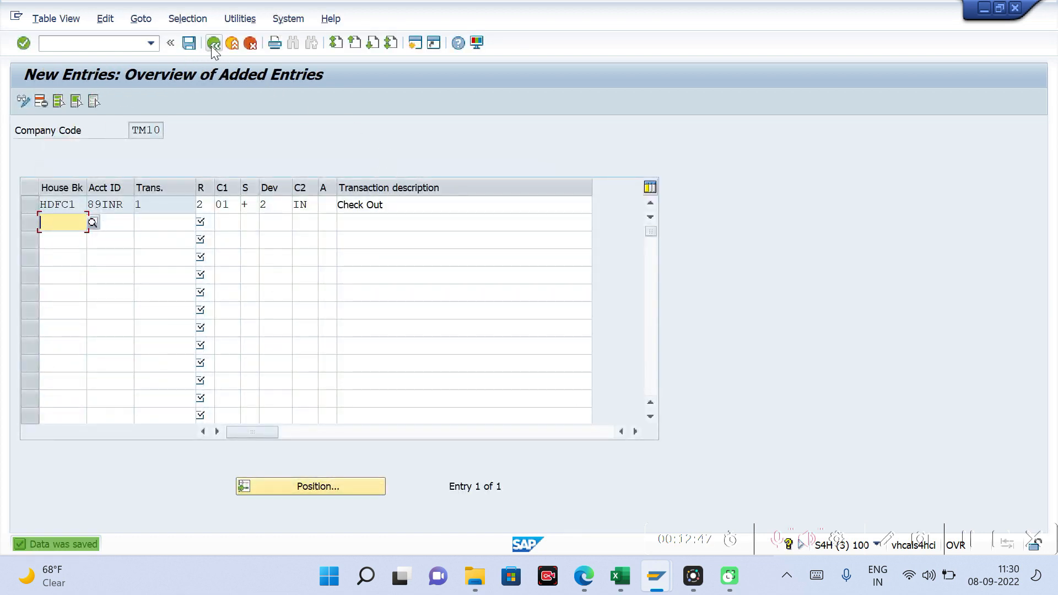
{"action": "left_click", "coordinate": [214, 44]}
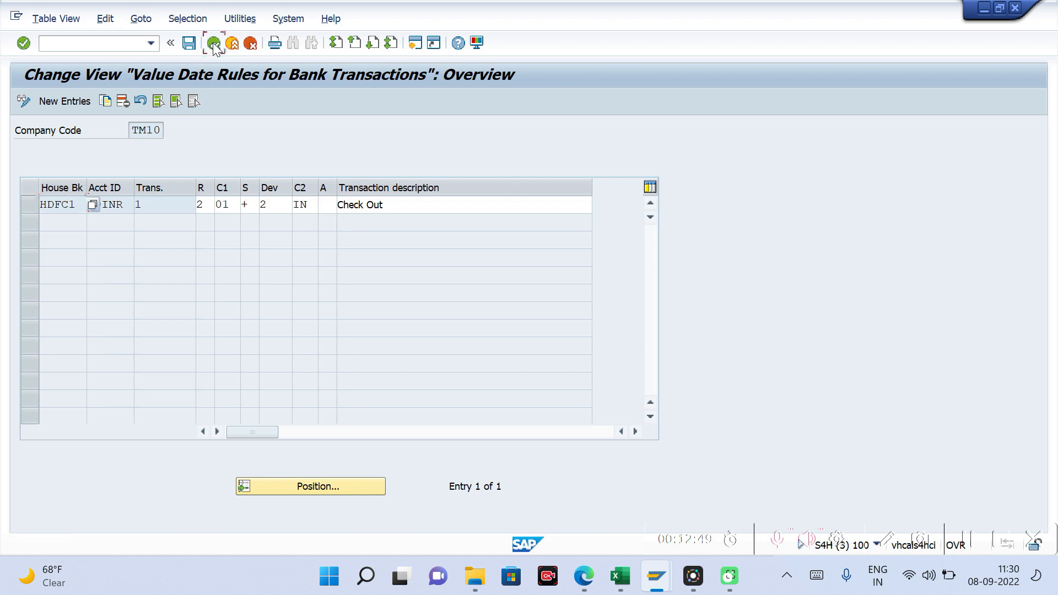
{"action": "left_click", "coordinate": [214, 44]}
Step: Open the payment method assignment for value dates with bank calendar for company code TM10 and start a new entry
{"action": "left_click", "coordinate": [116, 18]}
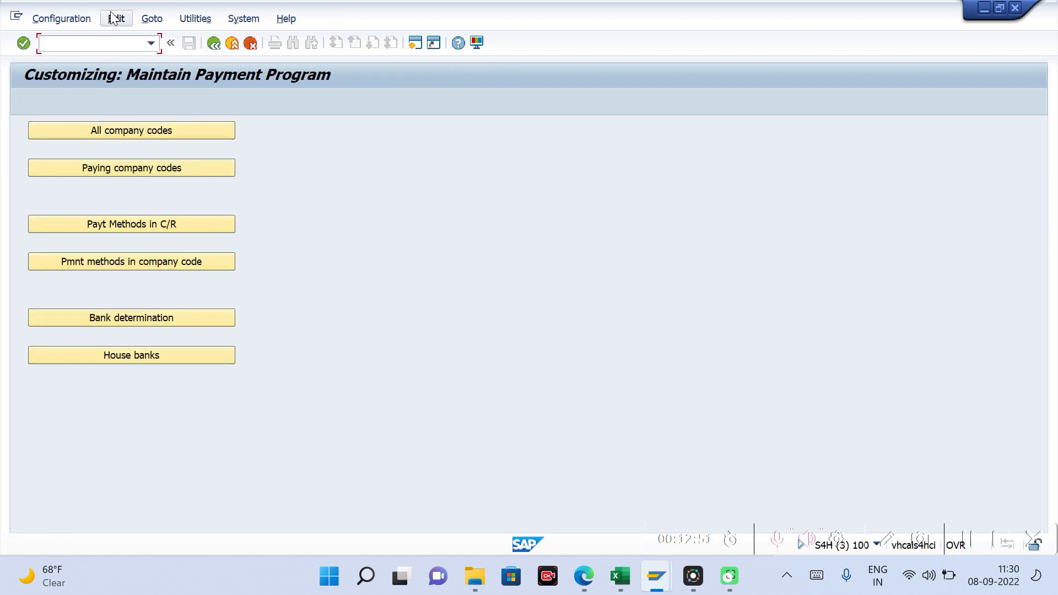
{"action": "mouse_move", "coordinate": [163, 94]}
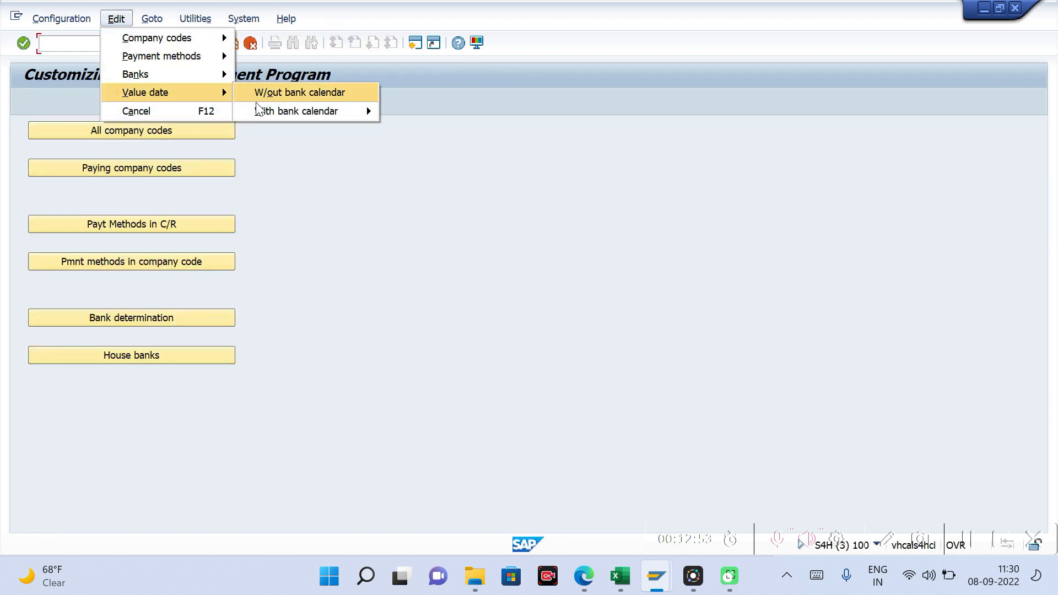
{"action": "mouse_move", "coordinate": [279, 111]}
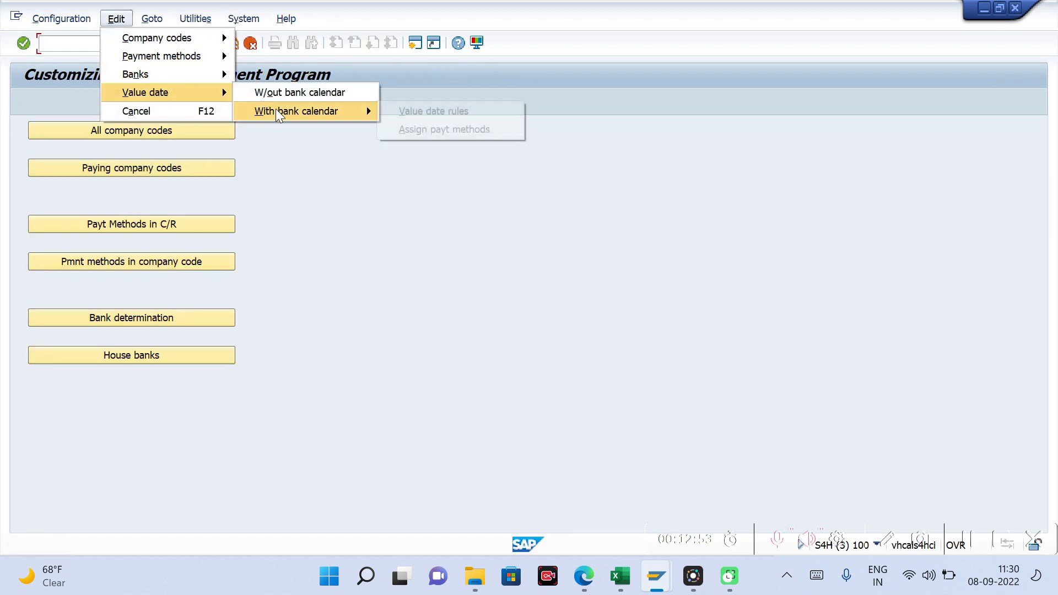
{"action": "left_click", "coordinate": [454, 130]}
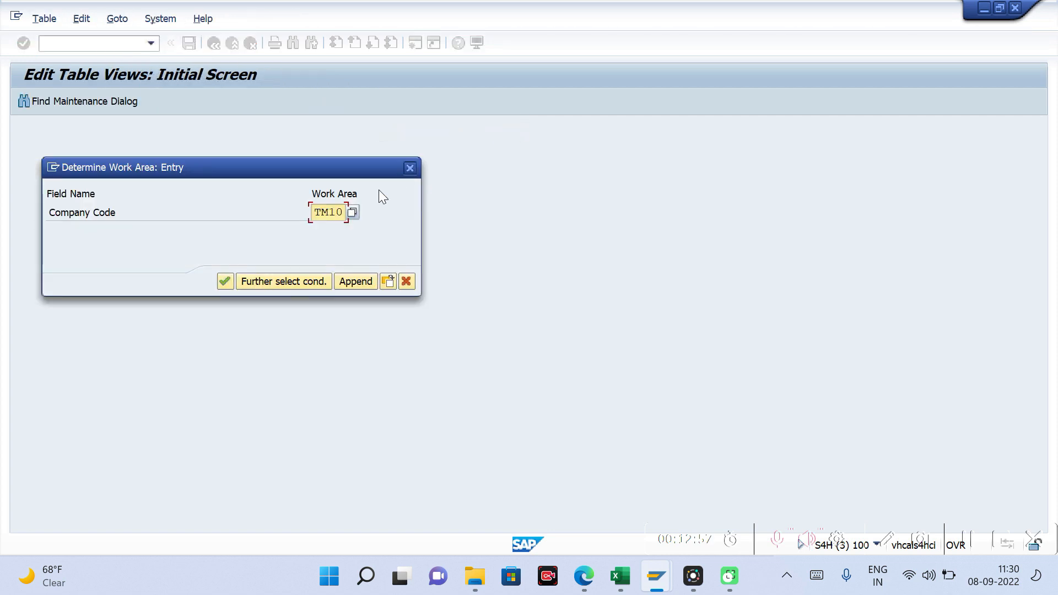
{"action": "key", "text": "Return"}
{"action": "left_click", "coordinate": [62, 100]}
Step: Enter payment method C and set its bill or check transaction type to "Transaction not relevant"
{"action": "type", "text": "c"}
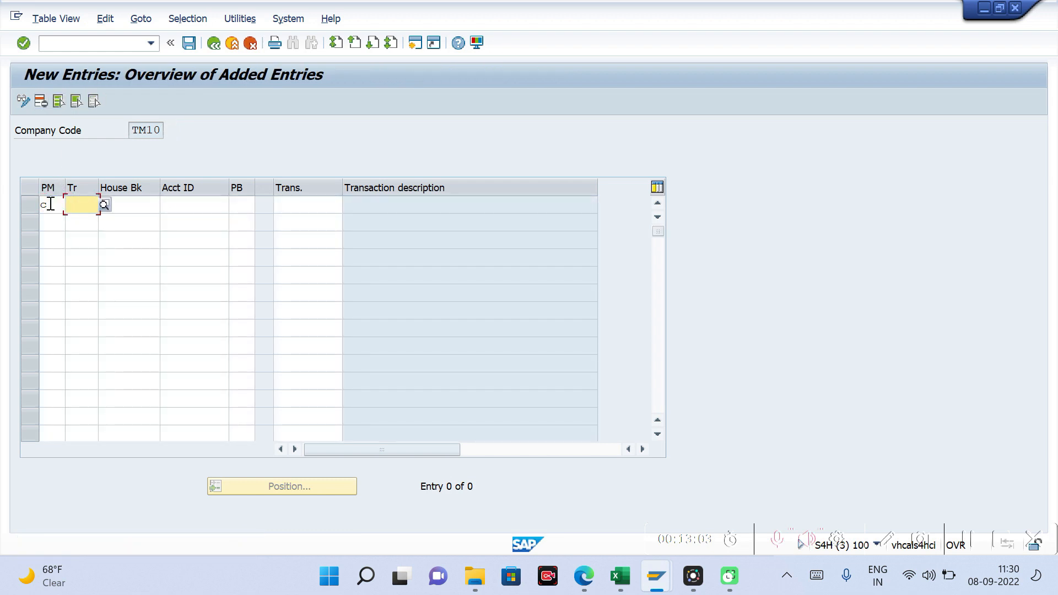
{"action": "type", "text": "1"}
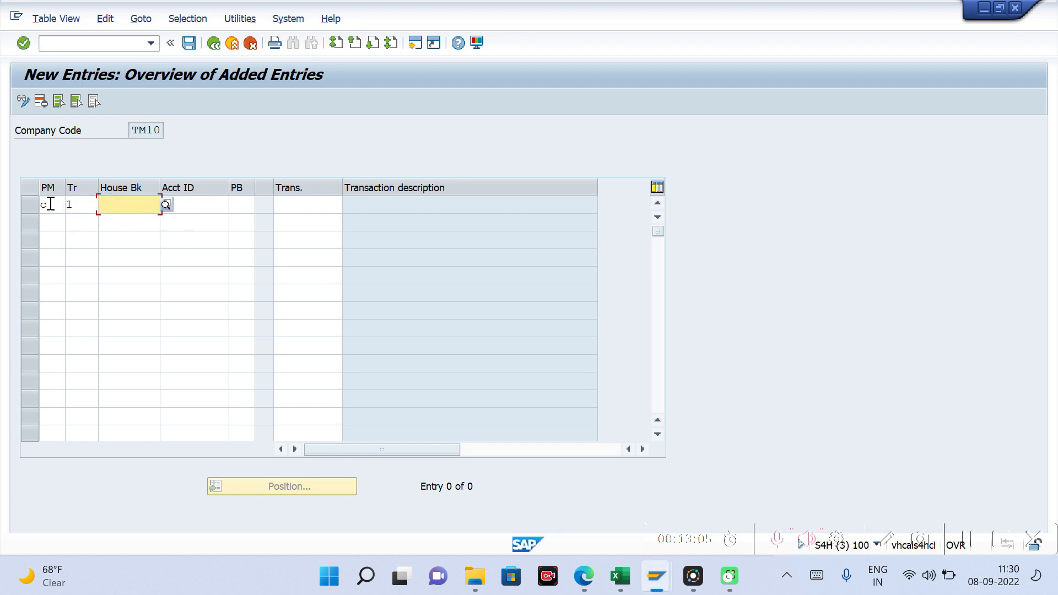
{"action": "key", "text": "shift+Tab"}
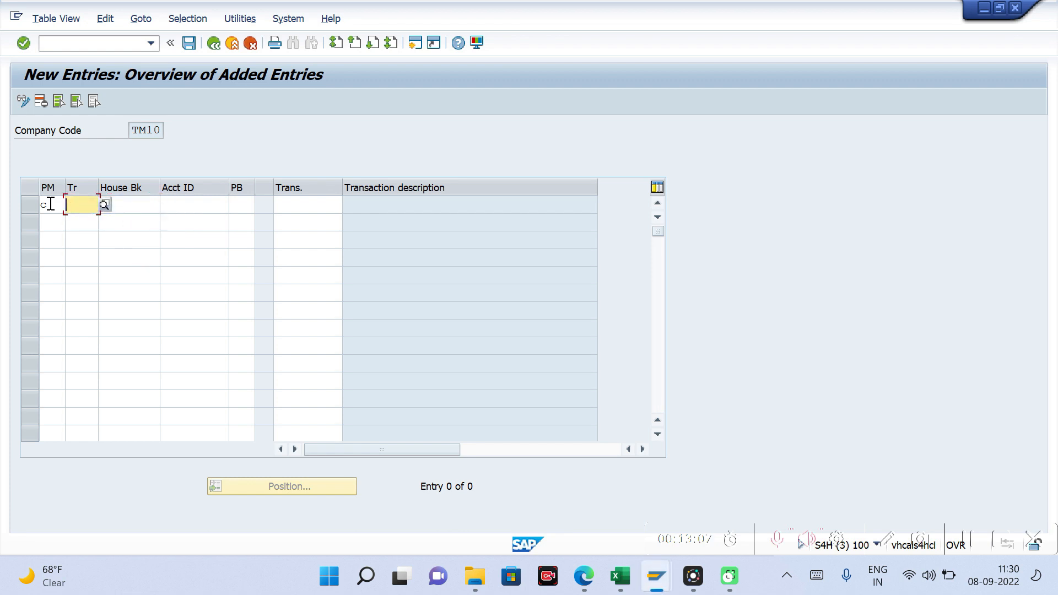
{"action": "left_click", "coordinate": [104, 205]}
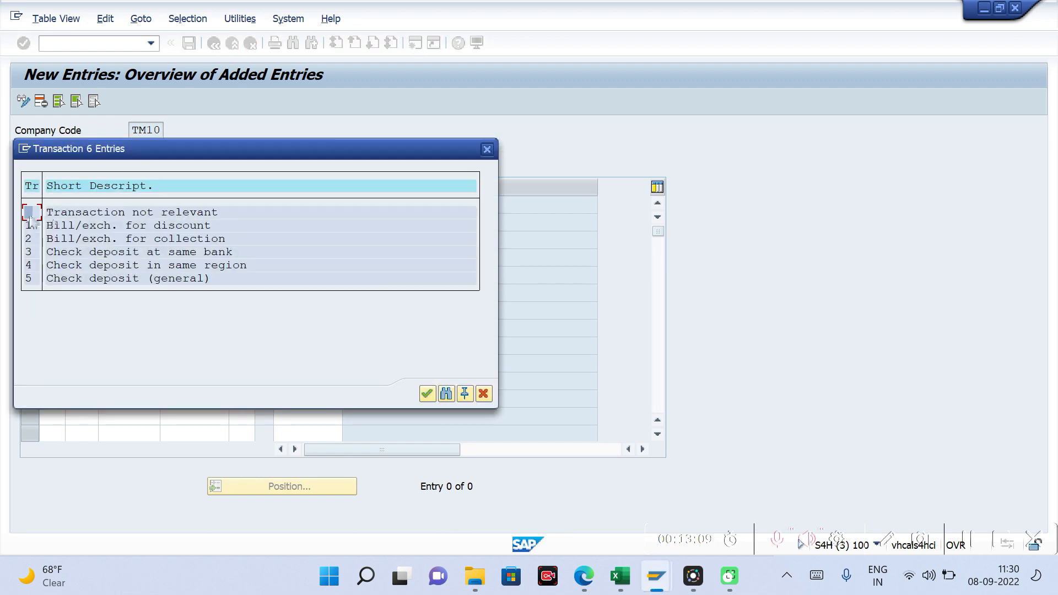
{"action": "double_click", "coordinate": [81, 211]}
Step: Assign house bank HDFC1 and account ID 89INR to the payment method C entry
{"action": "key", "text": "Down"}
{"action": "key", "text": "Tab"}
{"action": "key", "text": "Down"}
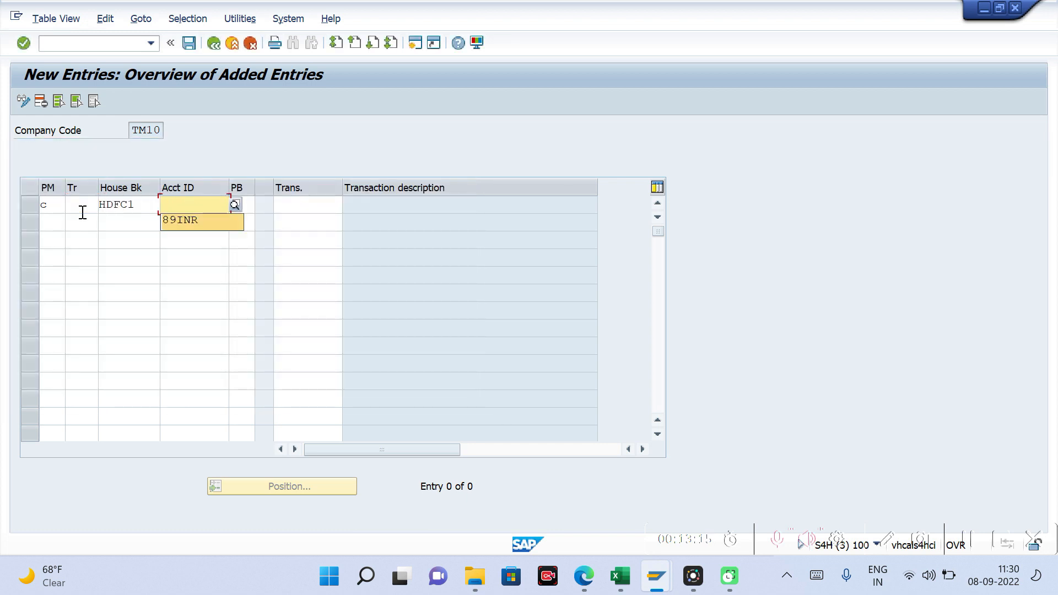
{"action": "key", "text": "Tab"}
{"action": "key", "text": "Tab"}
{"action": "key", "text": "Down"}
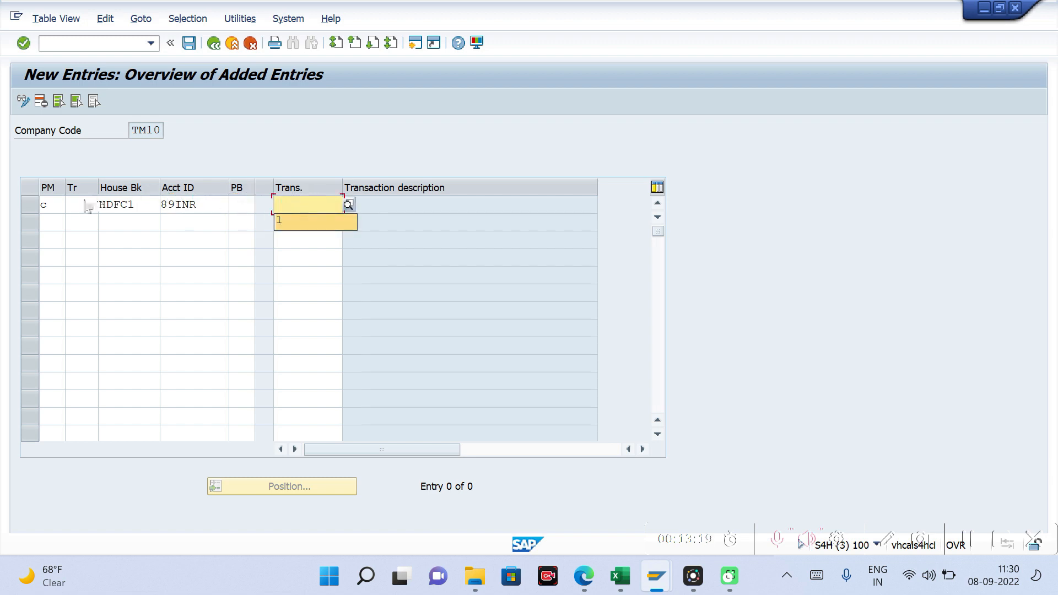
Step: Review the bill and check transaction types available for the payment method C entry, leaving the field blank
{"action": "left_click", "coordinate": [71, 204]}
{"action": "left_click", "coordinate": [290, 205]}
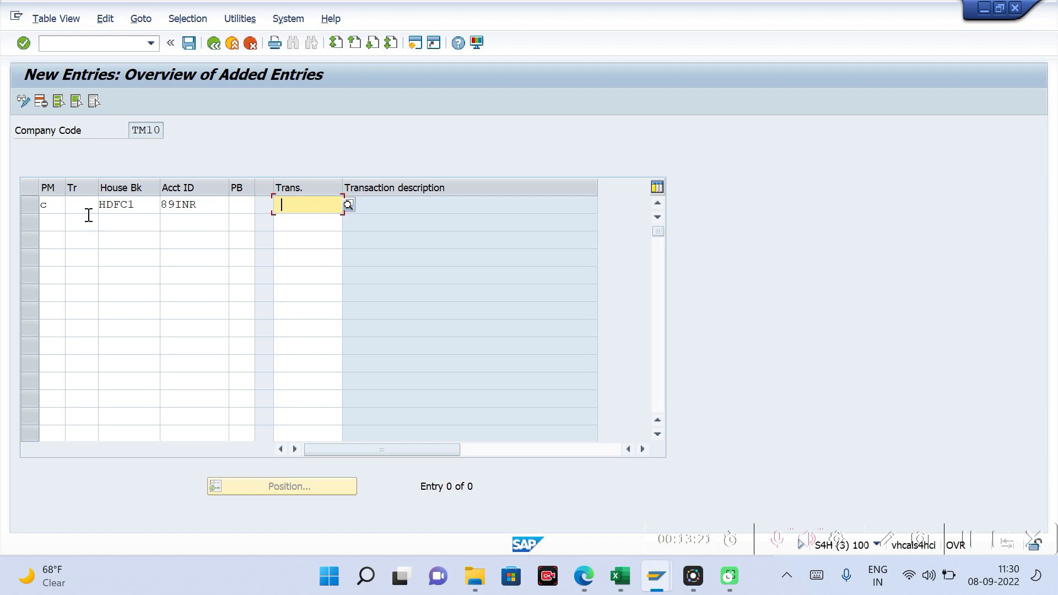
{"action": "left_click", "coordinate": [83, 209]}
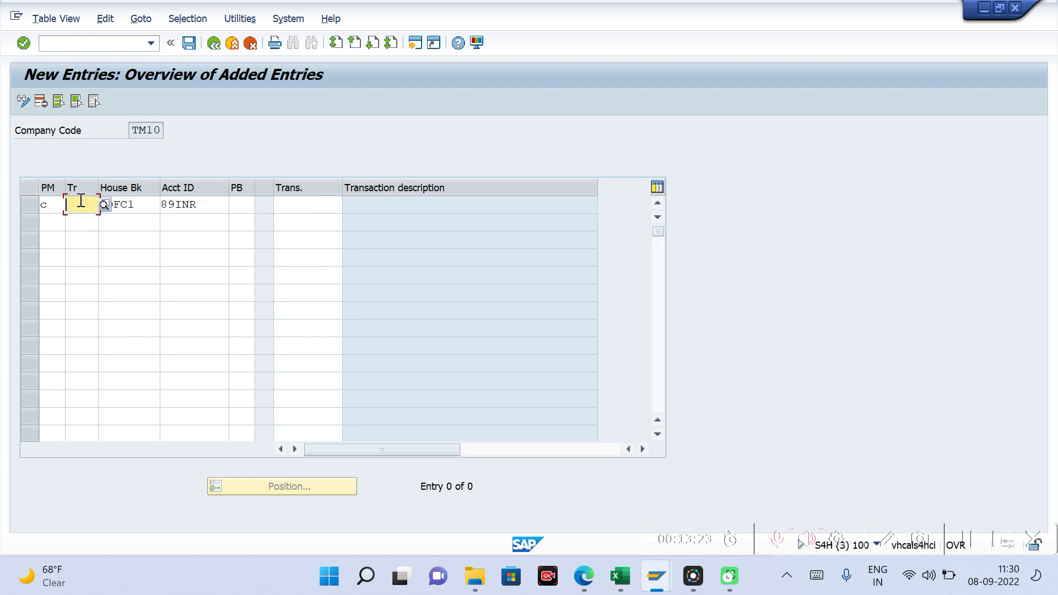
{"action": "left_click", "coordinate": [104, 205]}
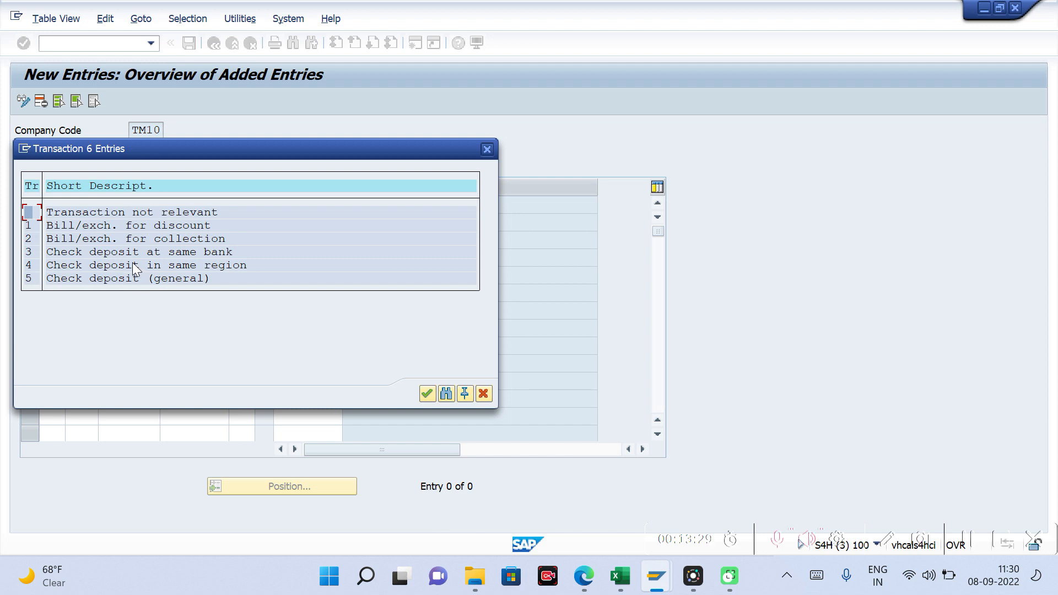
{"action": "left_click", "coordinate": [486, 149]}
Step: Assign bank transaction 1 to the payment method C entry
{"action": "left_click", "coordinate": [287, 204]}
{"action": "type", "text": "1"}
{"action": "key", "text": "Return"}
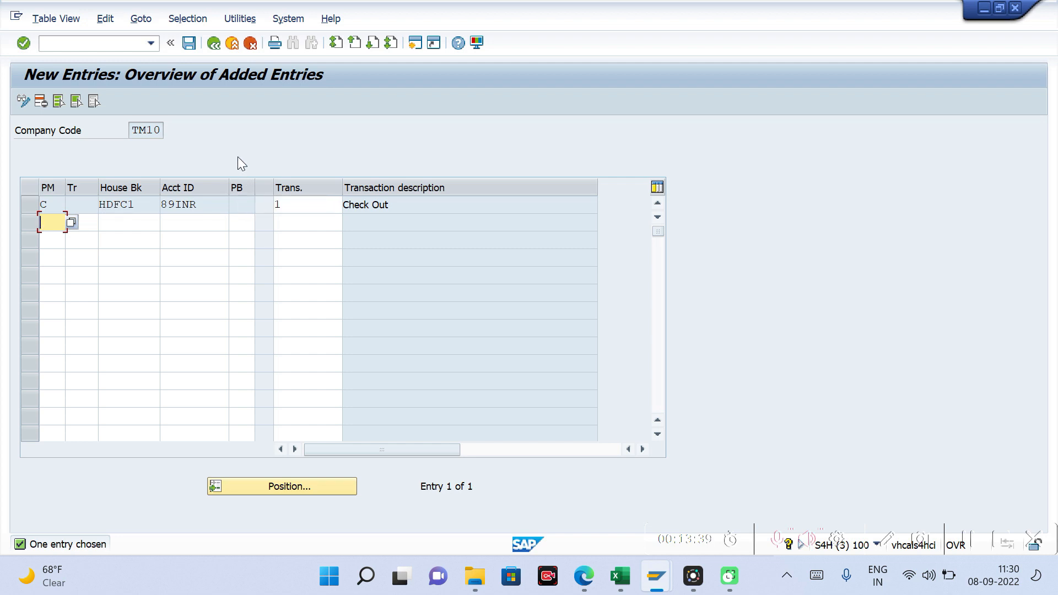
Step: Save the payment method assignment and return to the payment program customizing
{"action": "key", "text": "ctrl+s"}
{"action": "key", "text": "Return"}
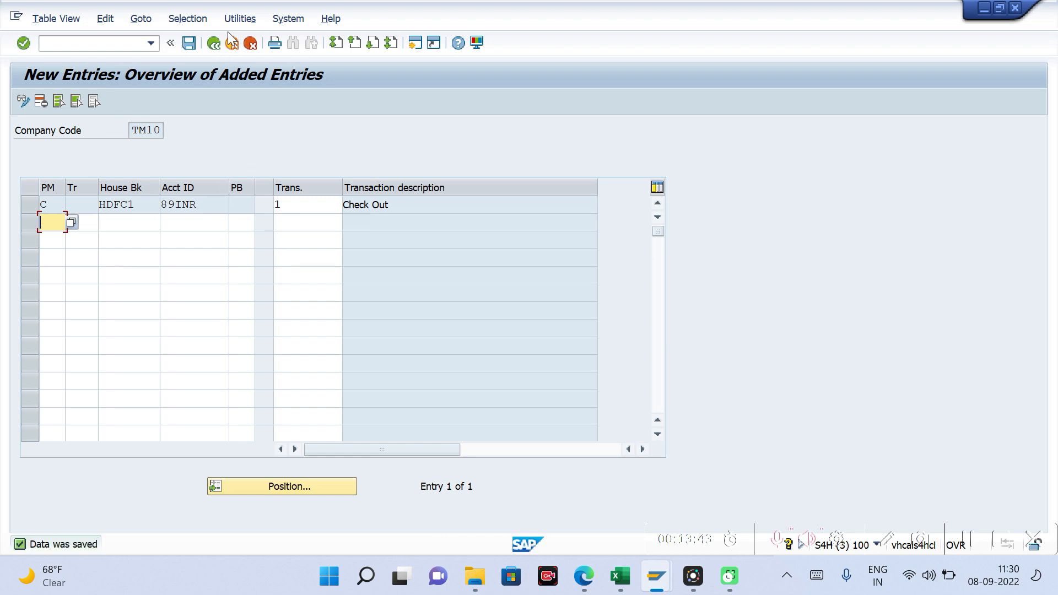
{"action": "left_click", "coordinate": [216, 41]}
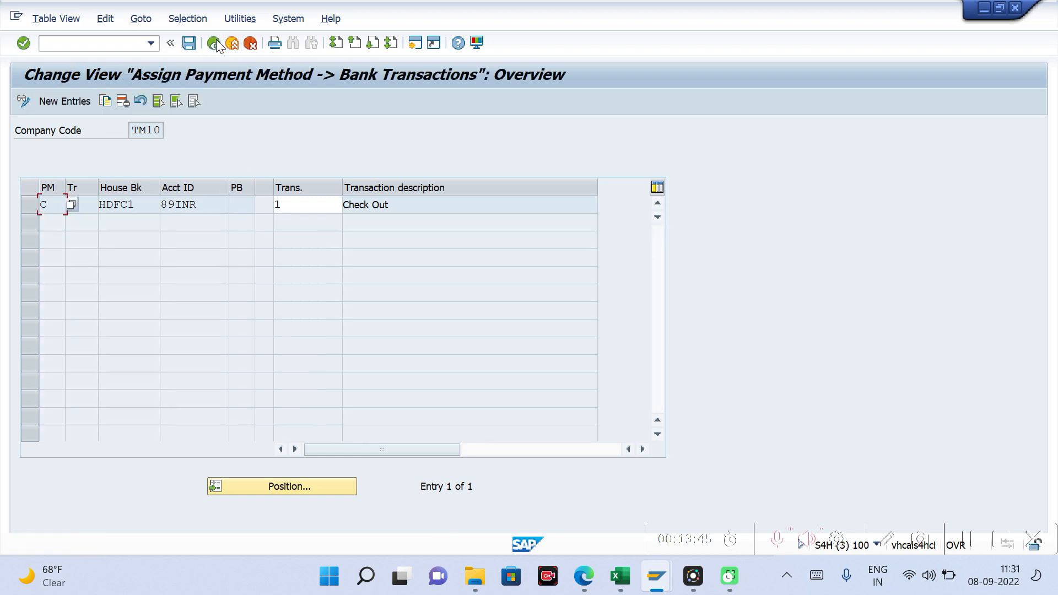
{"action": "left_click", "coordinate": [214, 43]}
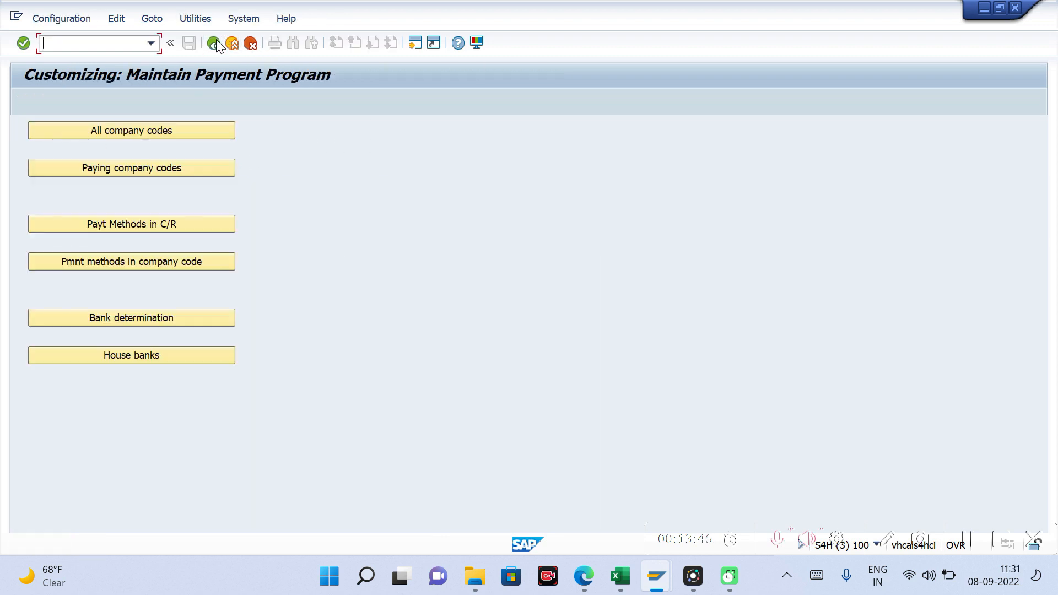
Step: Open the value date rules with bank calendar for company code TM10
{"action": "left_click", "coordinate": [116, 22]}
{"action": "mouse_move", "coordinate": [156, 92]}
{"action": "mouse_move", "coordinate": [336, 113]}
{"action": "left_click", "coordinate": [404, 113]}
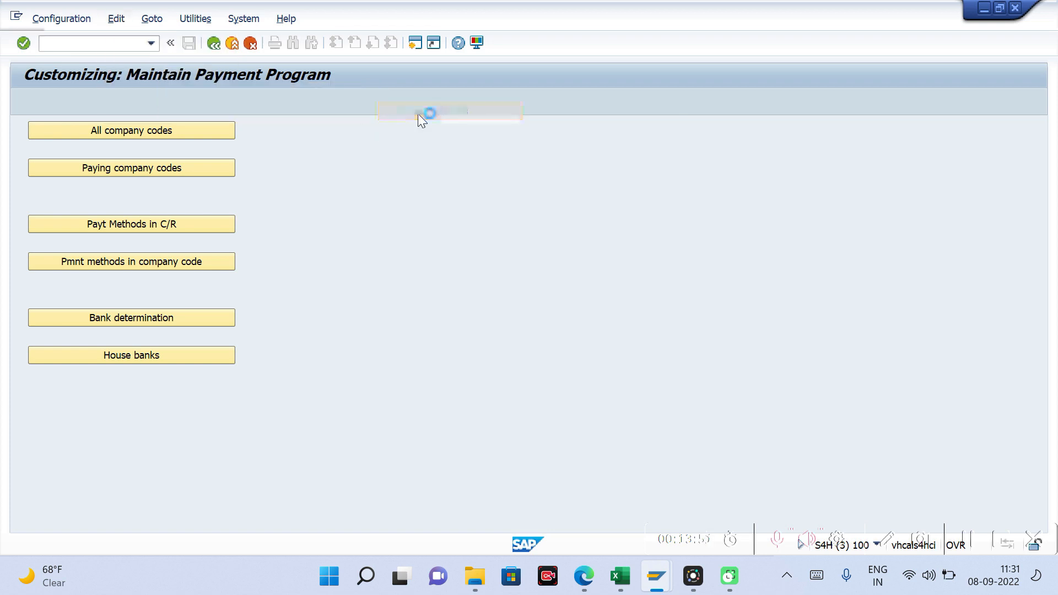
{"action": "key", "text": "Return"}
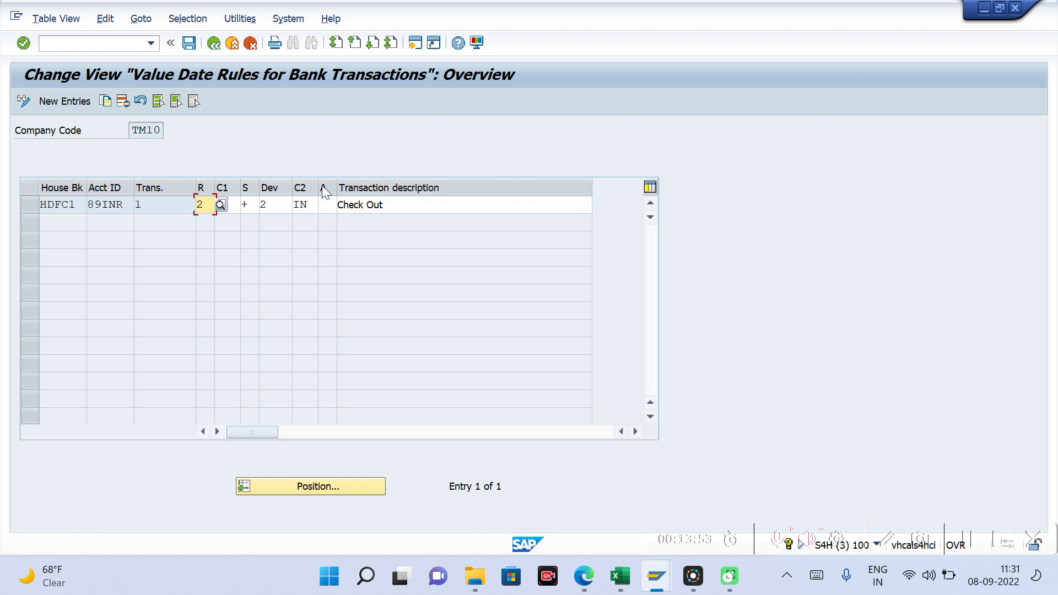
Step: Set calendar C1 to 01 and the sign to + in the Check Out value date rule
{"action": "left_click", "coordinate": [234, 203]}
{"action": "type", "text": "01"}
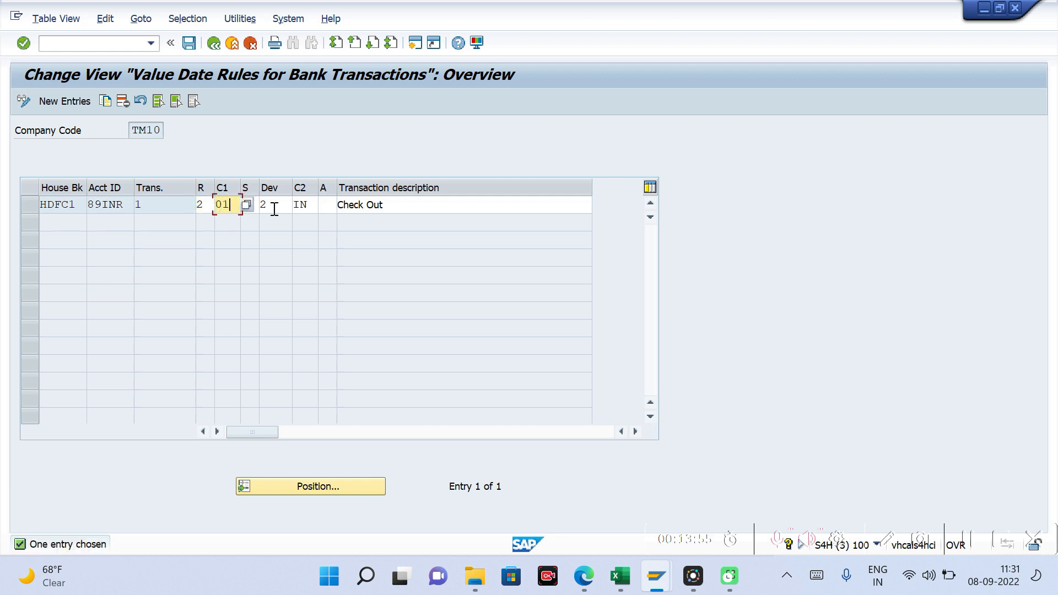
{"action": "key", "text": "Tab"}
{"action": "type", "text": "+"}
{"action": "left_click", "coordinate": [305, 209]}
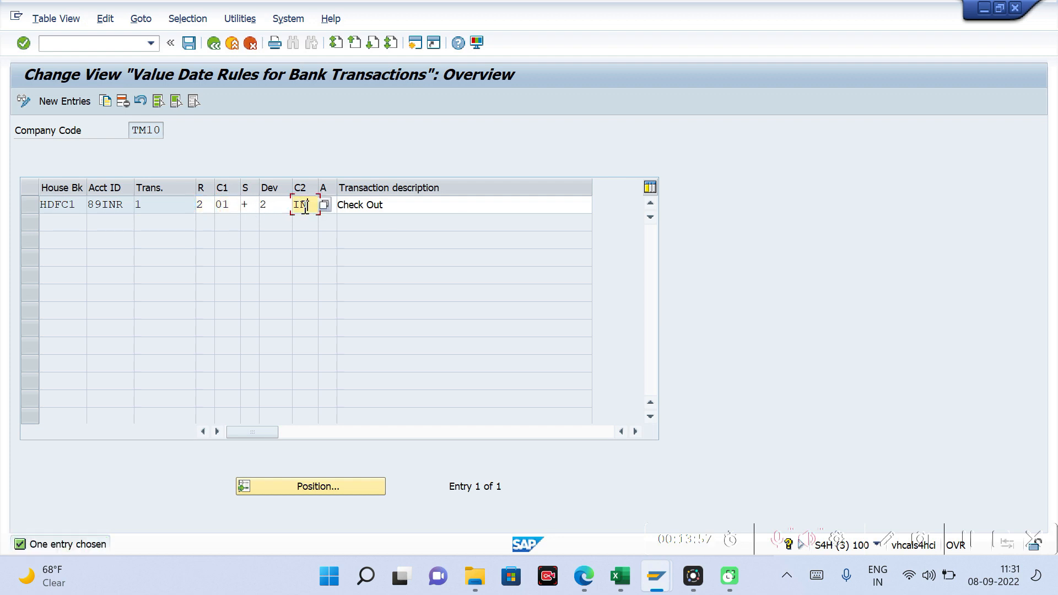
{"action": "left_click", "coordinate": [234, 208]}
{"action": "left_click", "coordinate": [313, 207]}
Step: Switch to the factory calendar session and display the India calendar's 2022 year overview
{"action": "mouse_move", "coordinate": [656, 583]}
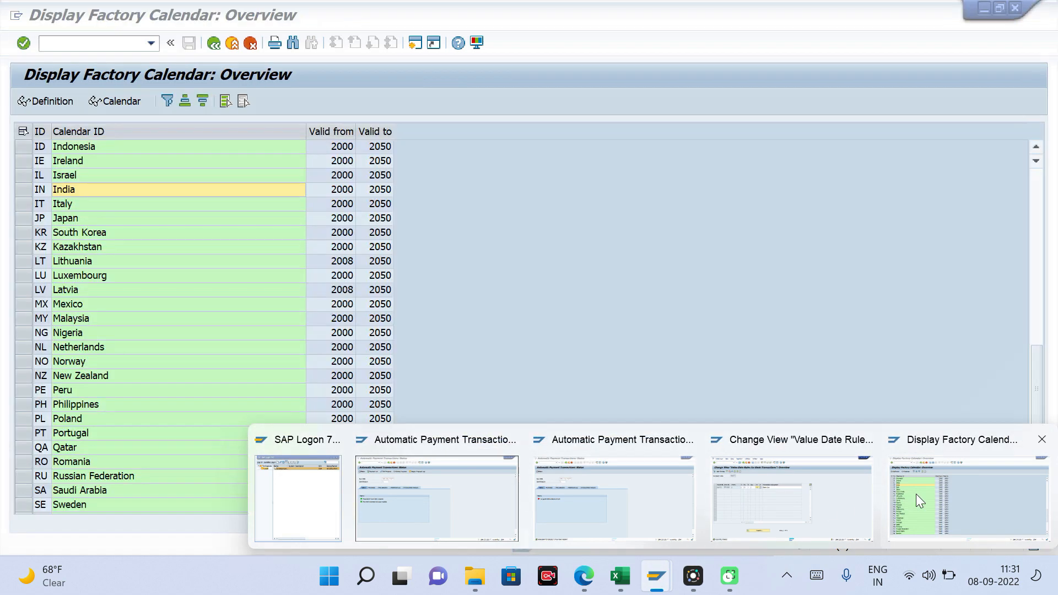
{"action": "left_click", "coordinate": [916, 494]}
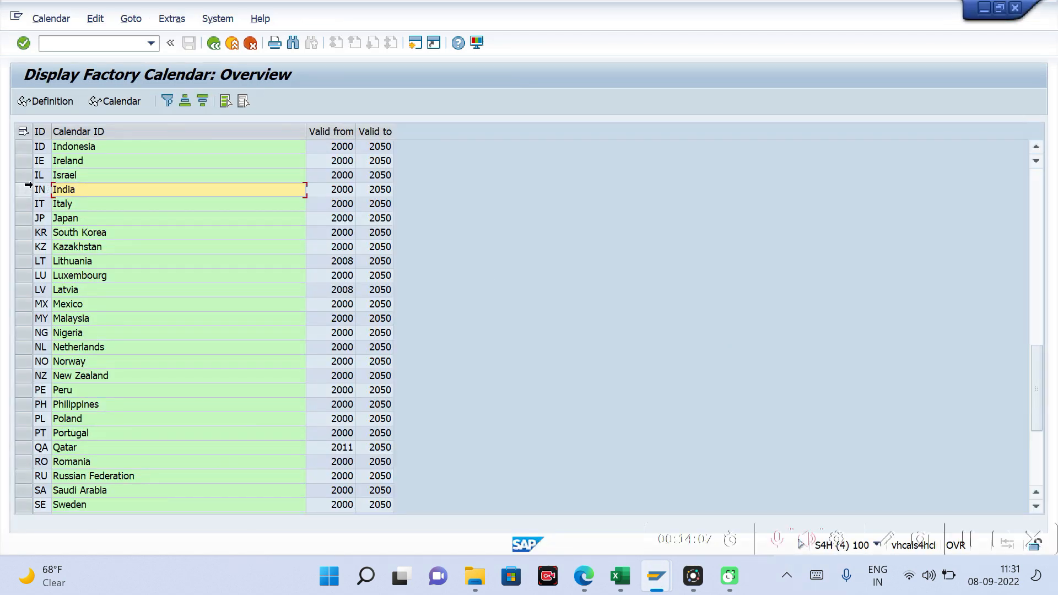
{"action": "left_click", "coordinate": [23, 190]}
{"action": "left_click", "coordinate": [130, 102]}
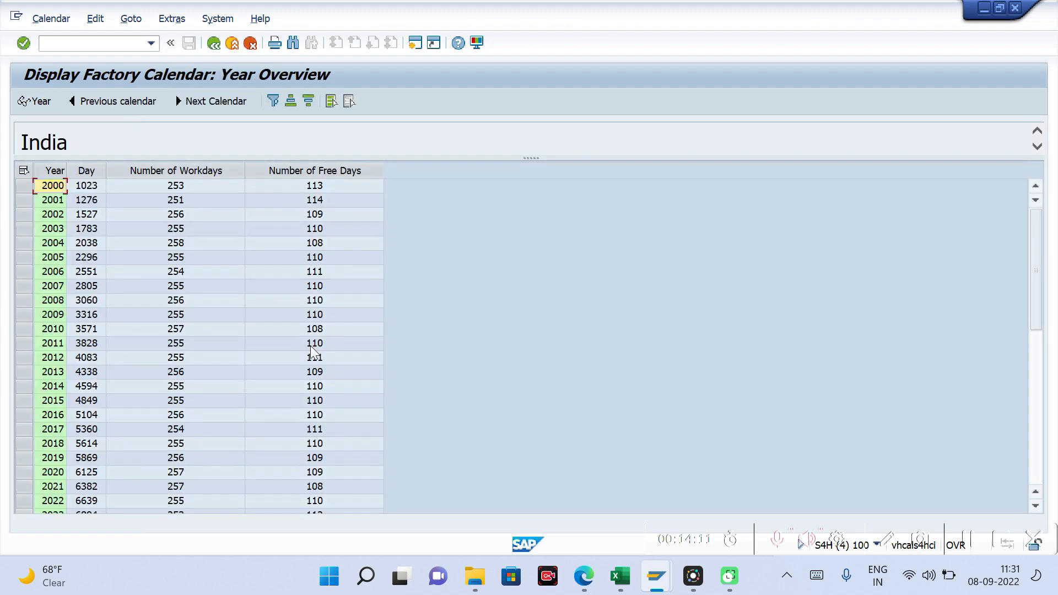
{"action": "left_click", "coordinate": [53, 503]}
{"action": "double_click", "coordinate": [54, 501]}
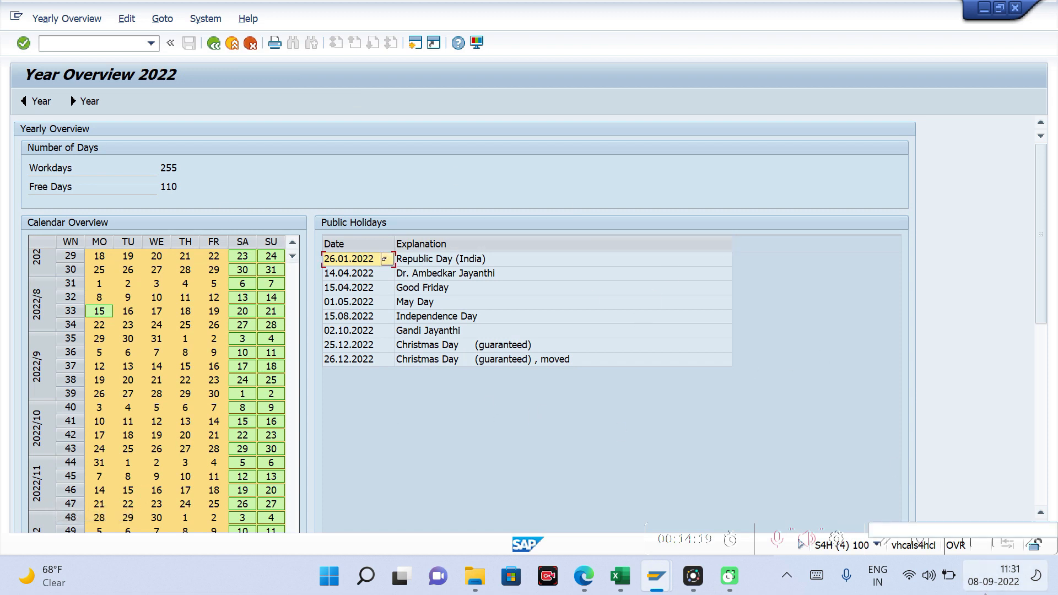
Step: Examine the 2022 public holidays of India, especially May Day and Gandi Jayanthi
{"action": "left_click", "coordinate": [347, 307]}
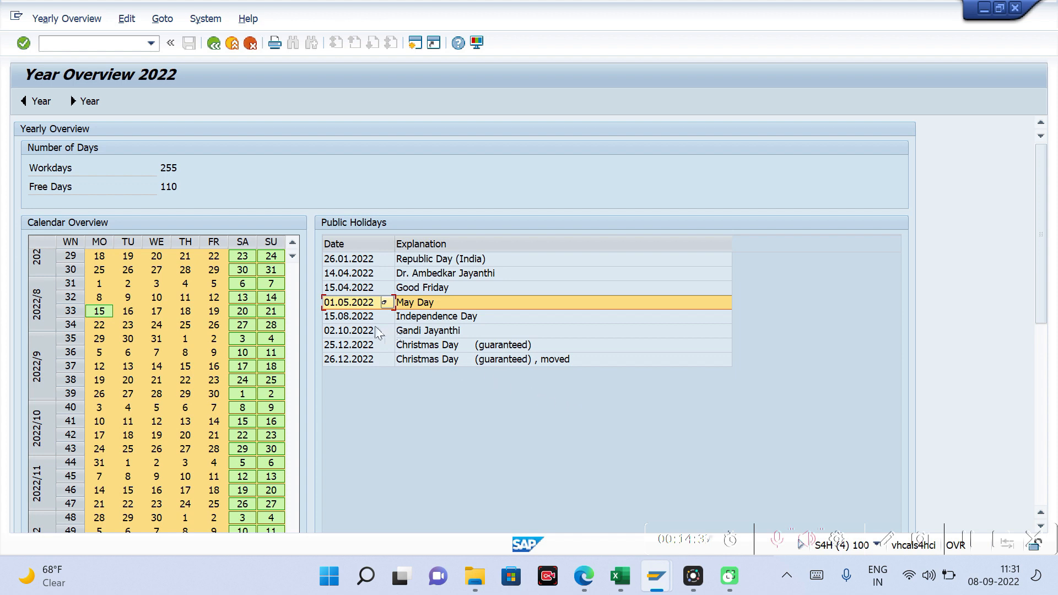
{"action": "left_click", "coordinate": [357, 335]}
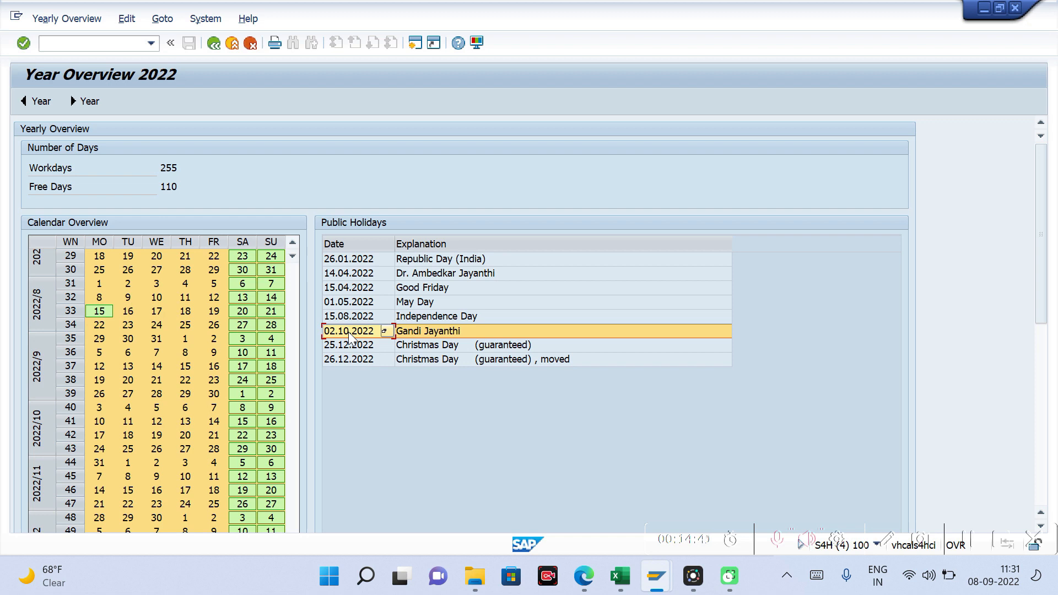
{"action": "left_click", "coordinate": [411, 334]}
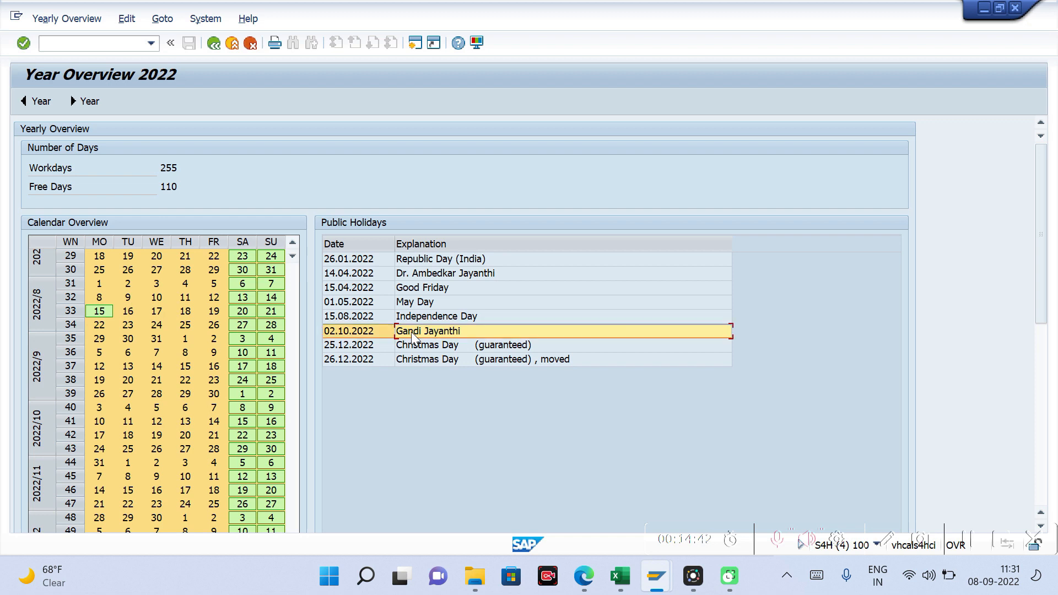
{"action": "left_click", "coordinate": [367, 331]}
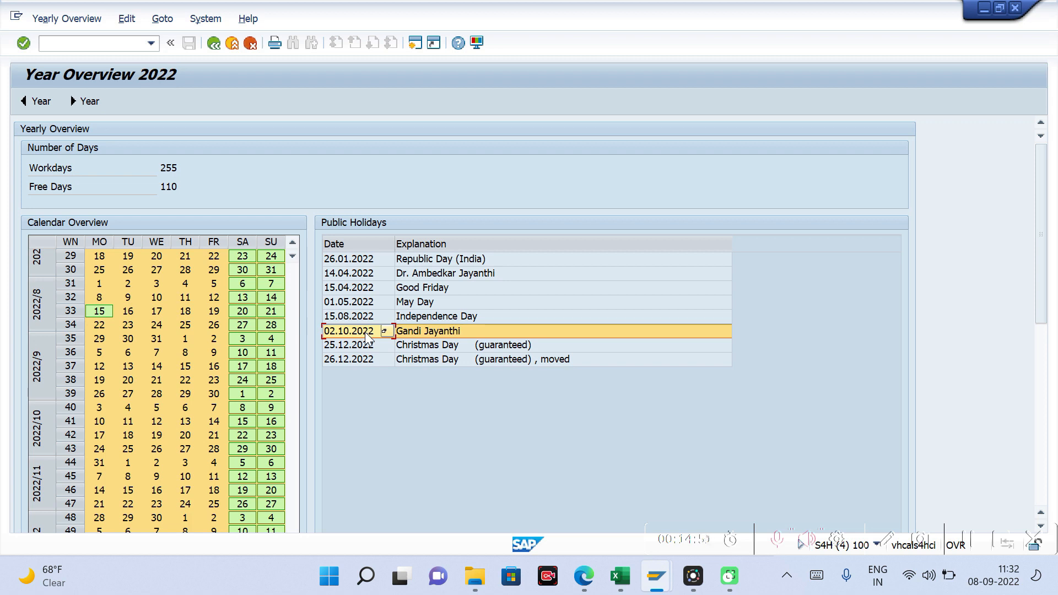
Step: Switch to the Excel notes and enter "2nd Sep" as the example run date in cell I16
{"action": "mouse_move", "coordinate": [696, 583]}
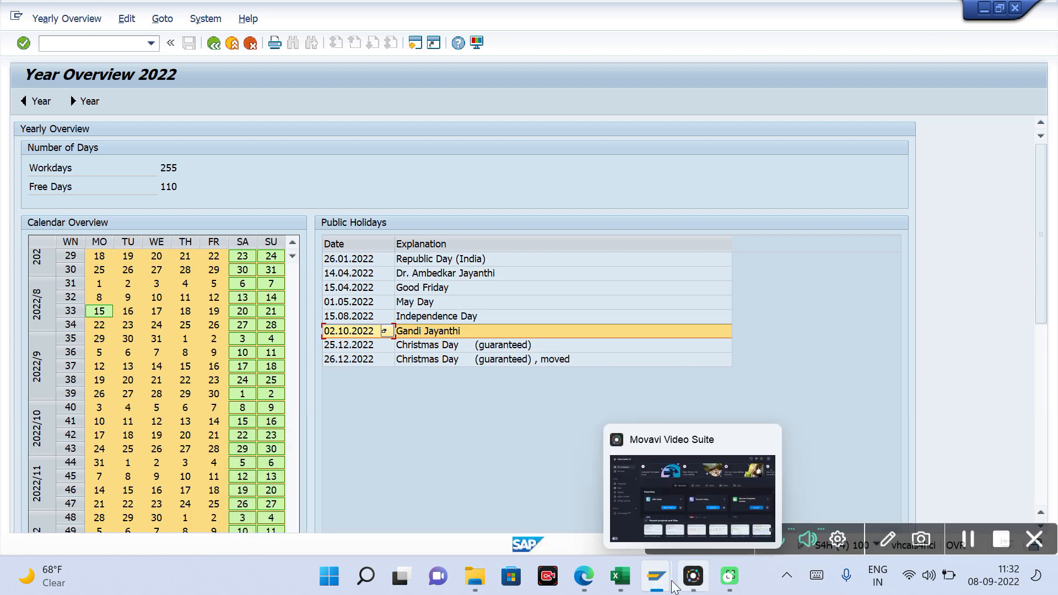
{"action": "left_click", "coordinate": [620, 576]}
{"action": "left_click", "coordinate": [473, 473]}
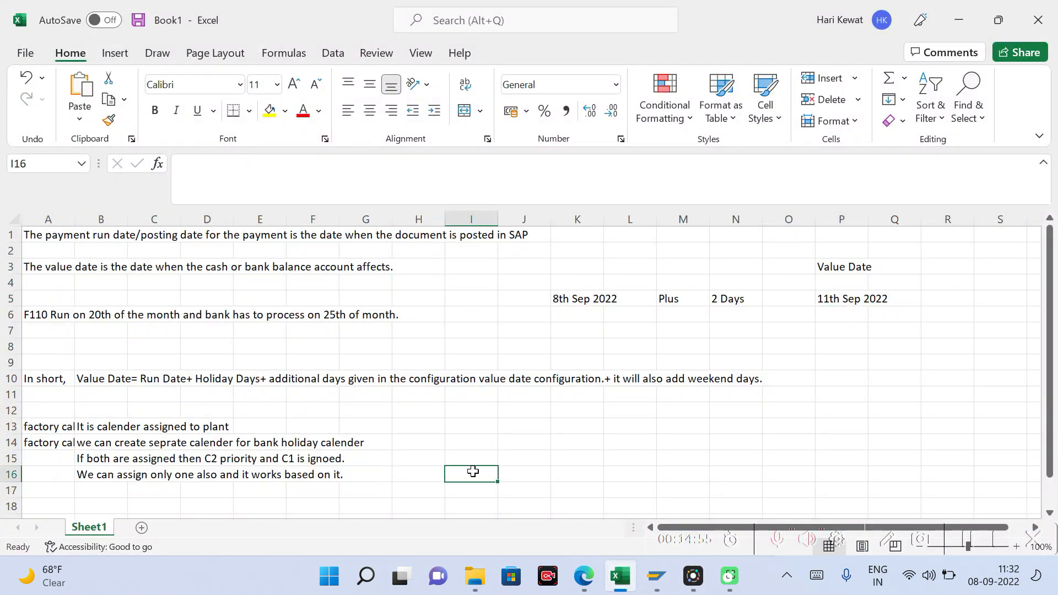
{"action": "type", "text": "2nd Se"}
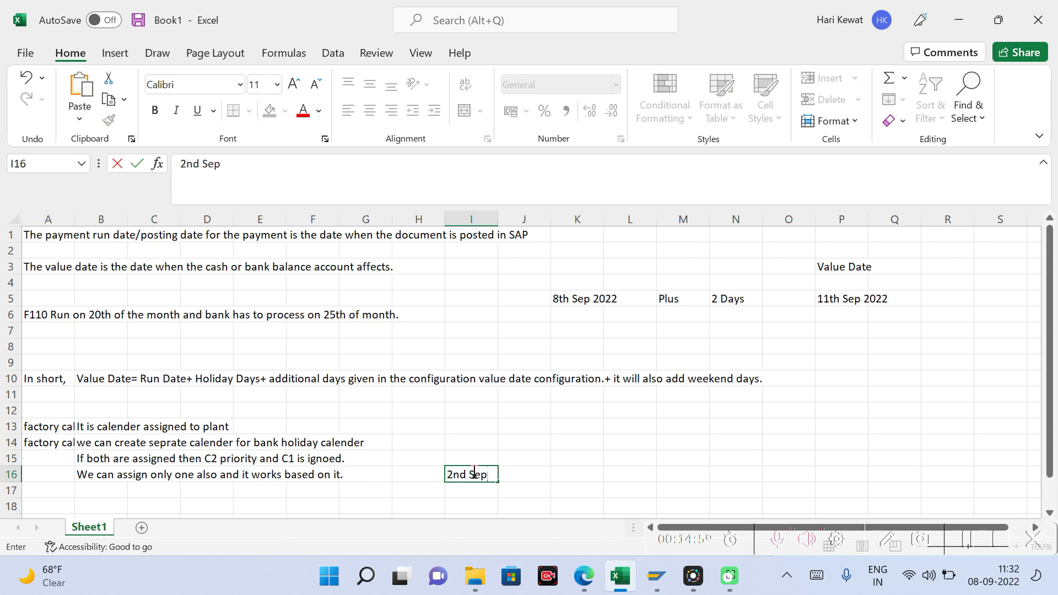
{"action": "type", "text": "p"}
{"action": "key", "text": "Right"}
{"action": "key", "text": "Right"}
{"action": "key", "text": "Left"}
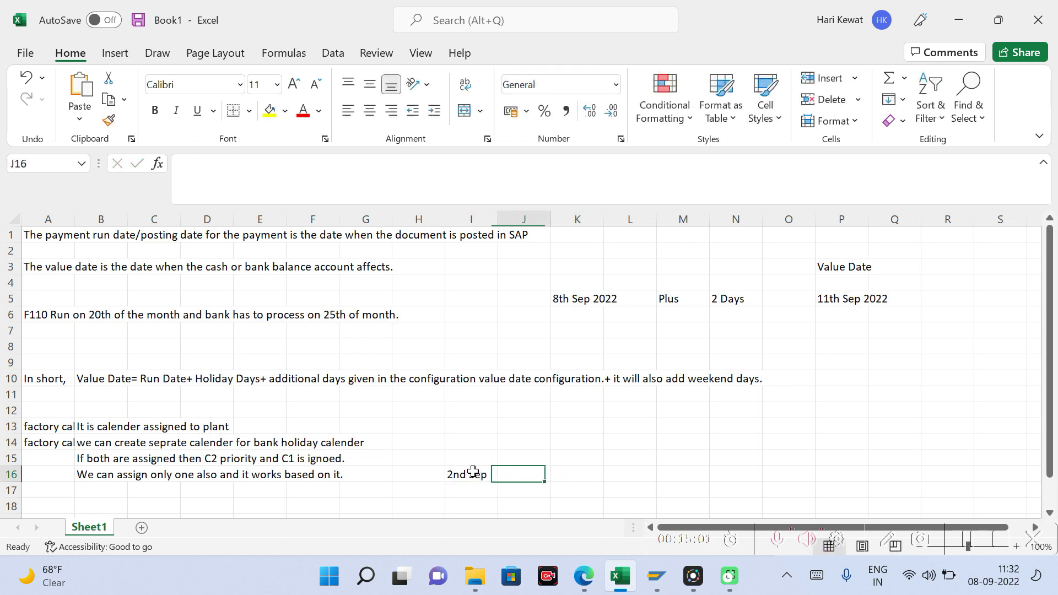
{"action": "key", "text": "Right"}
{"action": "key", "text": "Left"}
{"action": "key", "text": "Left"}
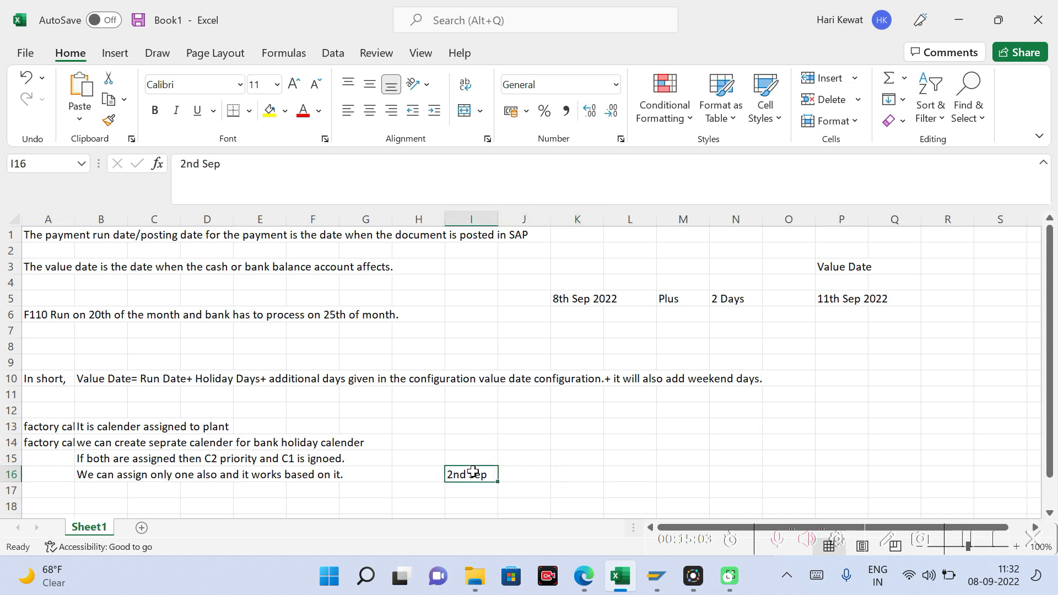
{"action": "key", "text": "Right"}
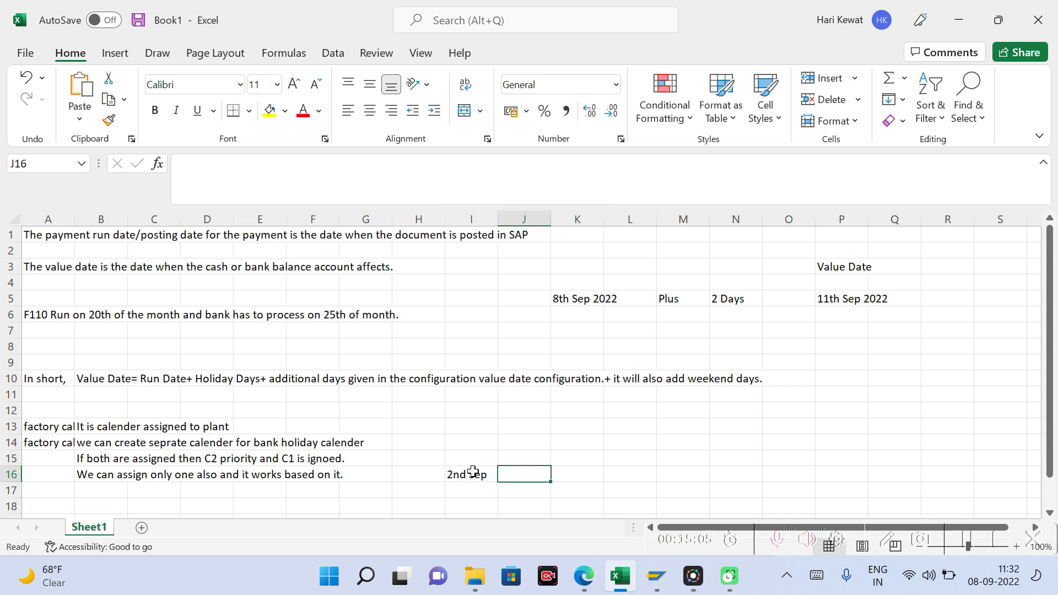
Step: Enter "plus" in J16 and "2 days" in K16 beside the example run date
{"action": "type", "text": "plus"}
{"action": "key", "text": "Right"}
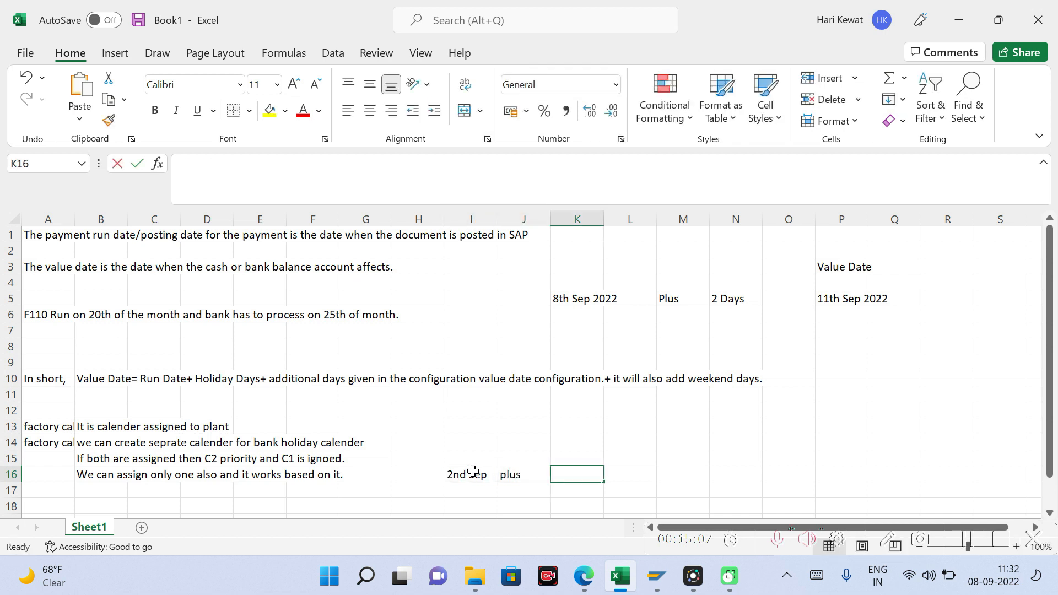
{"action": "type", "text": "2 days"}
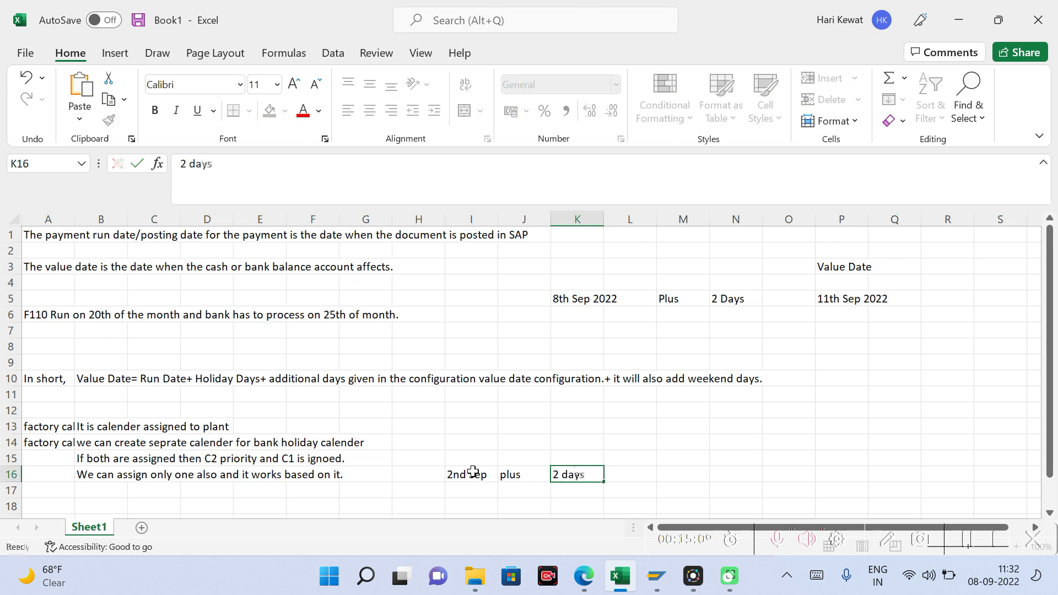
{"action": "key", "text": "Right"}
{"action": "key", "text": "Left"}
{"action": "key", "text": "Left"}
{"action": "key", "text": "Left"}
{"action": "key", "text": "Right"}
Step: Enter "4th Oct" in M16 and the heading "Value Date" above it in M15
{"action": "key", "text": "Right"}
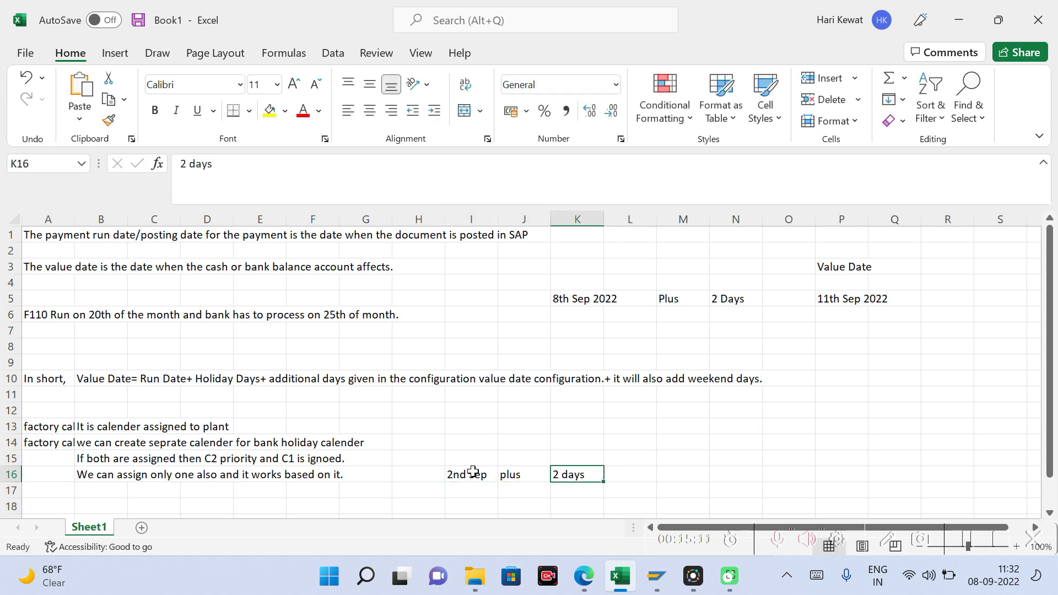
{"action": "key", "text": "Right"}
{"action": "key", "text": "Right"}
{"action": "type", "text": "4t"}
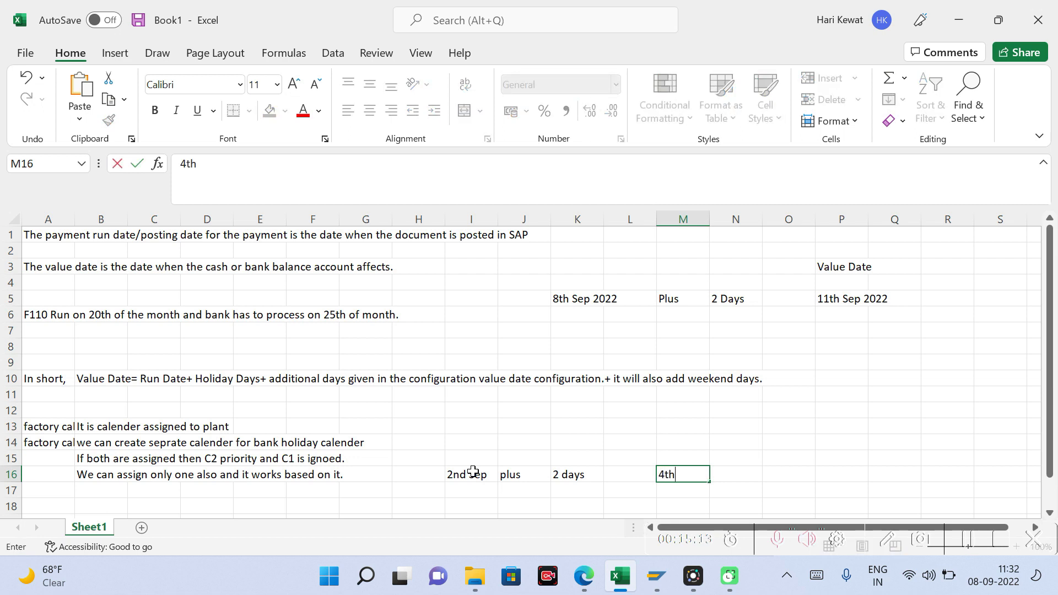
{"action": "type", "text": "h Oct"}
{"action": "key", "text": "Return"}
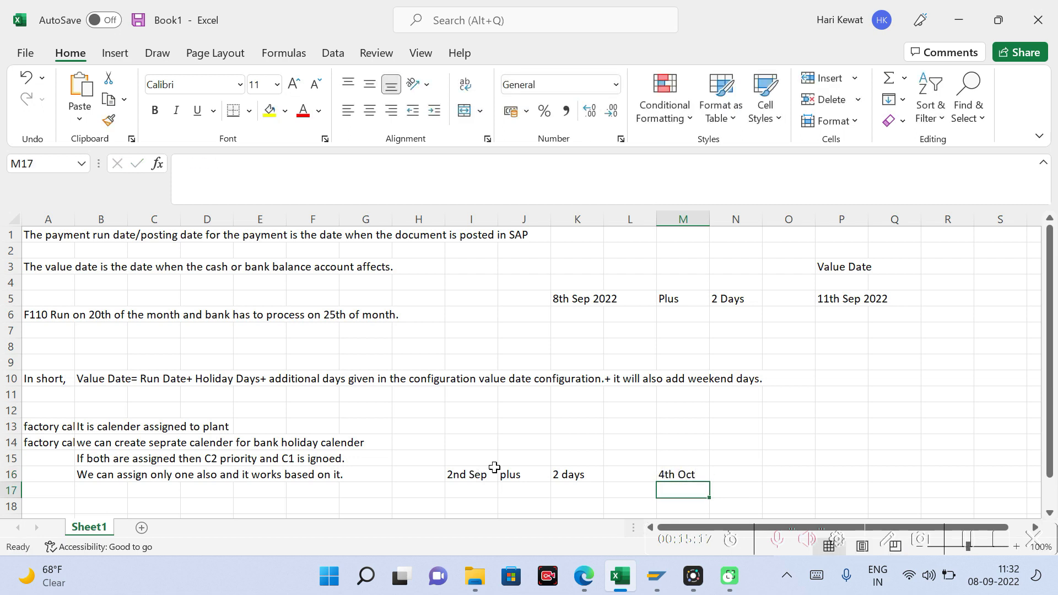
{"action": "left_click", "coordinate": [686, 459]}
{"action": "type", "text": "Val"}
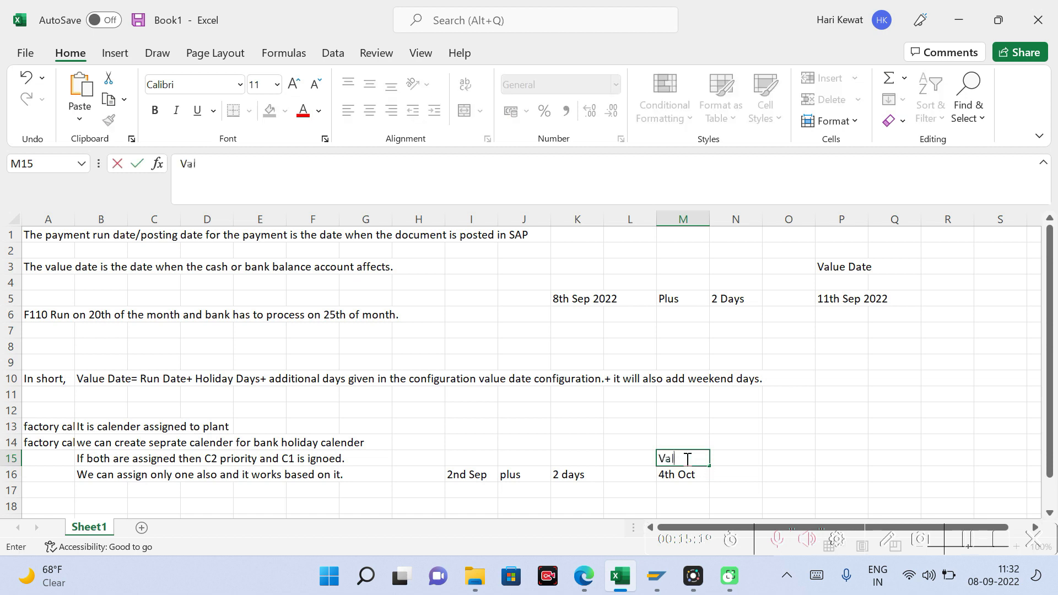
{"action": "type", "text": "ue Date"}
{"action": "key", "text": "Return"}
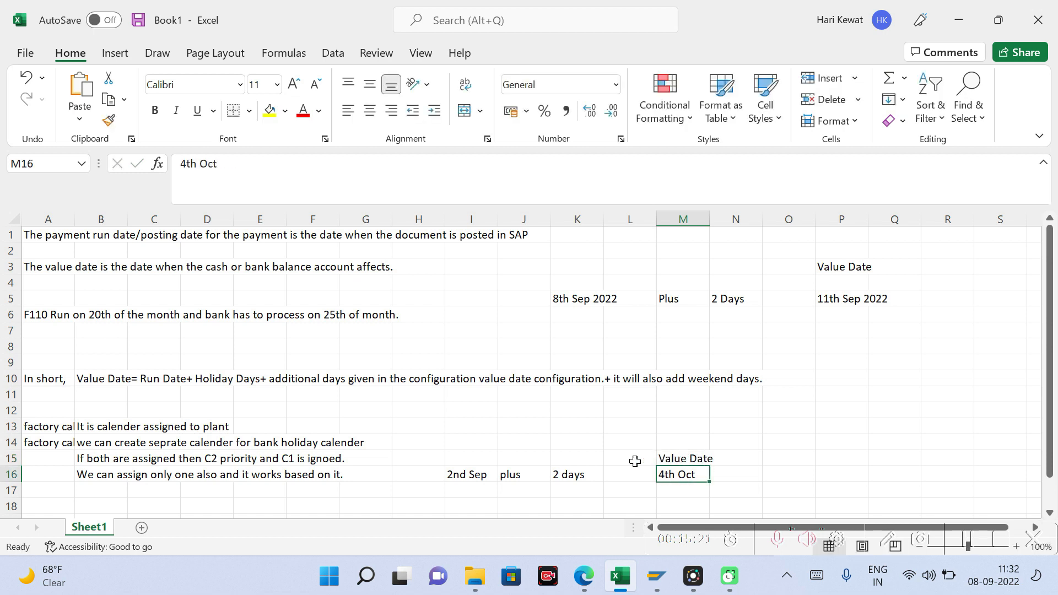
Step: Change the example run date in cell I16 to "2nd October"
{"action": "left_click", "coordinate": [481, 474]}
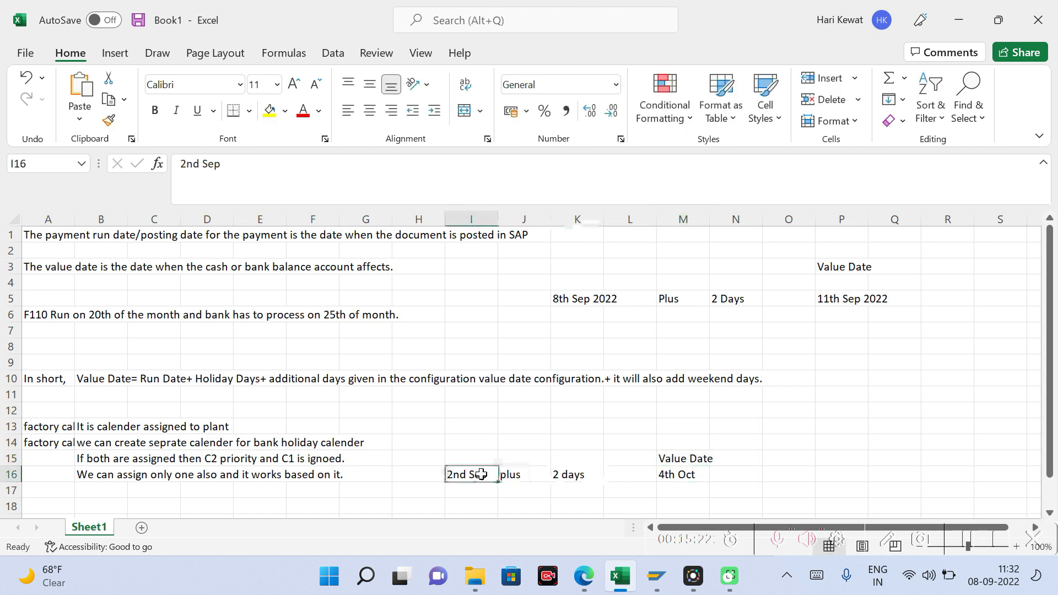
{"action": "left_click", "coordinate": [232, 173]}
{"action": "key", "text": "BackSpace"}
{"action": "key", "text": "BackSpace"}
{"action": "key", "text": "BackSpace"}
{"action": "type", "text": "October"}
{"action": "key", "text": "Return"}
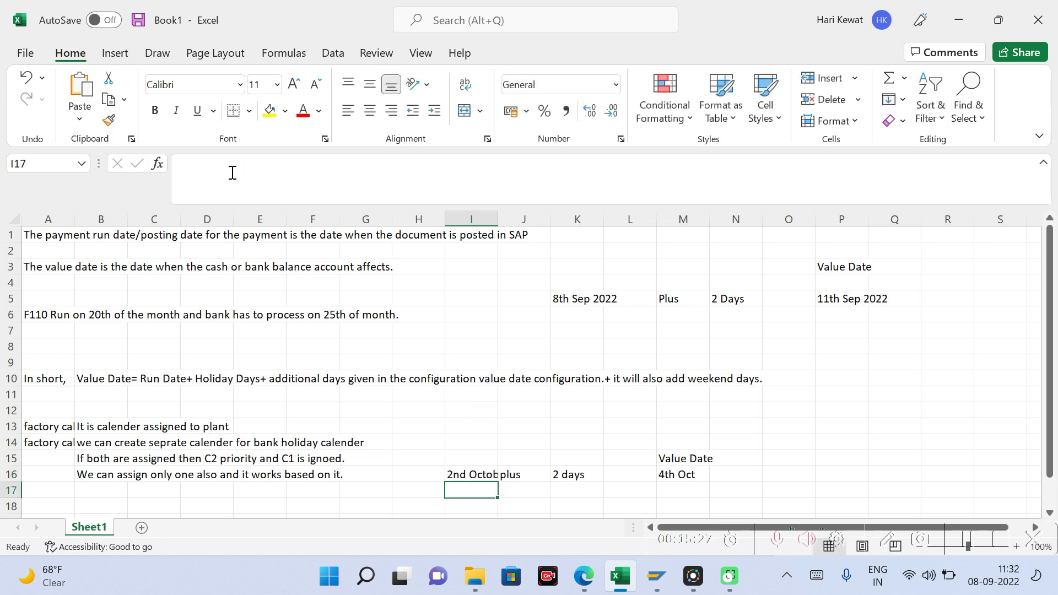
{"action": "key", "text": "Up"}
{"action": "key", "text": "Right"}
{"action": "key", "text": "Right"}
{"action": "key", "text": "Right"}
{"action": "key", "text": "Right"}
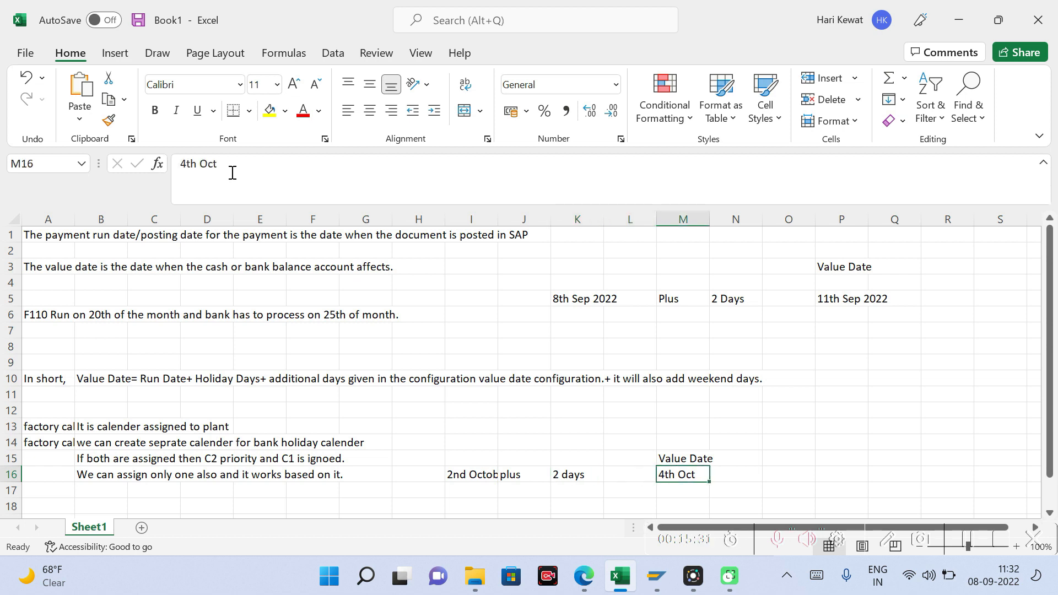
{"action": "left_click", "coordinate": [470, 475]}
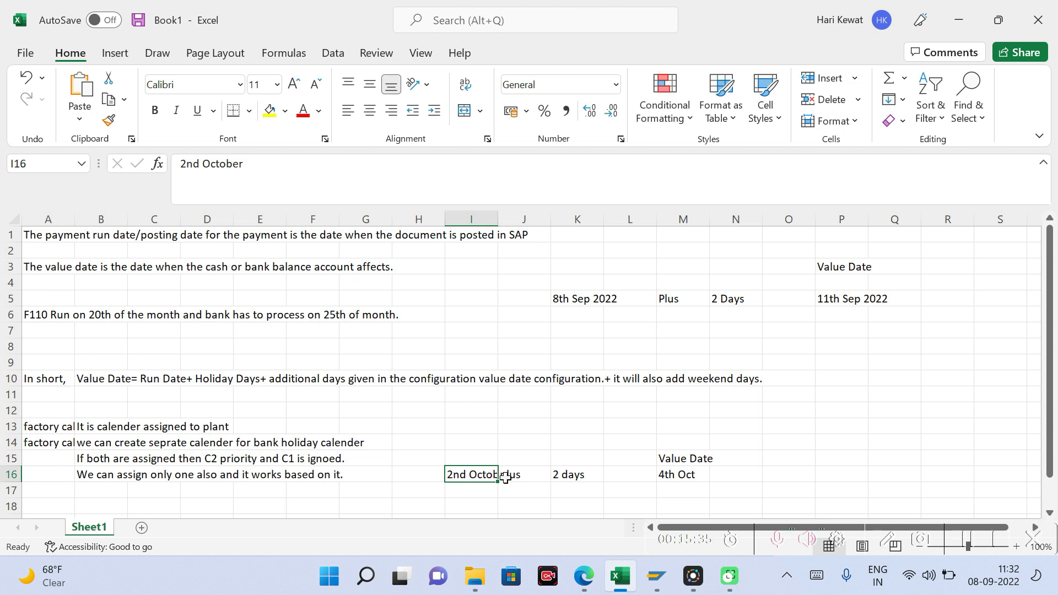
{"action": "left_click", "coordinate": [679, 473]}
{"action": "left_click", "coordinate": [471, 473]}
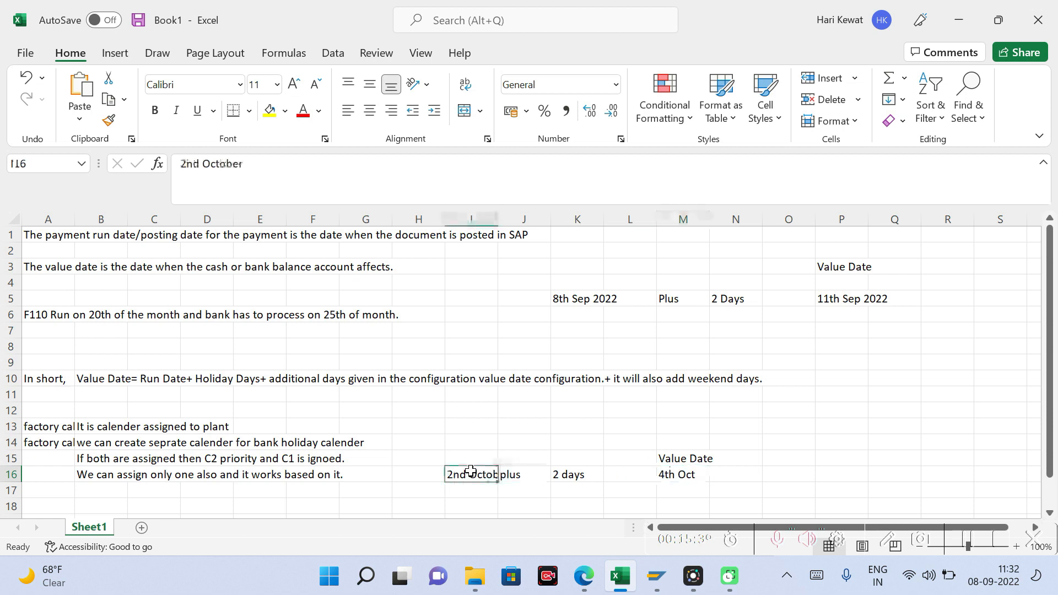
Step: Enter "3rd October" in cell J14, above the run date example
{"action": "left_click", "coordinate": [539, 441]}
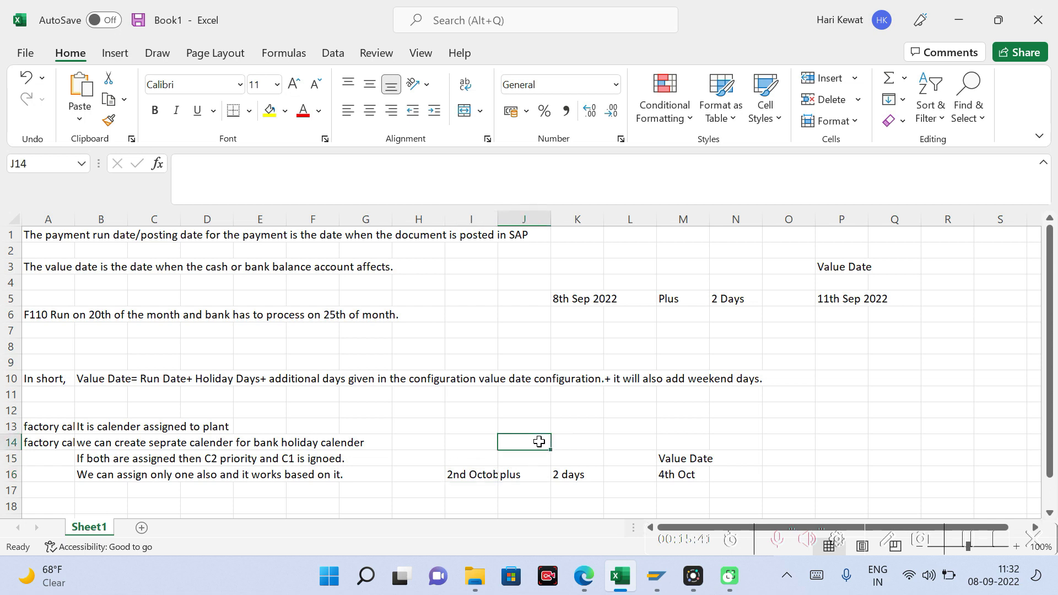
{"action": "type", "text": "rd"}
{"action": "key", "text": "BackSpace"}
{"action": "key", "text": "BackSpace"}
{"action": "type", "text": "3"}
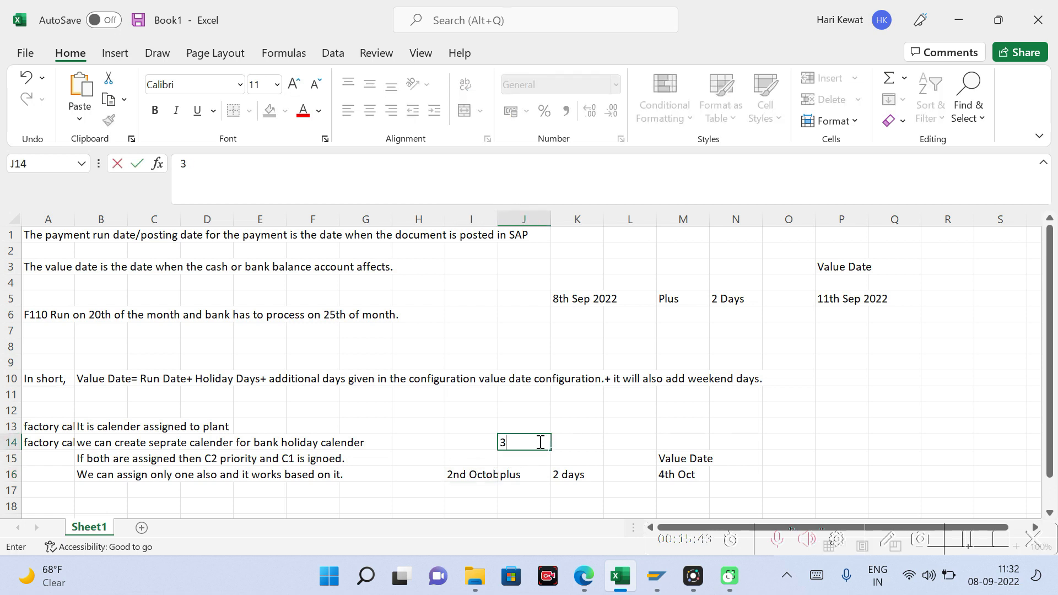
{"action": "type", "text": "rd October"}
{"action": "key", "text": "Tab"}
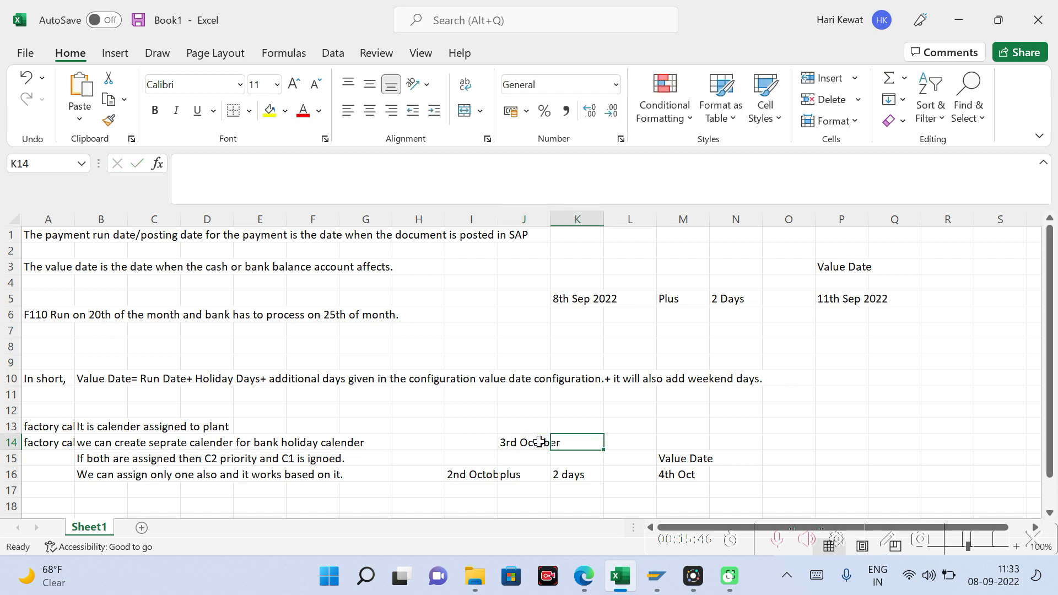
Step: Change the day number of the example value date in cell M16, keeping October as the month
{"action": "left_click", "coordinate": [574, 476]}
{"action": "left_click", "coordinate": [677, 469]}
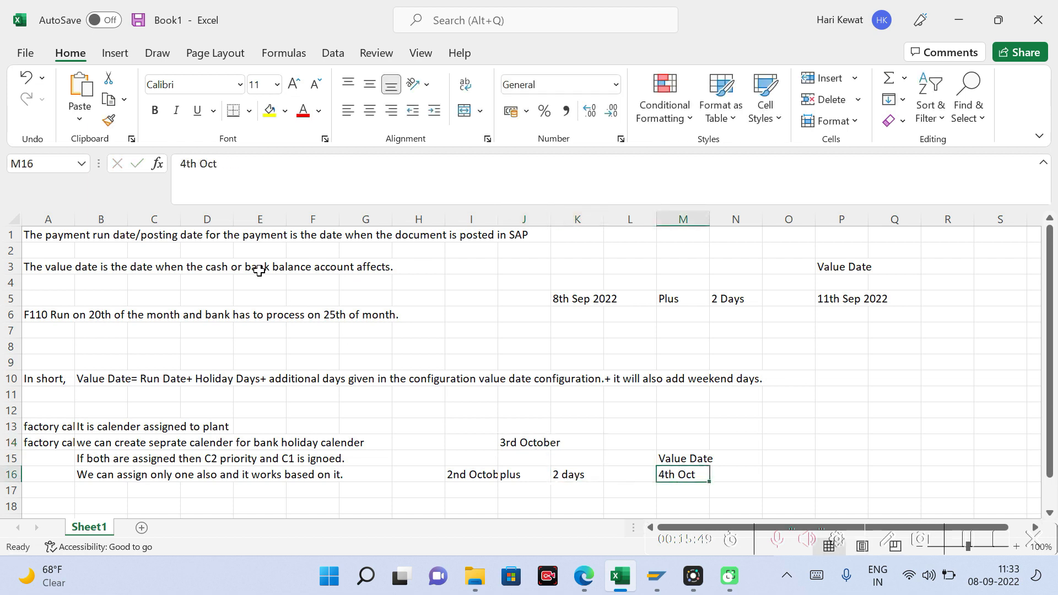
{"action": "left_click", "coordinate": [187, 164]}
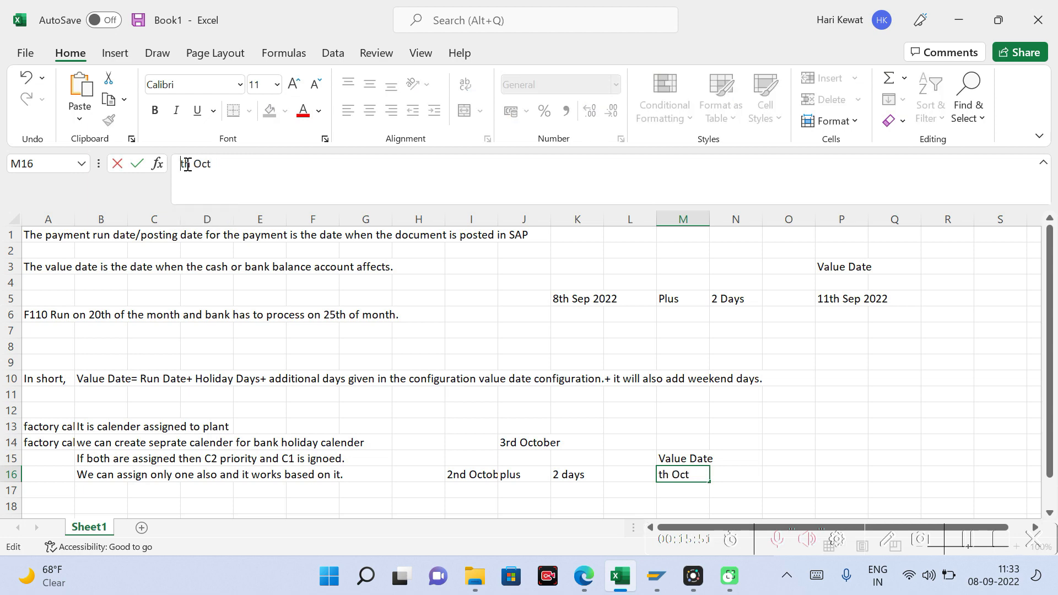
{"action": "key", "text": "Return"}
Step: Switch to SAP and check the Gandi Jayanthi holiday in the 2022 year overview, returning to the Excel notes
{"action": "key", "text": "alt+Tab"}
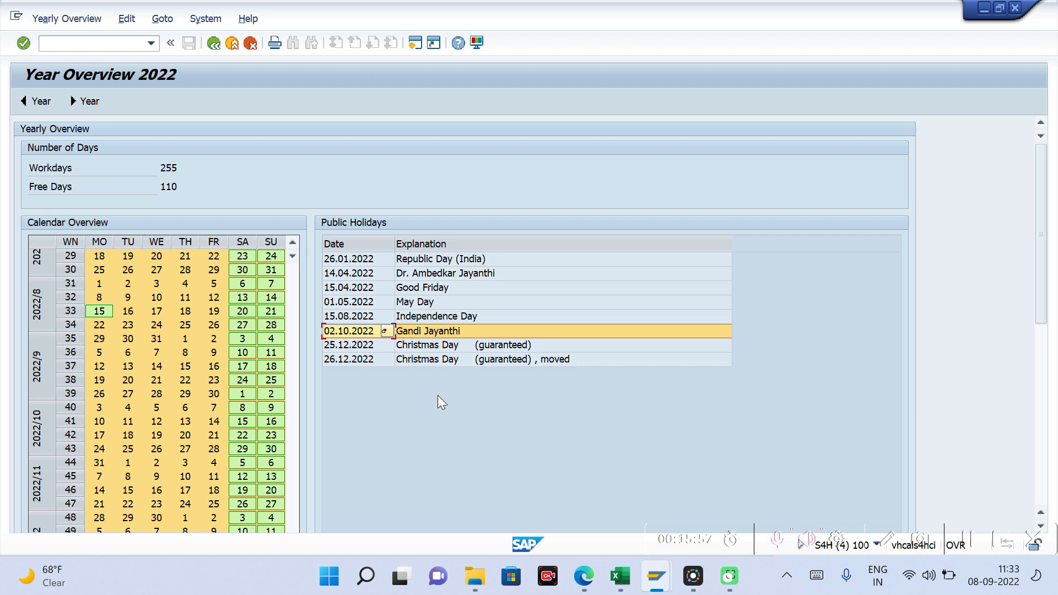
{"action": "left_click", "coordinate": [415, 329]}
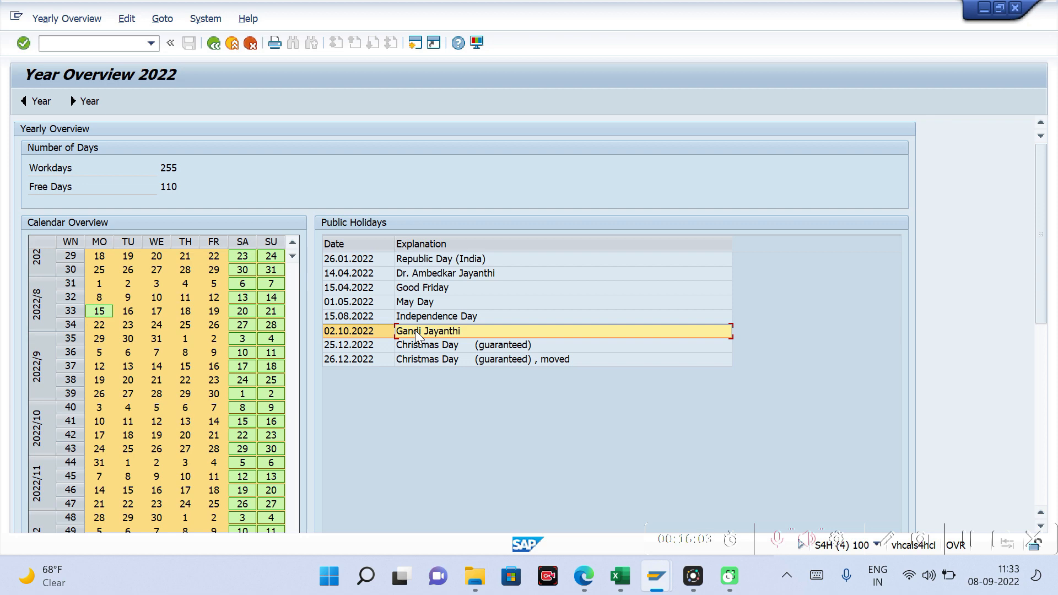
{"action": "key", "text": "alt+Tab"}
Step: Switch to the SAP automatic payment run dated 08.09.2022 with identification 1 and delete its payment proposal
{"action": "mouse_move", "coordinate": [657, 577]}
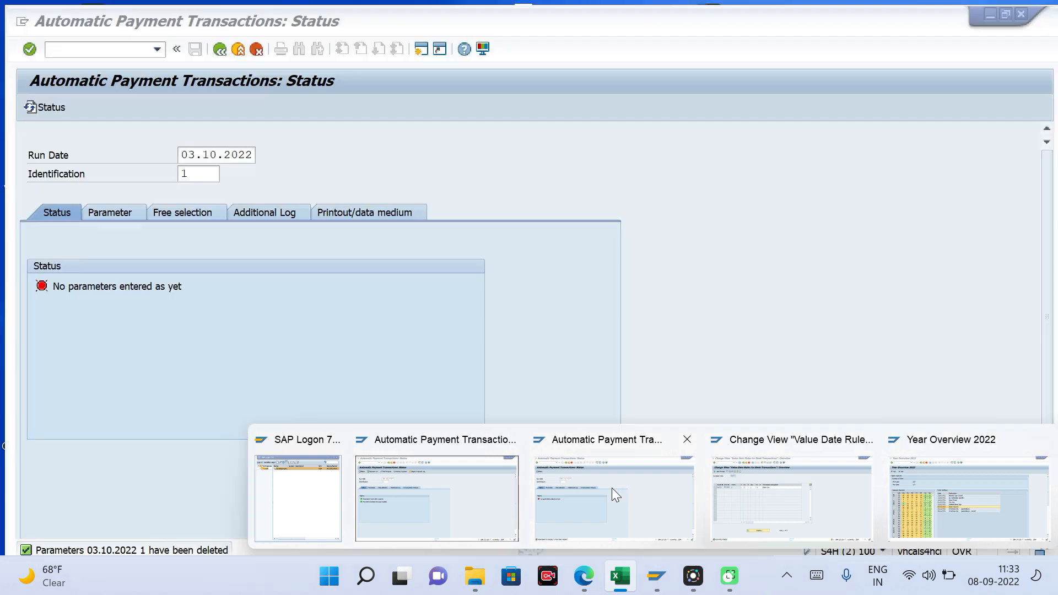
{"action": "left_click", "coordinate": [612, 488]}
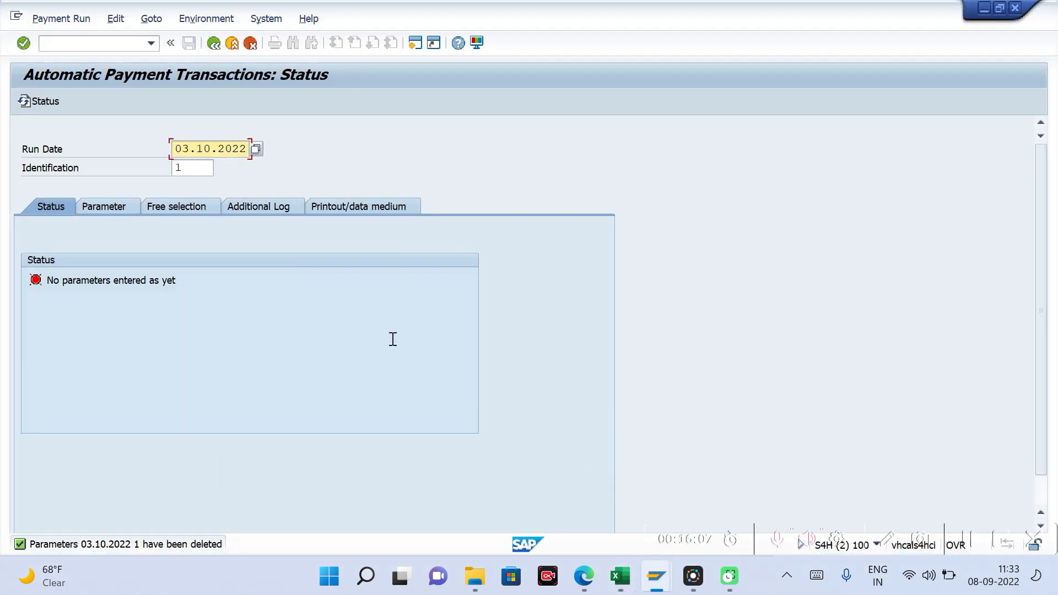
{"action": "mouse_move", "coordinate": [657, 577]}
{"action": "left_click", "coordinate": [415, 480]}
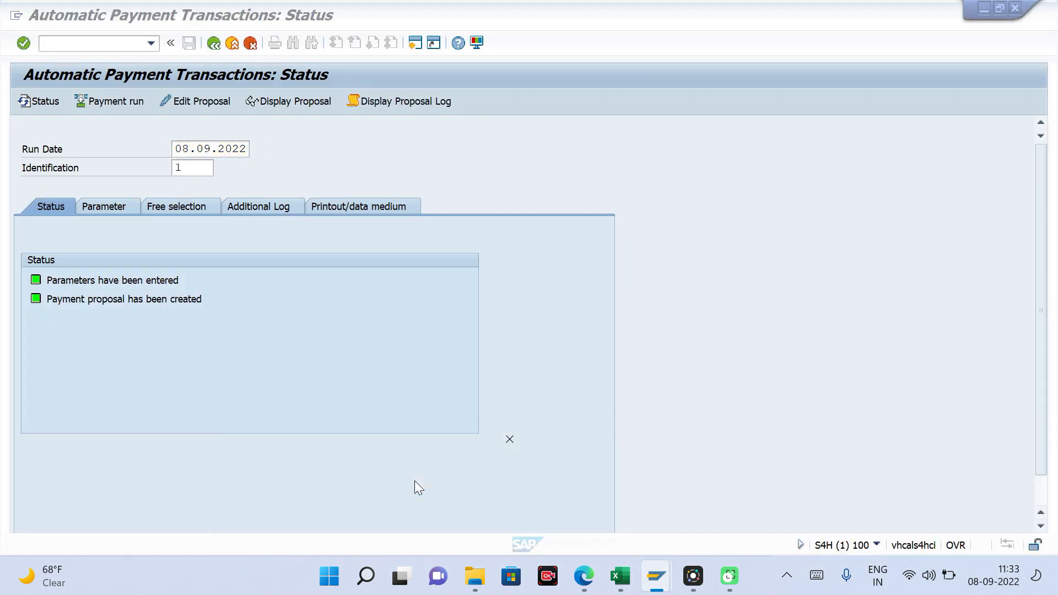
{"action": "left_click", "coordinate": [116, 18]}
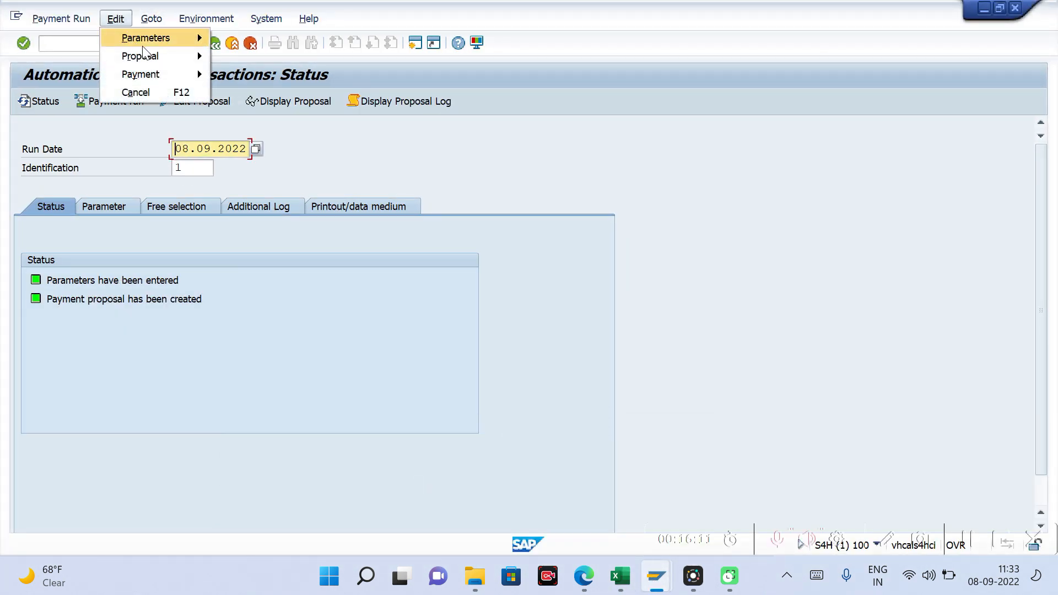
{"action": "mouse_move", "coordinate": [148, 57]}
{"action": "left_click", "coordinate": [240, 111]}
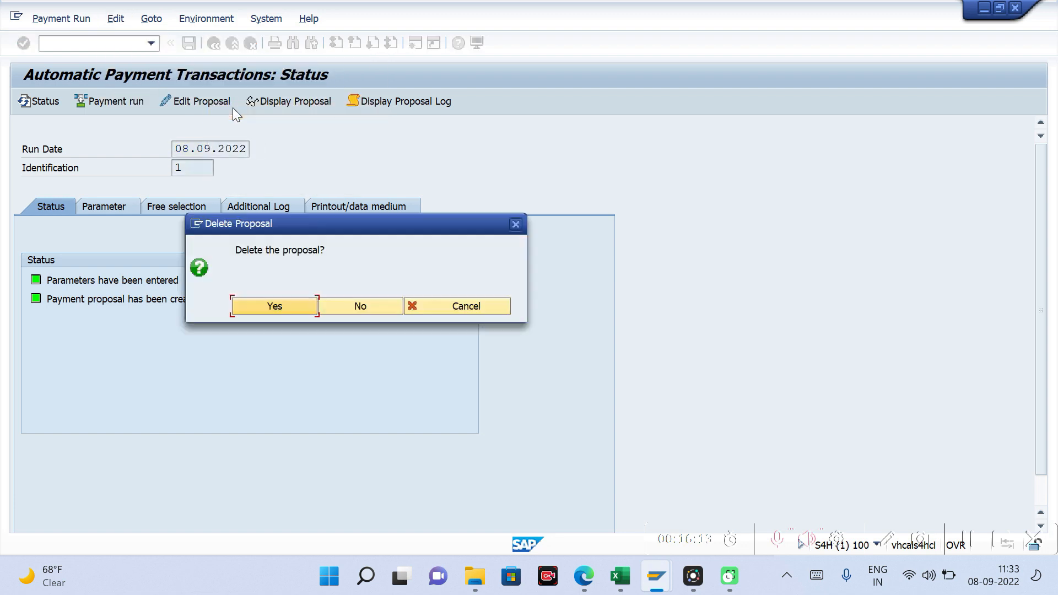
{"action": "left_click", "coordinate": [279, 305]}
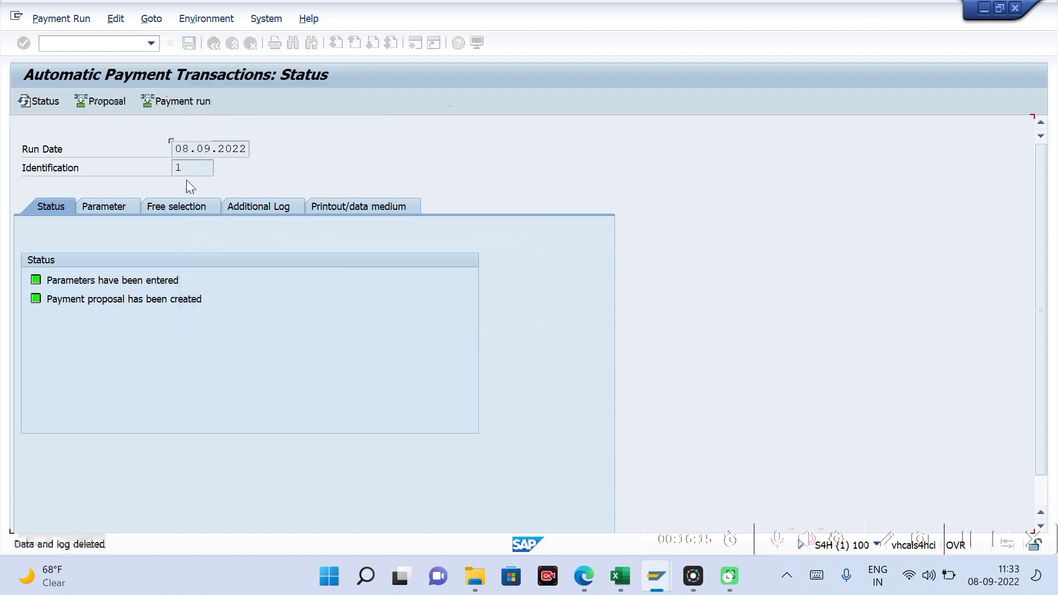
Step: Delete the parameters of the 08.09.2022 payment run
{"action": "left_click", "coordinate": [123, 30]}
{"action": "mouse_move", "coordinate": [182, 36]}
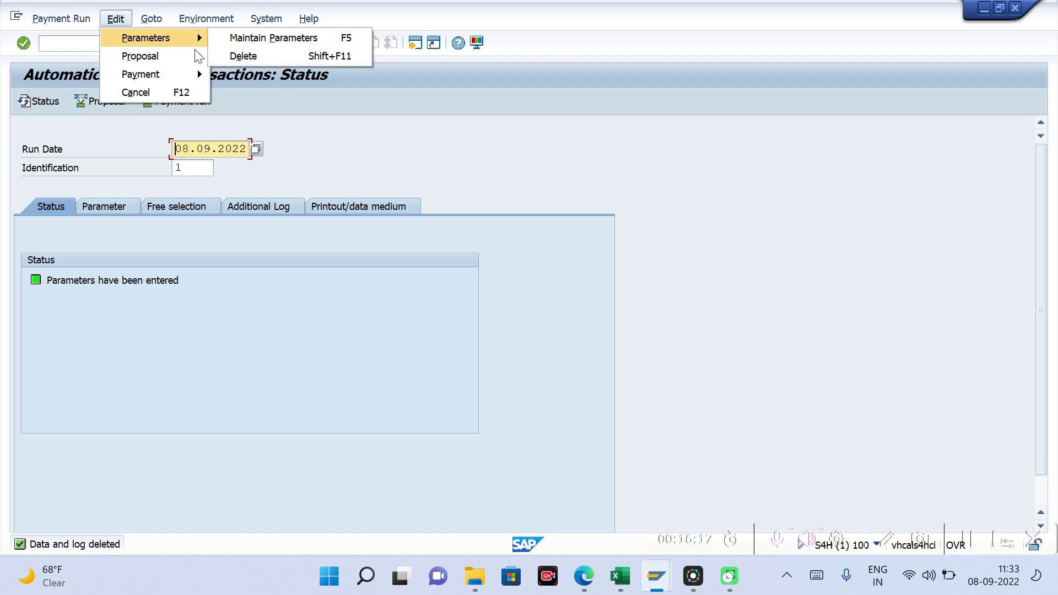
{"action": "left_click", "coordinate": [233, 58]}
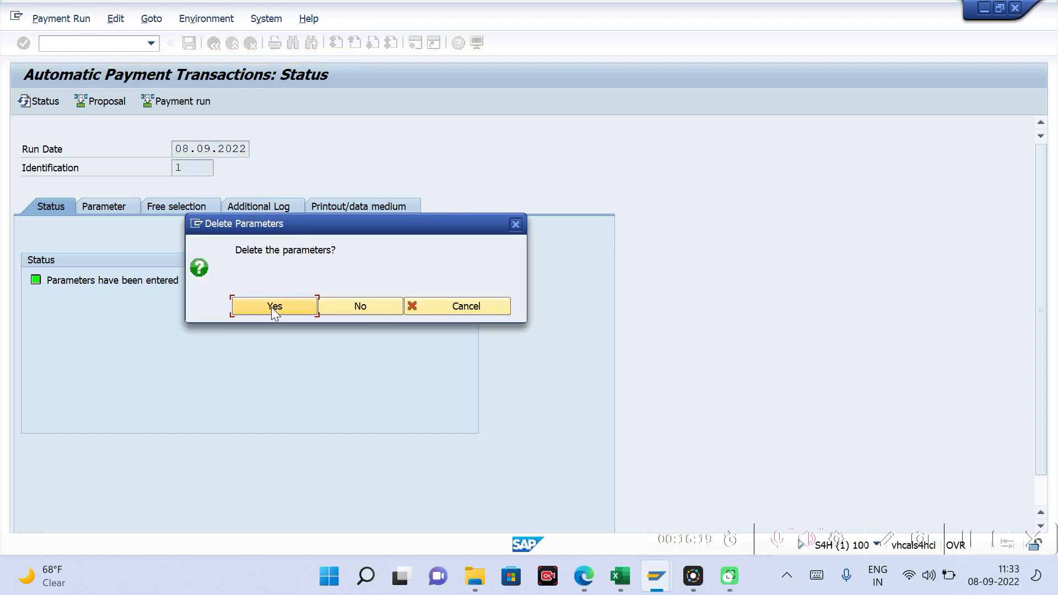
{"action": "left_click", "coordinate": [274, 306]}
Step: Set the payment run date to 02.10.2022, checking the holiday date against the 2022 year overview
{"action": "left_click", "coordinate": [245, 149]}
{"action": "key", "text": "BackSpace"}
{"action": "key", "text": "BackSpace"}
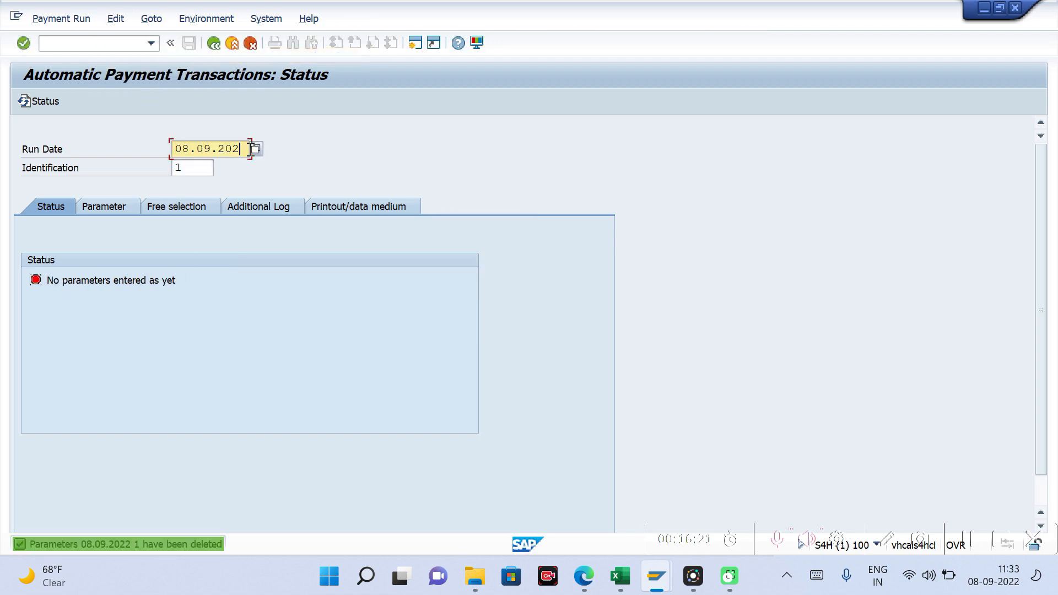
{"action": "key", "text": "BackSpace"}
{"action": "key", "text": "BackSpace"}
{"action": "key", "text": "BackSpace"}
{"action": "key", "text": "BackSpace"}
{"action": "key", "text": "BackSpace"}
{"action": "key", "text": "BackSpace"}
{"action": "key", "text": "BackSpace"}
{"action": "key", "text": "BackSpace"}
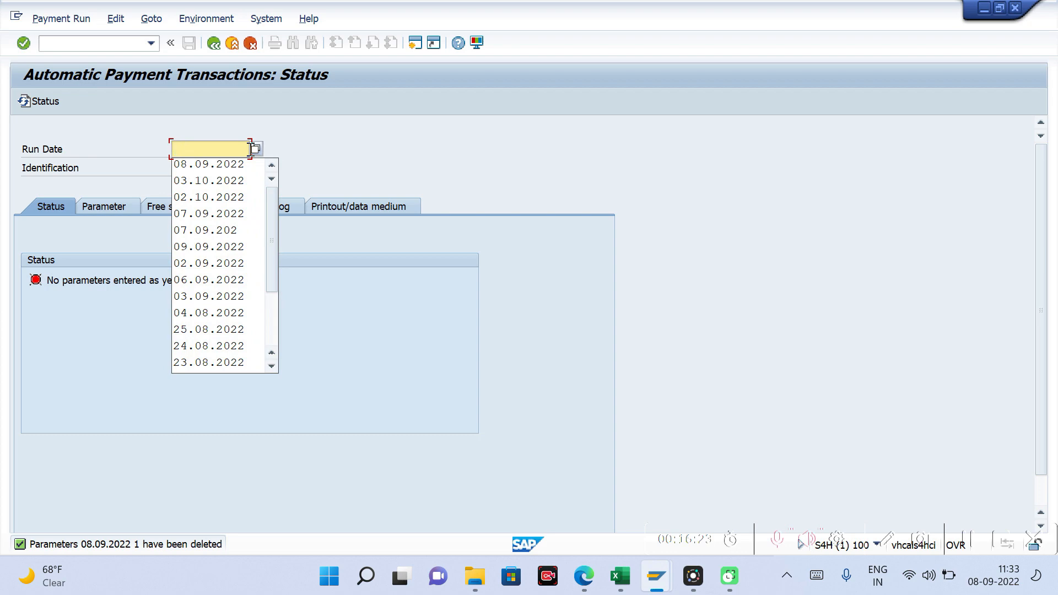
{"action": "type", "text": "0"}
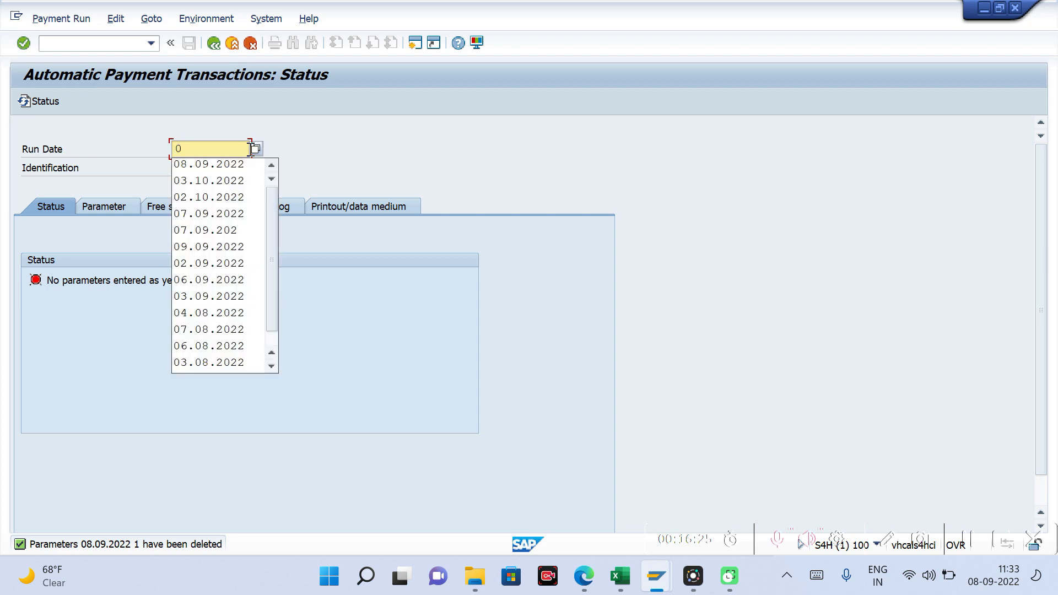
{"action": "type", "text": "3"}
{"action": "key", "text": "alt+Tab"}
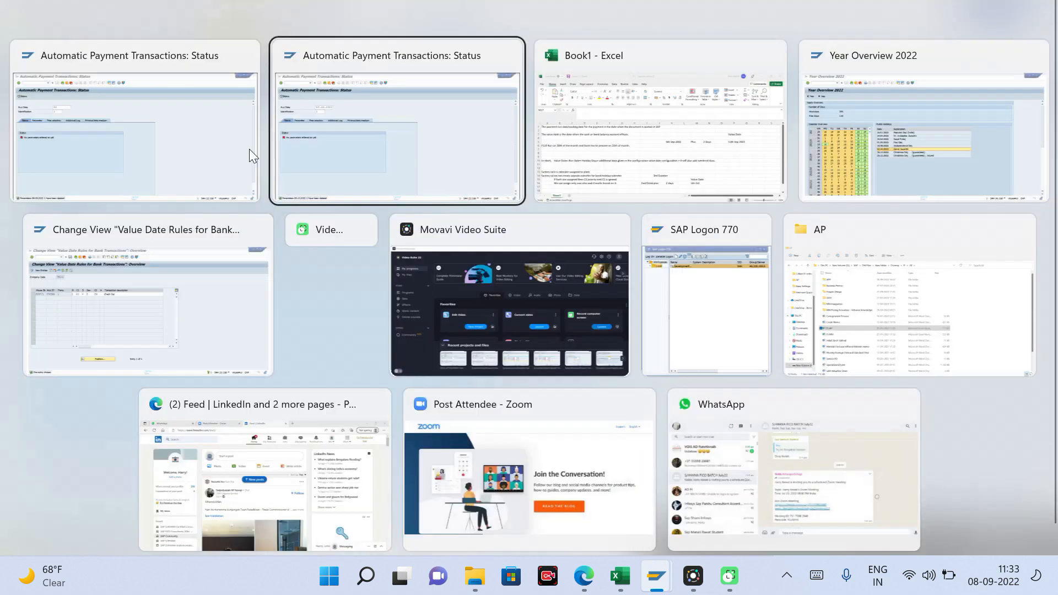
{"action": "key", "text": "alt+Tab"}
{"action": "key", "text": "alt+Tab"}
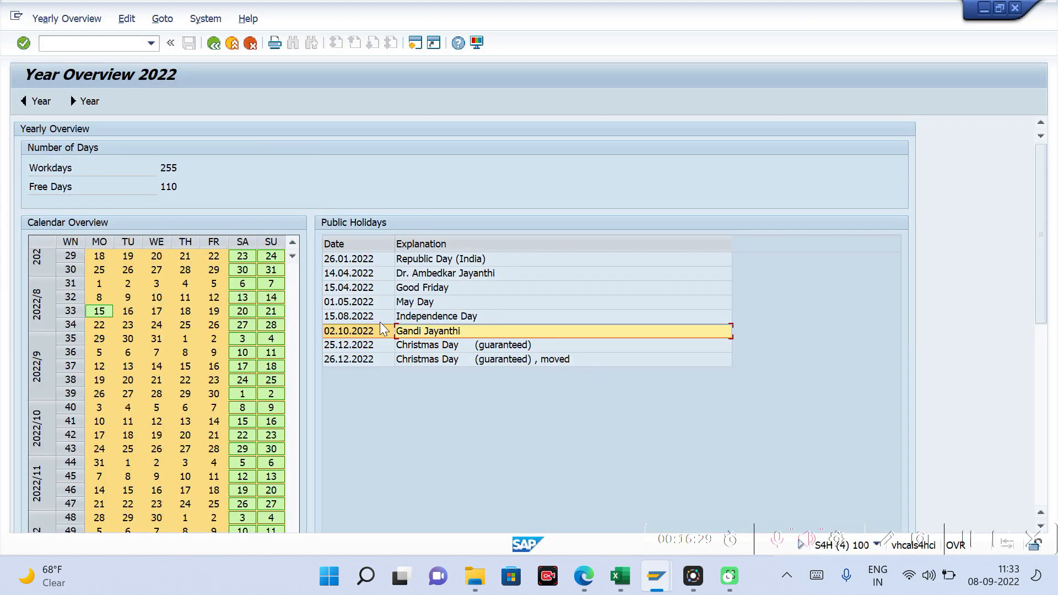
{"action": "key", "text": "alt+Tab"}
{"action": "type", "text": "10."}
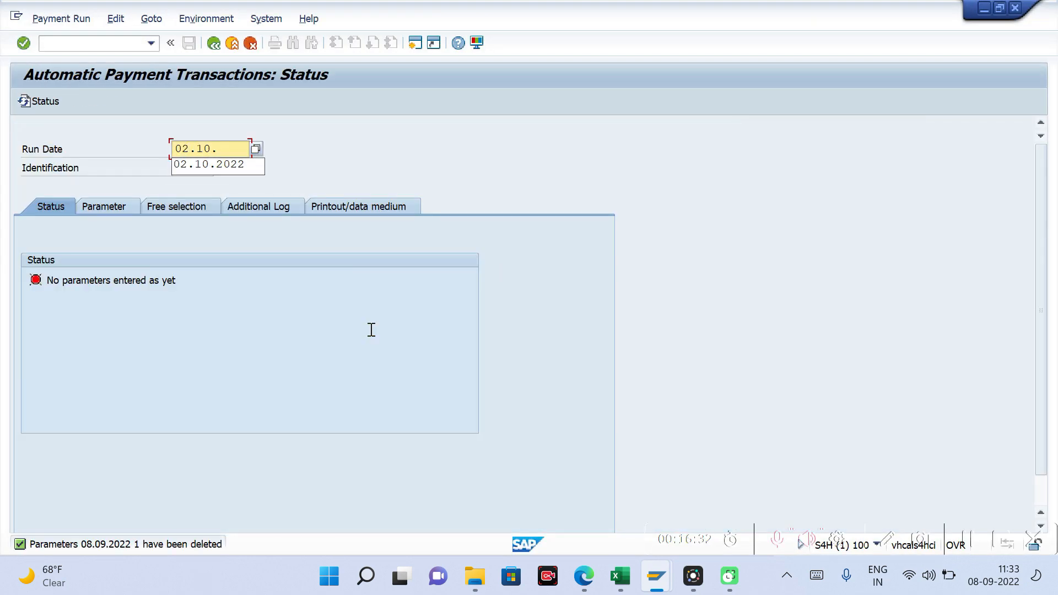
{"action": "key", "text": "Down"}
{"action": "key", "text": "Tab"}
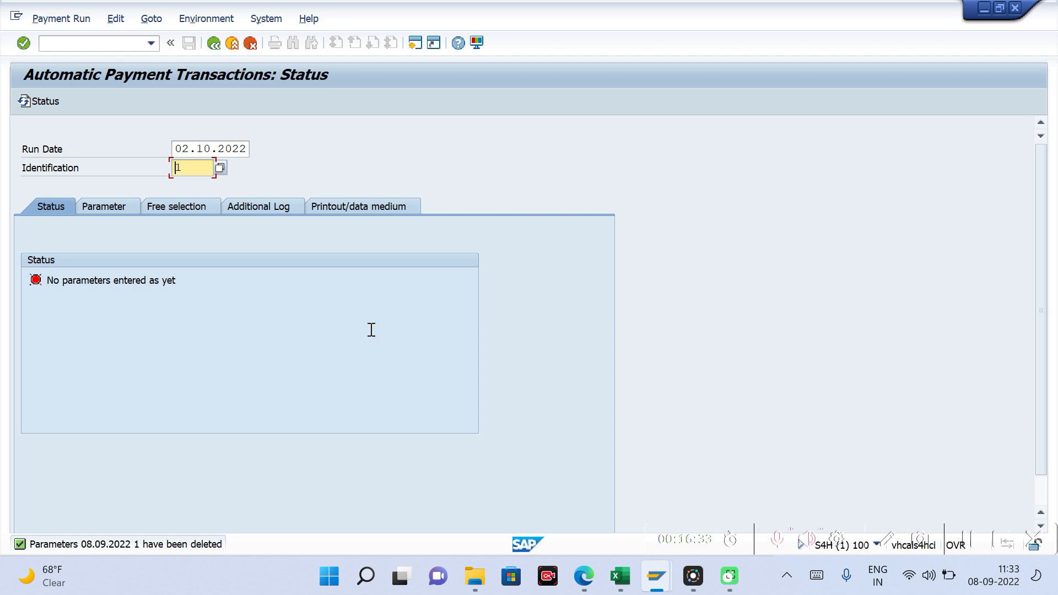
Step: Enter company code TM10, payment method C and next posting date 12.12.2022 in the payment run parameters
{"action": "left_click", "coordinate": [115, 208]}
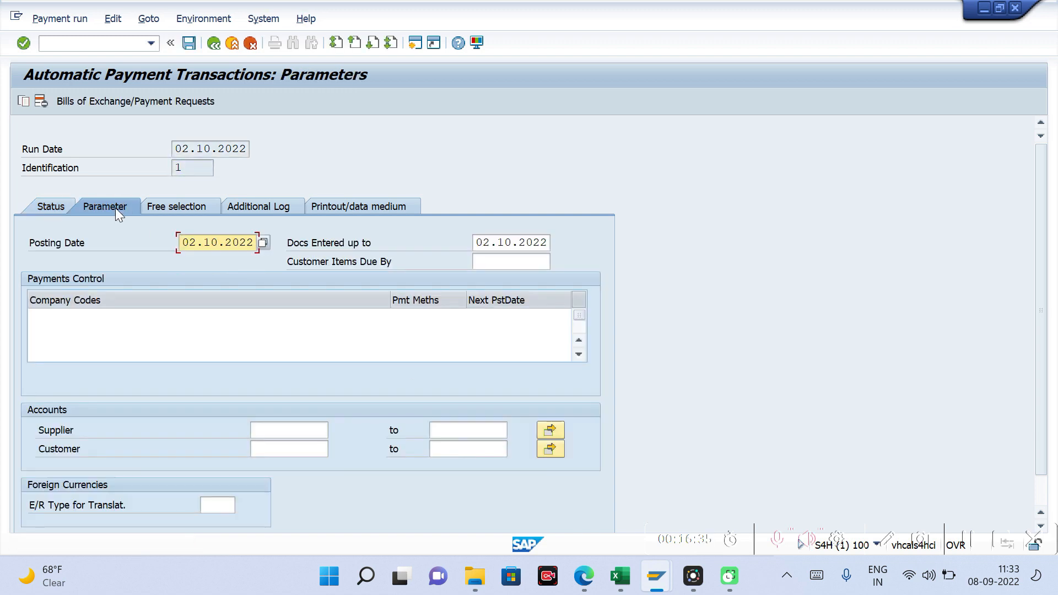
{"action": "left_click", "coordinate": [61, 313]}
{"action": "key", "text": "Down"}
{"action": "key", "text": "Tab"}
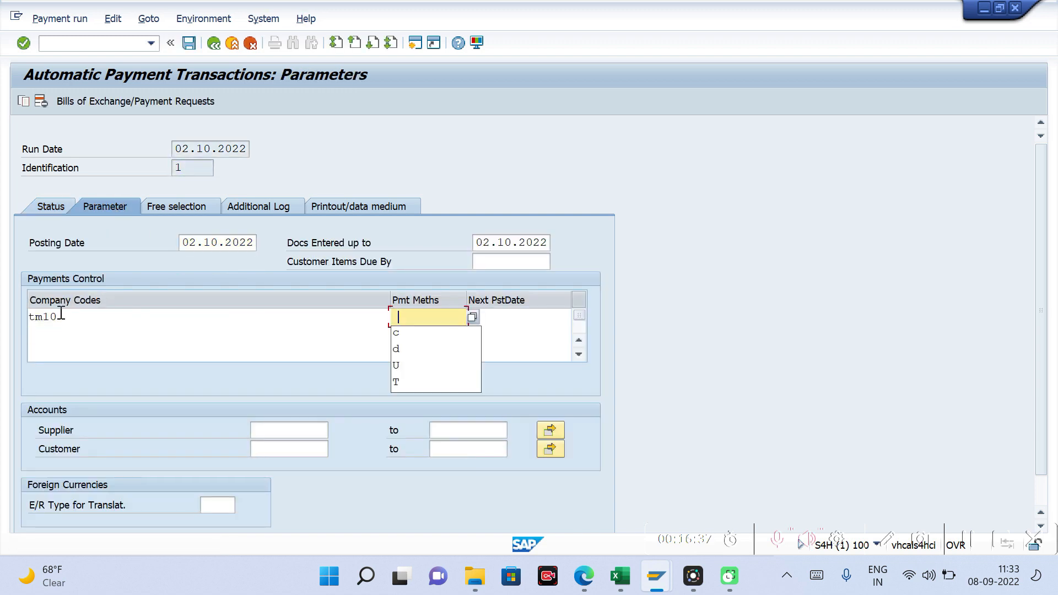
{"action": "key", "text": "Down"}
{"action": "key", "text": "Tab"}
{"action": "key", "text": "Down"}
{"action": "key", "text": "Return"}
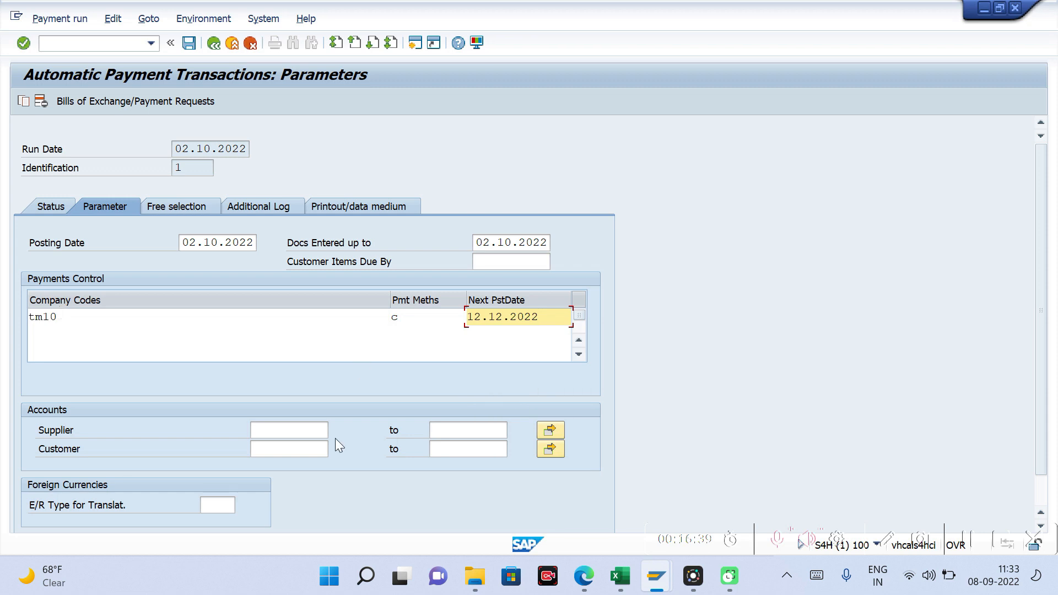
Step: Enter the domestic vendor's supplier number as the account to pay in the run parameters
{"action": "left_click", "coordinate": [286, 434]}
{"action": "key", "text": "Down"}
{"action": "key", "text": "Return"}
{"action": "key", "text": "Return"}
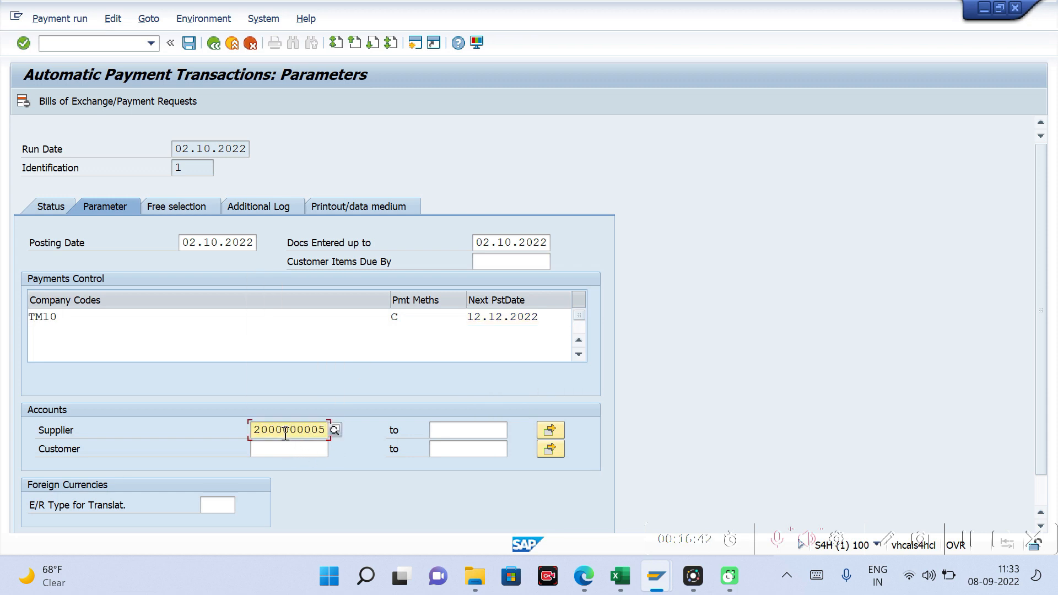
Step: Enable additional logging for Due Date Check, Payment Method Selection in All Cases and Line Items of the Payment Documents
{"action": "left_click", "coordinate": [250, 204]}
{"action": "left_click", "coordinate": [34, 280]}
{"action": "left_click", "coordinate": [34, 299]}
{"action": "left_click", "coordinate": [34, 337]}
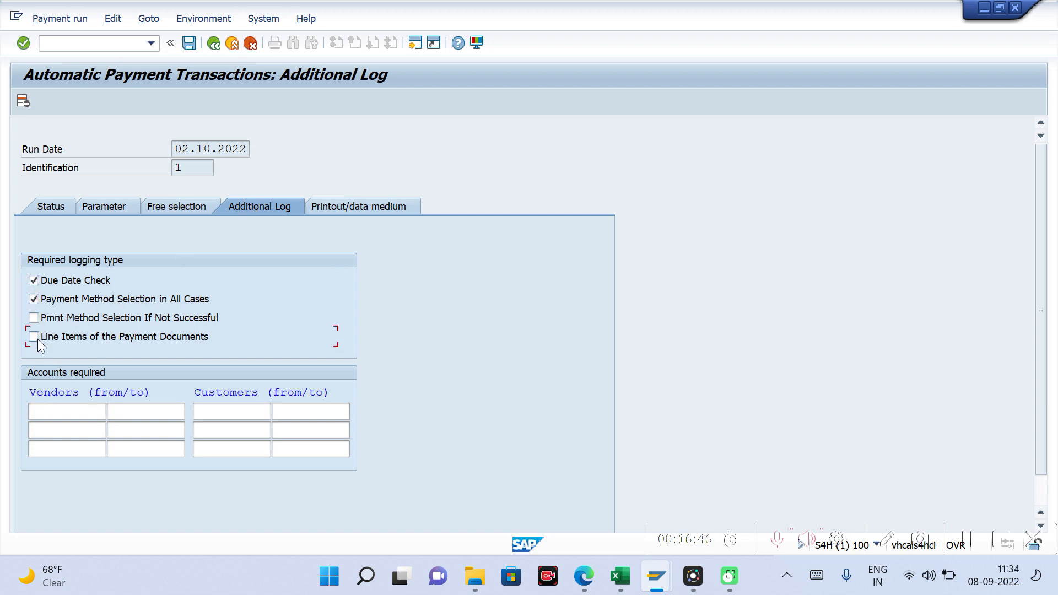
Step: Enter the supplier number as the vendor account required in the additional log and save the run parameters
{"action": "left_click", "coordinate": [69, 414]}
{"action": "key", "text": "space"}
{"action": "key", "text": "Down"}
{"action": "key", "text": "Return"}
{"action": "key", "text": "Return"}
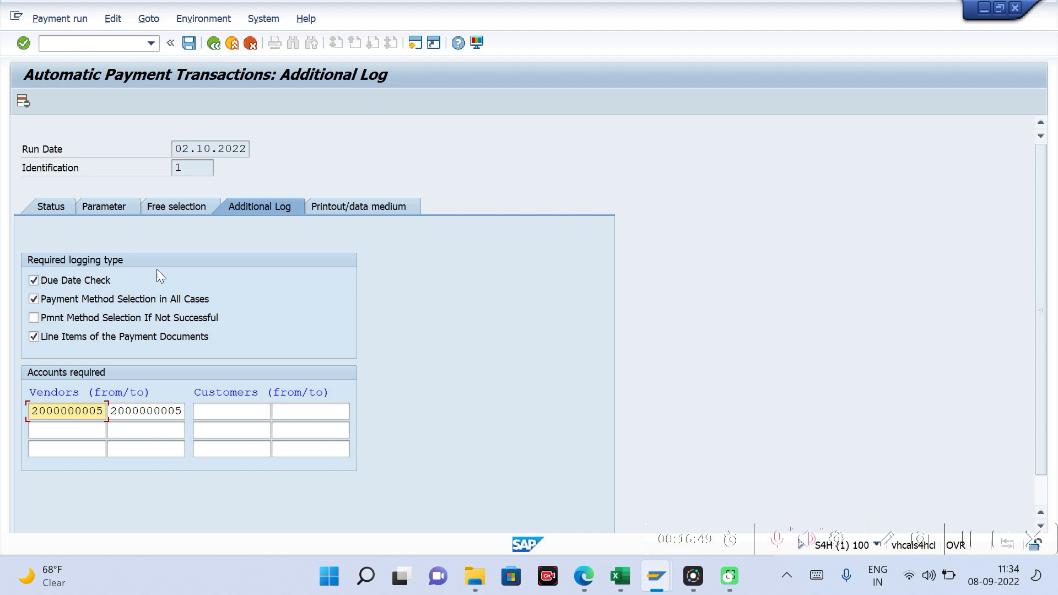
{"action": "key", "text": "Return"}
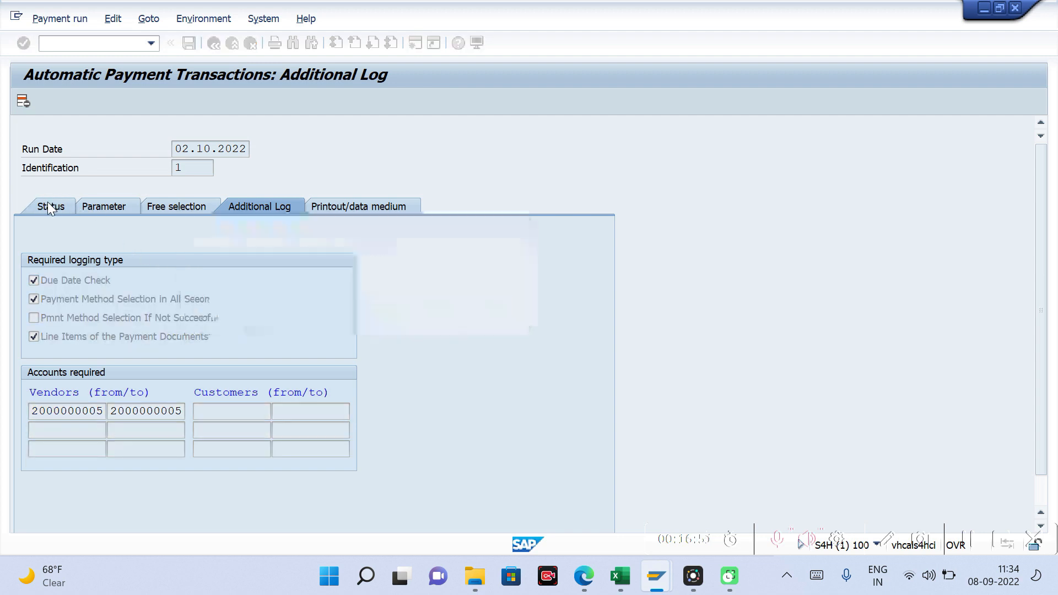
Step: Schedule the payment proposal for the 02.10.2022 run to start immediately and display the proposal
{"action": "left_click", "coordinate": [117, 104]}
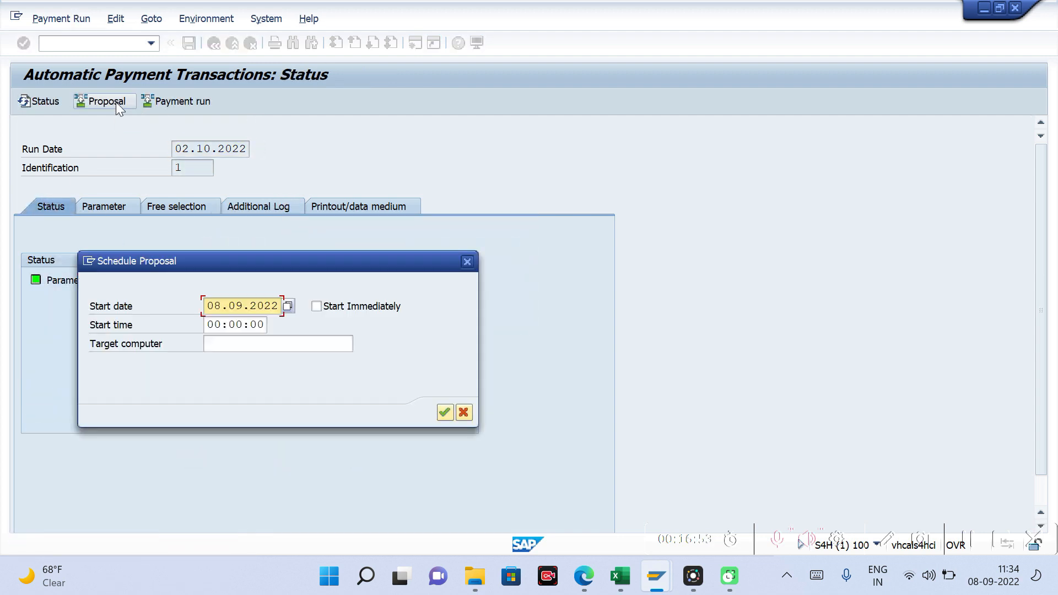
{"action": "left_click", "coordinate": [316, 306]}
{"action": "key", "text": "Return"}
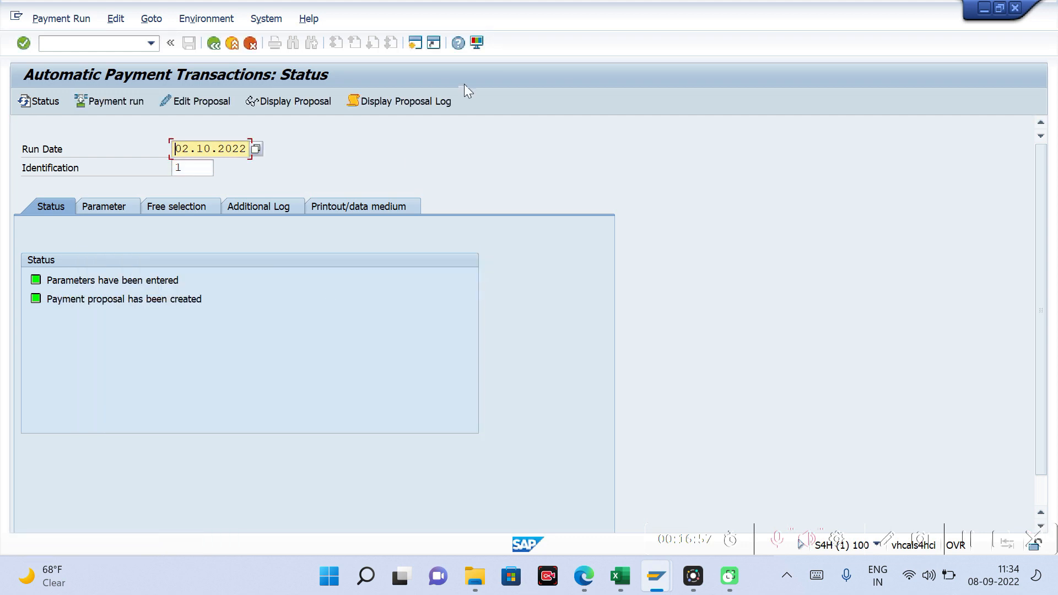
{"action": "left_click", "coordinate": [302, 102]}
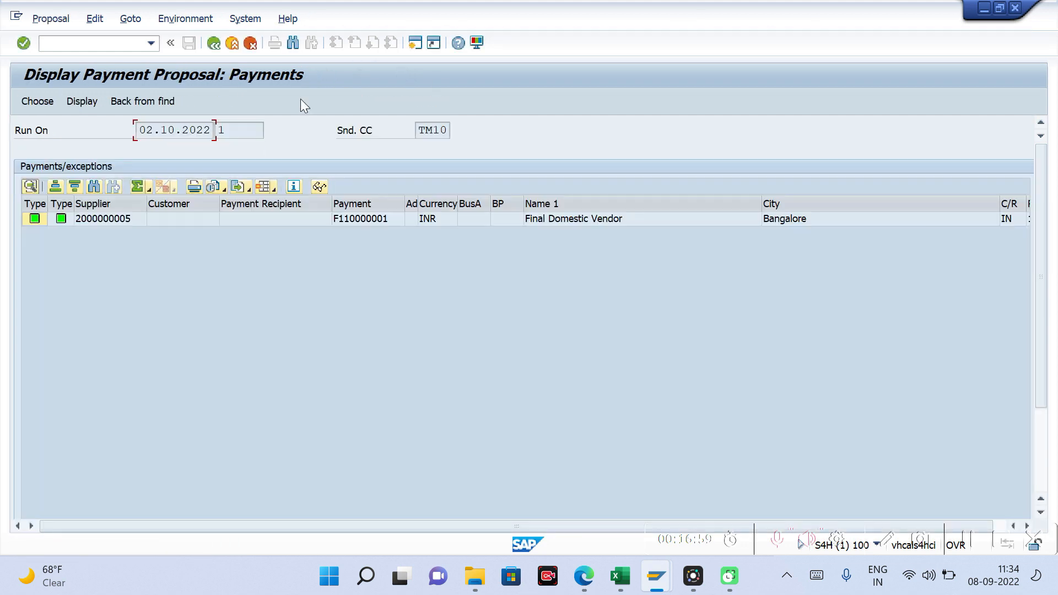
Step: Check the Value Date of the domestic vendor's payment in the payment proposal for the 02.10.2022 run
{"action": "key", "text": "Right"}
{"action": "key", "text": "Right"}
{"action": "key", "text": "Right"}
{"action": "key", "text": "Right"}
{"action": "key", "text": "Right"}
{"action": "key", "text": "Right"}
{"action": "key", "text": "Right"}
{"action": "key", "text": "Right"}
{"action": "key", "text": "Right"}
{"action": "key", "text": "Right"}
{"action": "key", "text": "Right"}
{"action": "key", "text": "Right"}
{"action": "key", "text": "Right"}
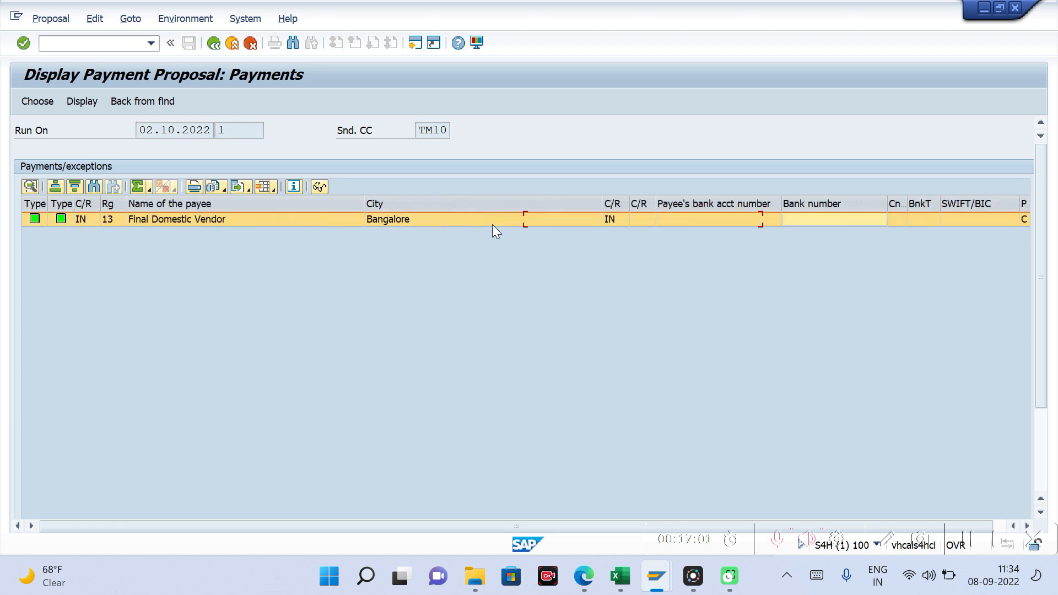
{"action": "key", "text": "Right"}
{"action": "key", "text": "Right"}
{"action": "key", "text": "Right"}
{"action": "key", "text": "Right"}
{"action": "key", "text": "Right"}
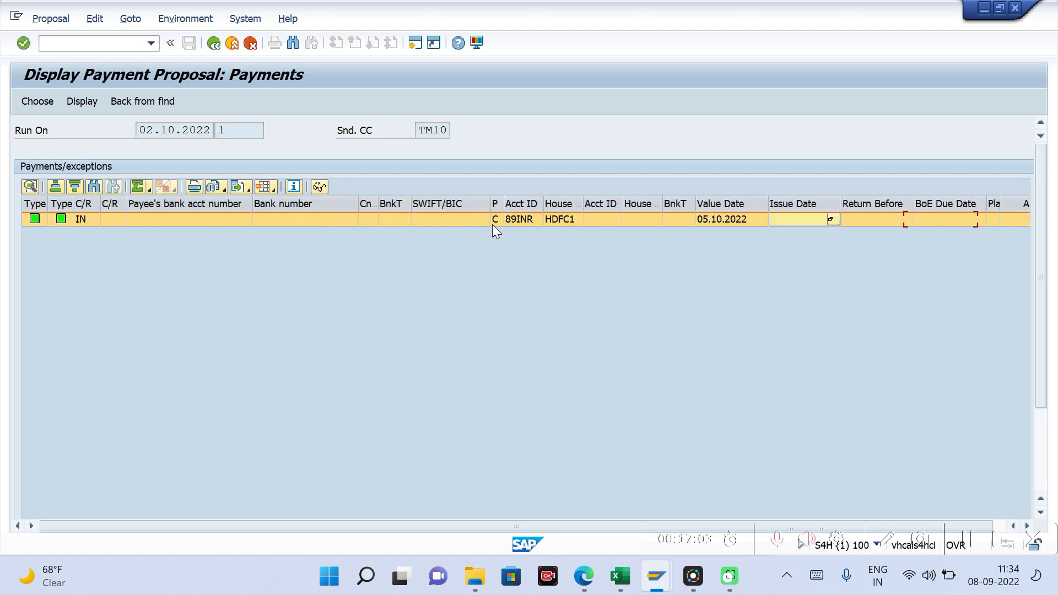
{"action": "left_click", "coordinate": [710, 225]}
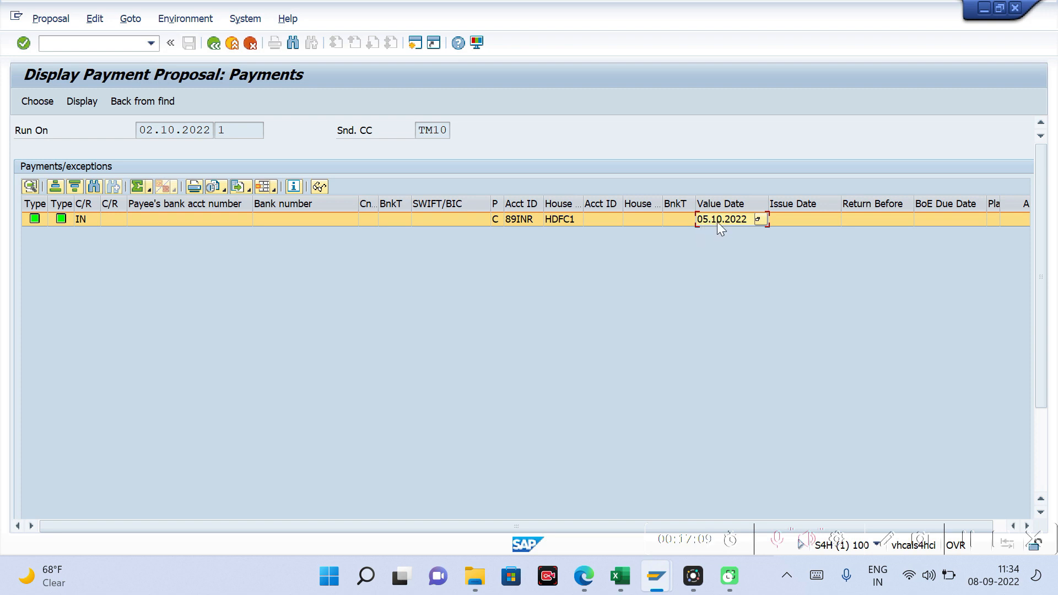
Step: Switch to the Book1 workbook in Excel and compare the proposal's value date with the 2nd October plus 2 days example
{"action": "mouse_move", "coordinate": [620, 576]}
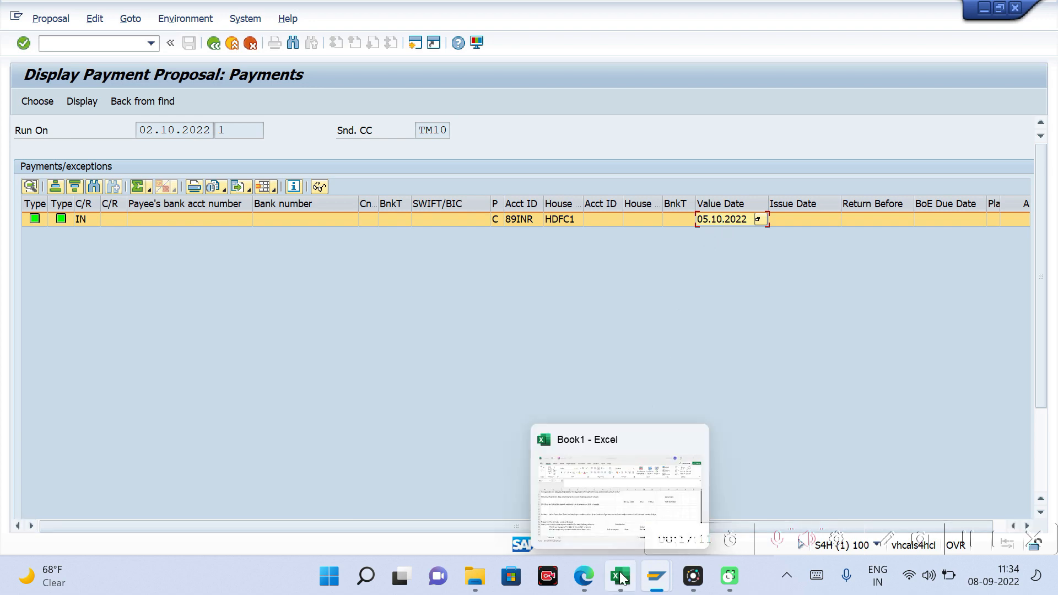
{"action": "left_click", "coordinate": [694, 502]}
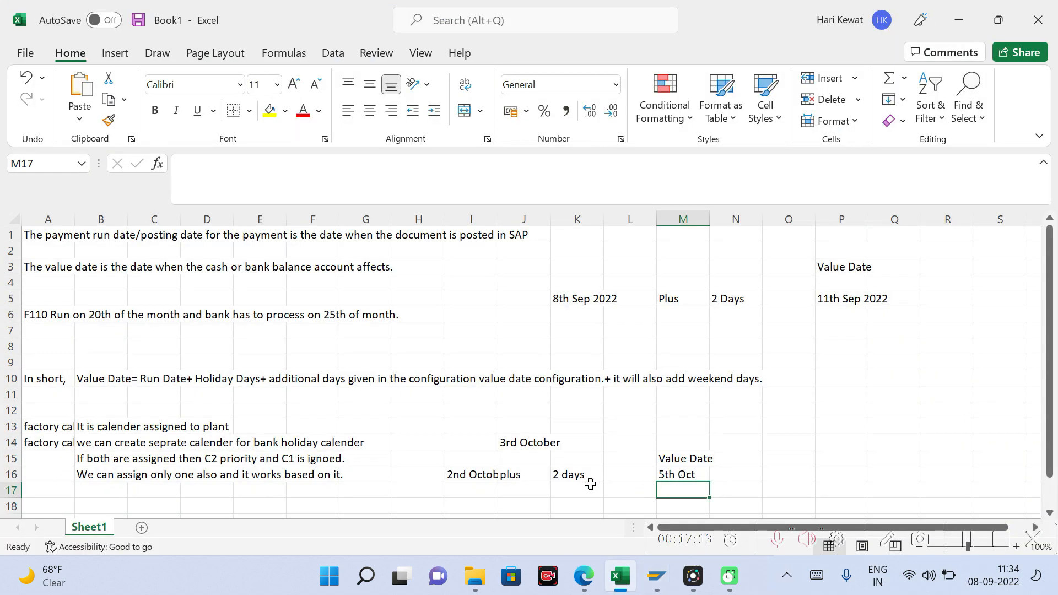
{"action": "left_click", "coordinate": [571, 475]}
{"action": "left_click", "coordinate": [457, 473]}
{"action": "left_click", "coordinate": [593, 476]}
{"action": "left_click", "coordinate": [473, 473]}
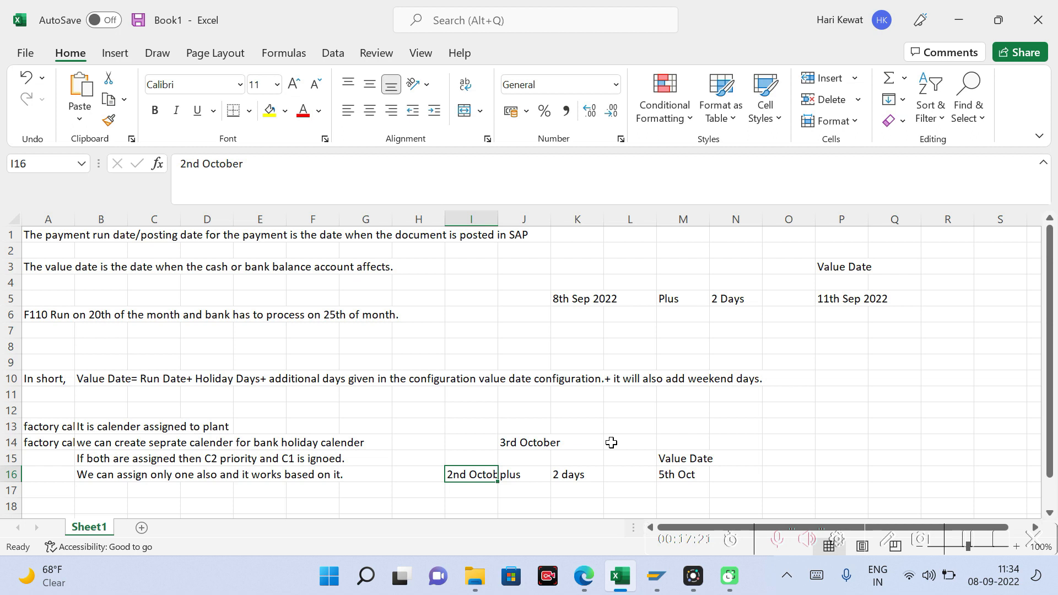
{"action": "left_click", "coordinate": [535, 423]}
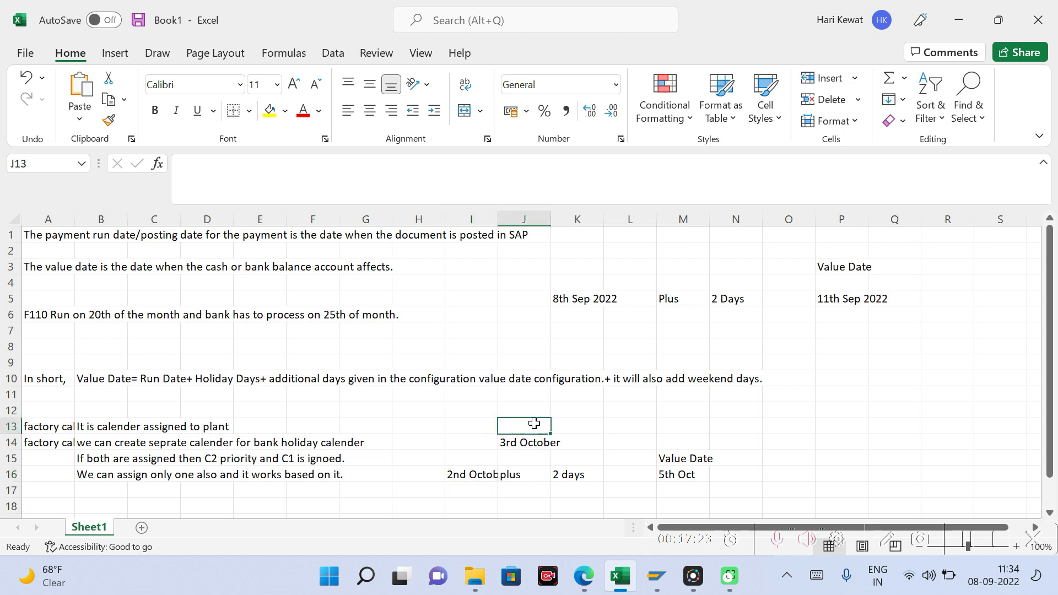